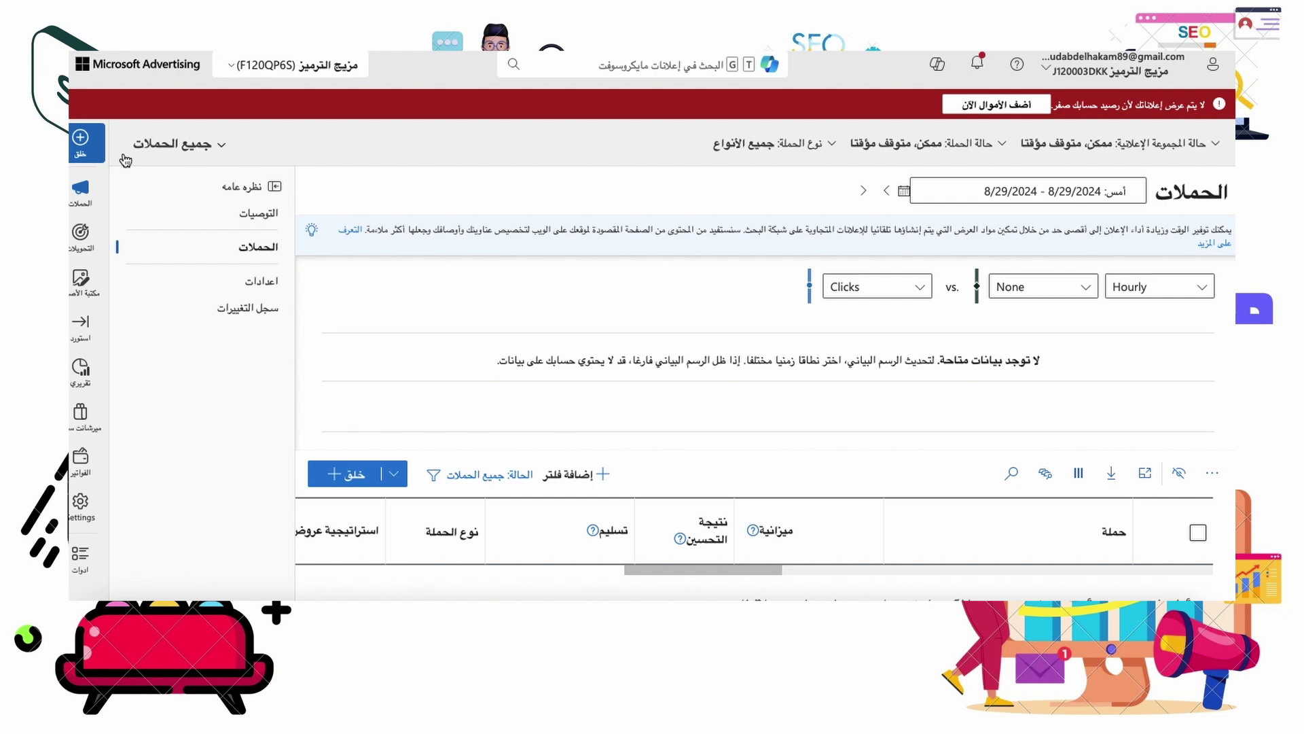
Step: Create a new campaign and skip the goal cards to reach the campaign-type choices
left_click(81, 140)
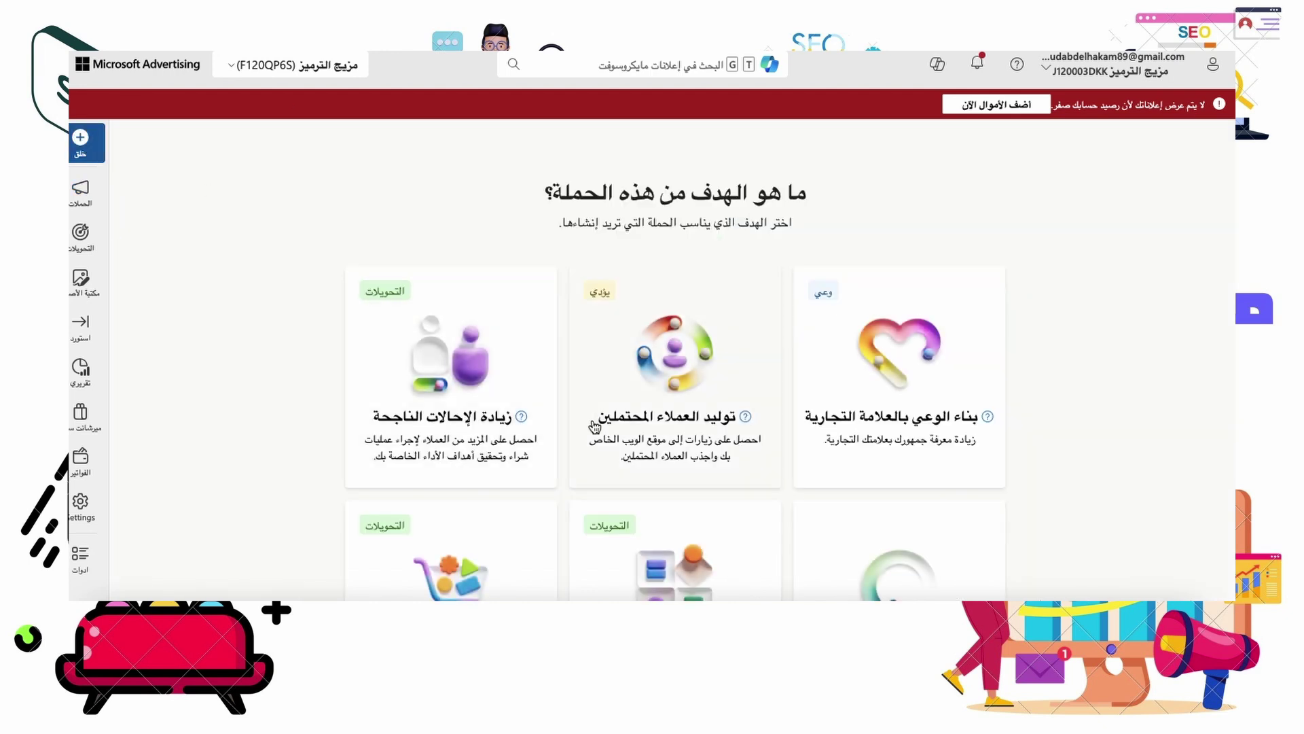
scroll(464, 435, "down", 1)
scroll(462, 436, "up", 1)
scroll(754, 406, "down", 1)
scroll(756, 406, "down", 1)
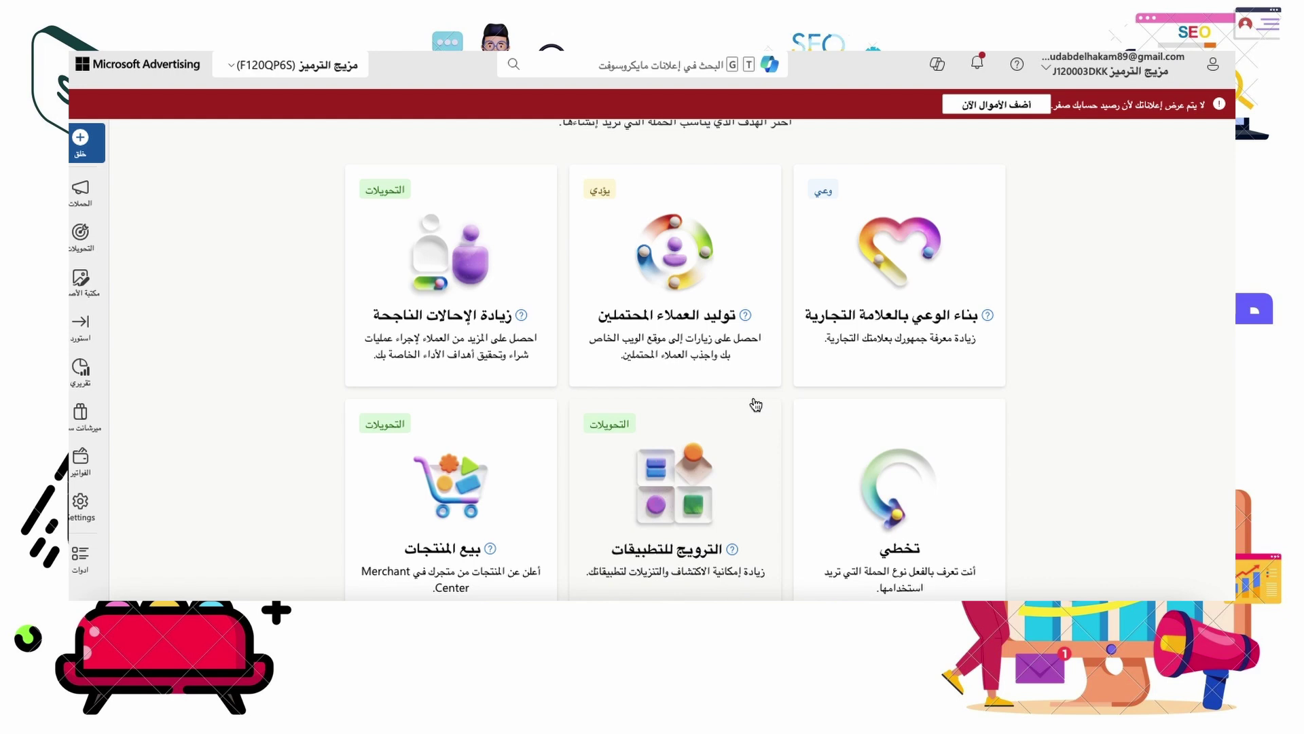
scroll(650, 408, "down", 1)
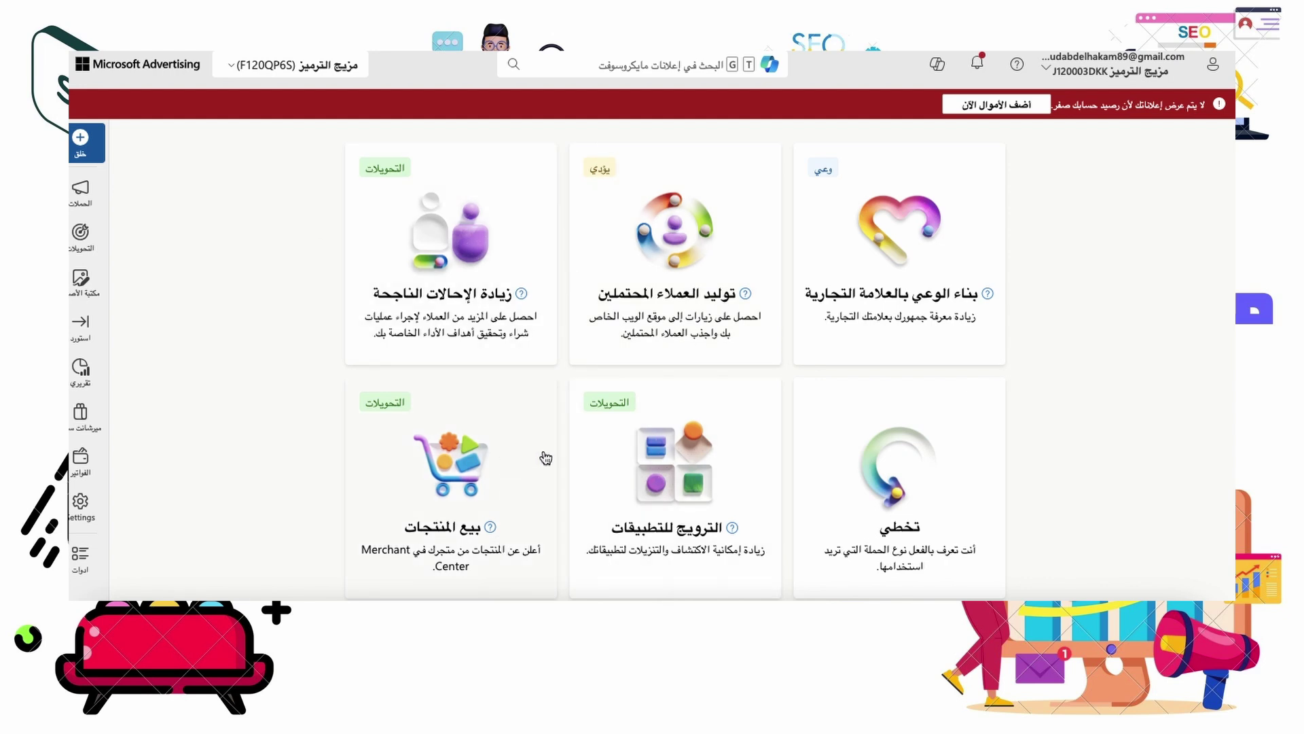
scroll(541, 457, "down", 1)
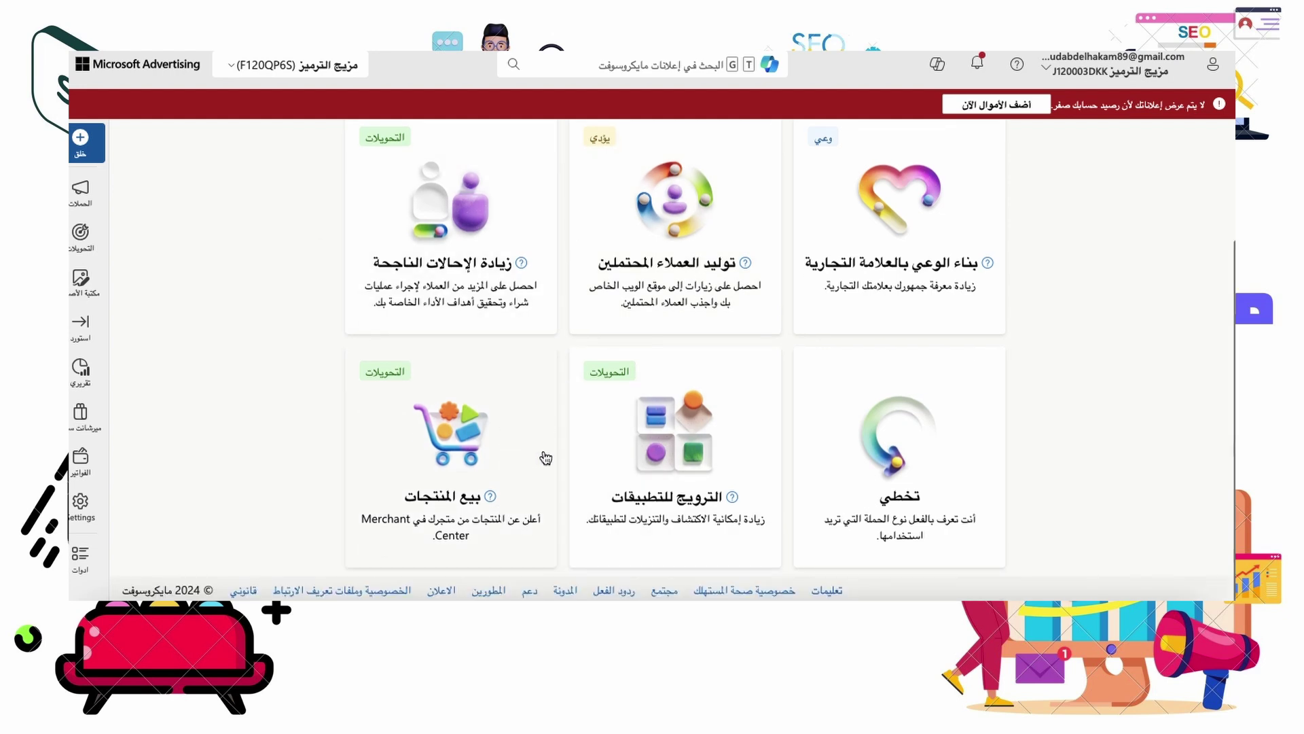
left_click(949, 483)
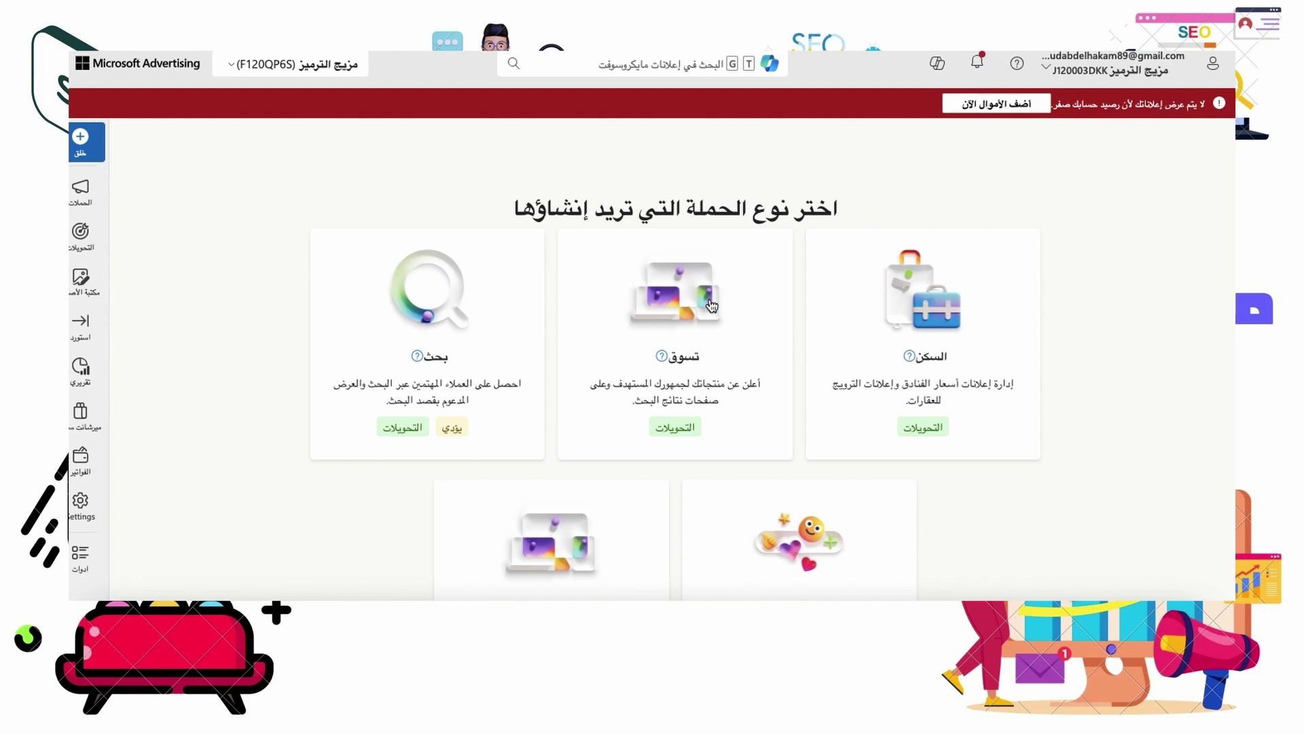
Step: Keep Search network ads as the campaign type and continue to the campaign settings
scroll(687, 399, "down", 2)
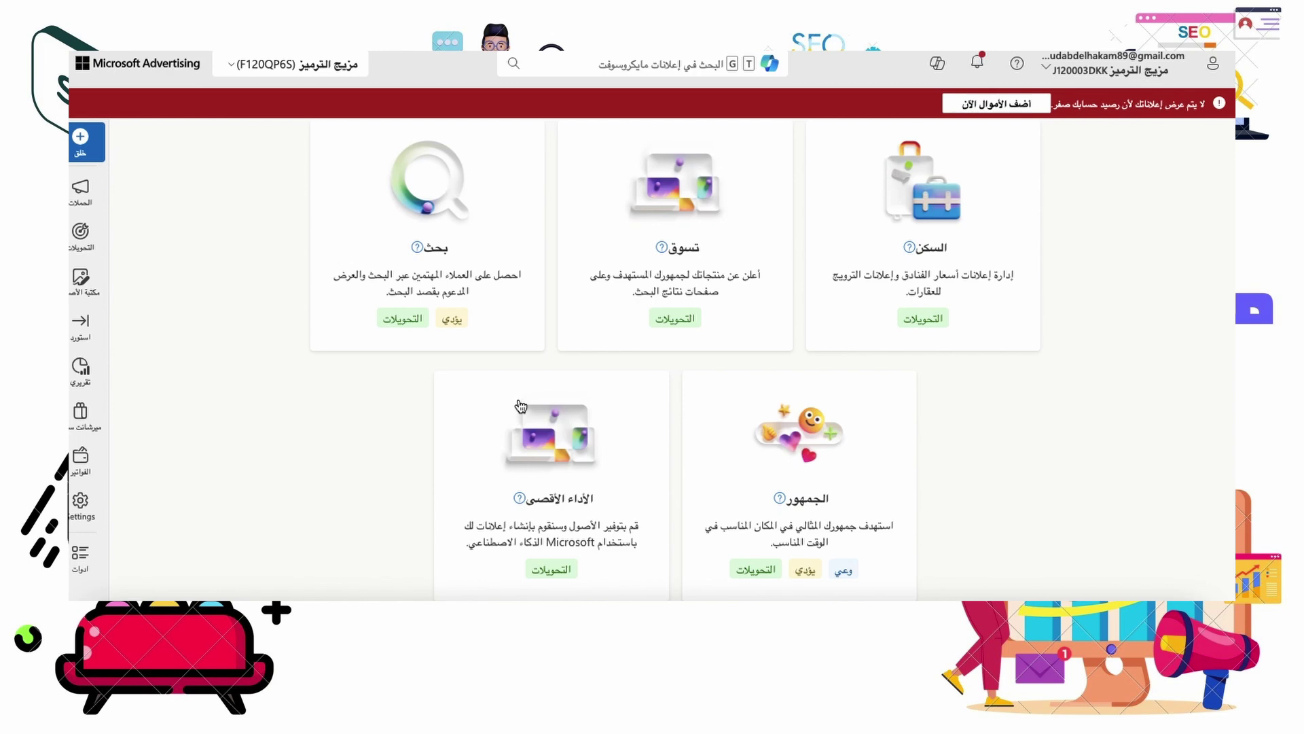
scroll(516, 411, "up", 1)
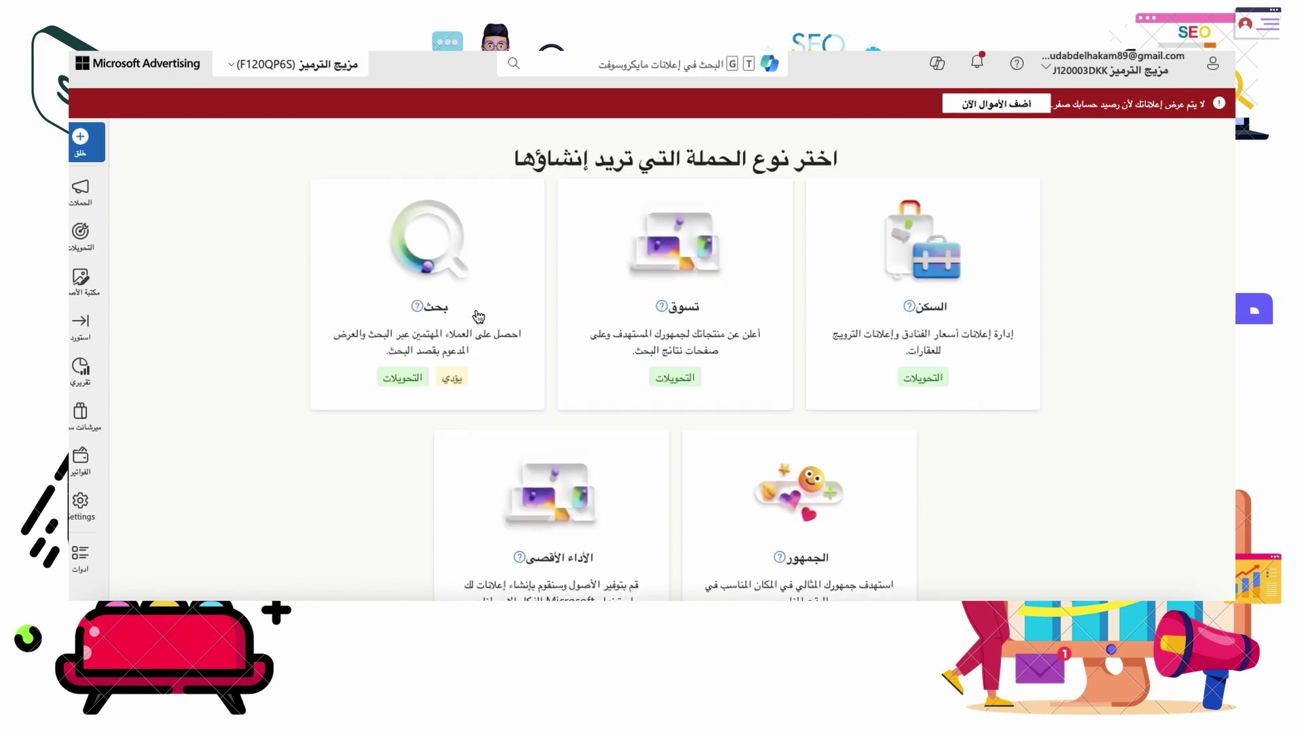
scroll(479, 315, "down", 5)
scroll(479, 316, "down", 2)
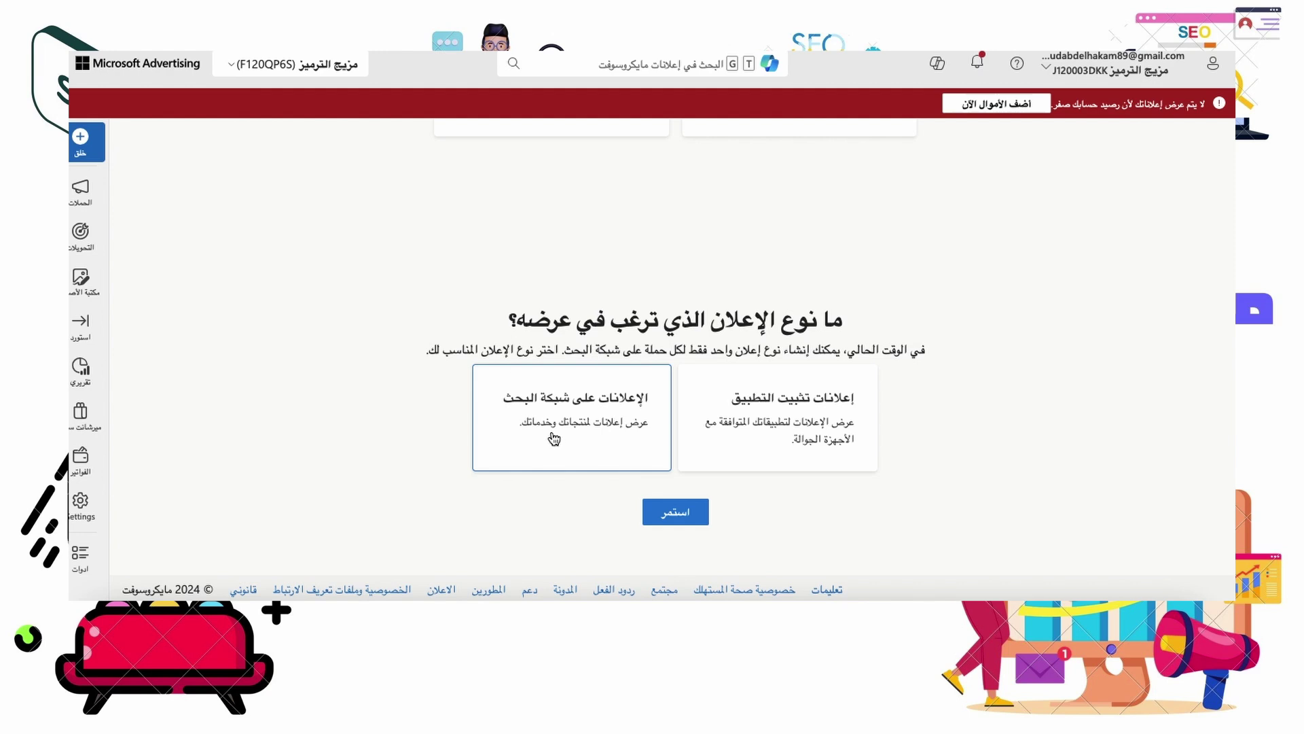
left_click(677, 516)
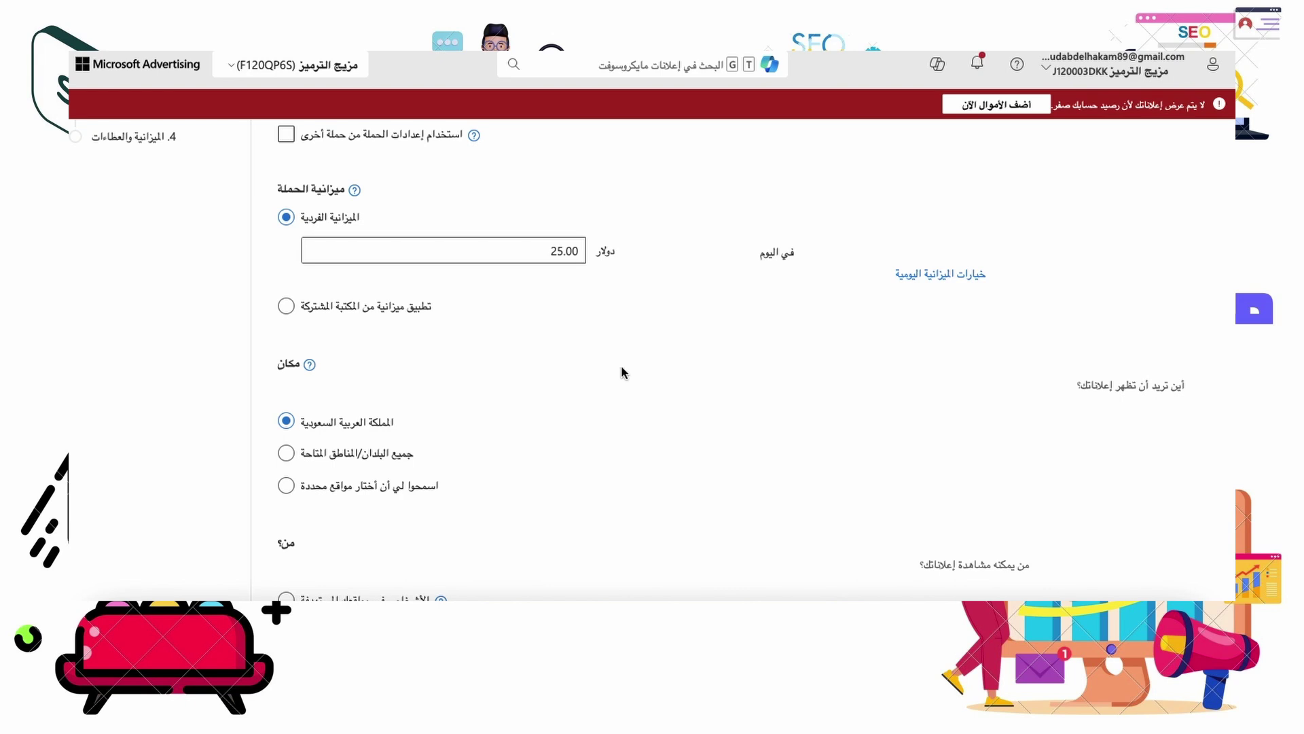
Step: Enter 'انشاء حملة اعلانية علي جوجل' as the campaign name
scroll(578, 325, "up", 3)
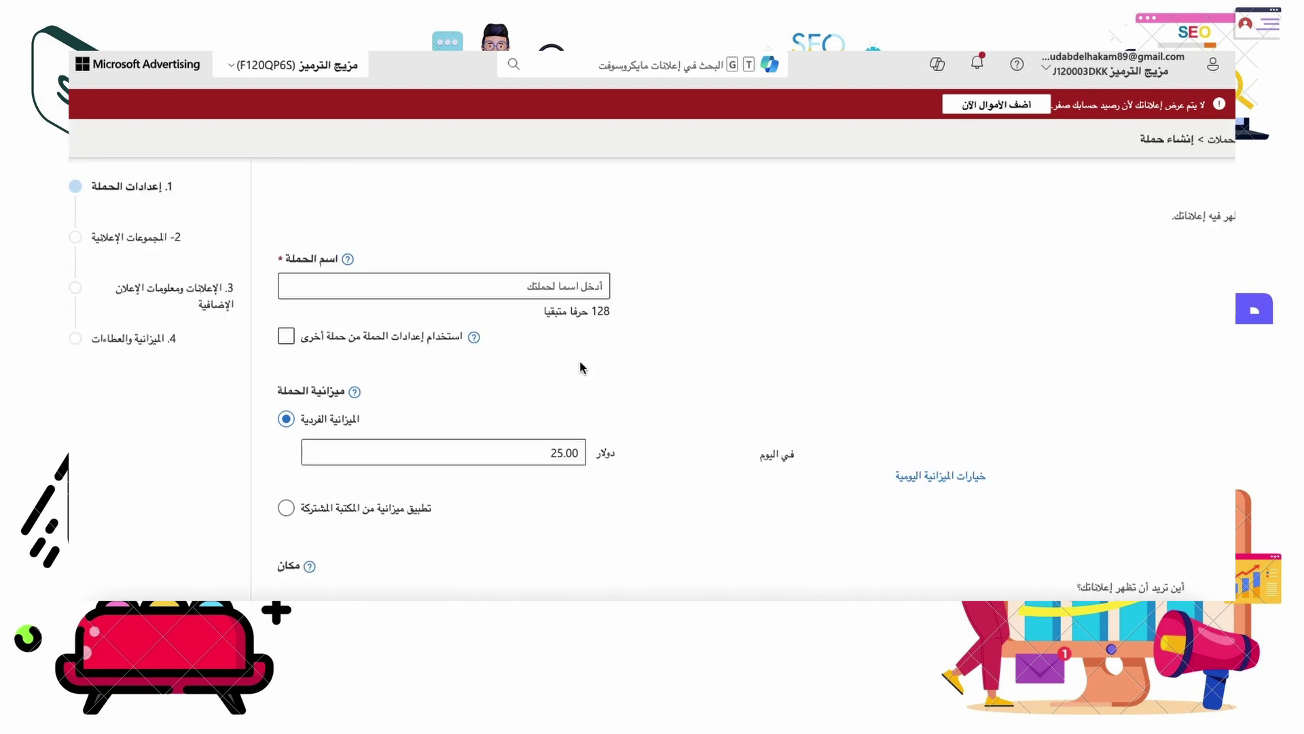
left_click(513, 295)
type("انش")
type("اء ")
type("حملة ")
type("اعلان")
type("ية ع")
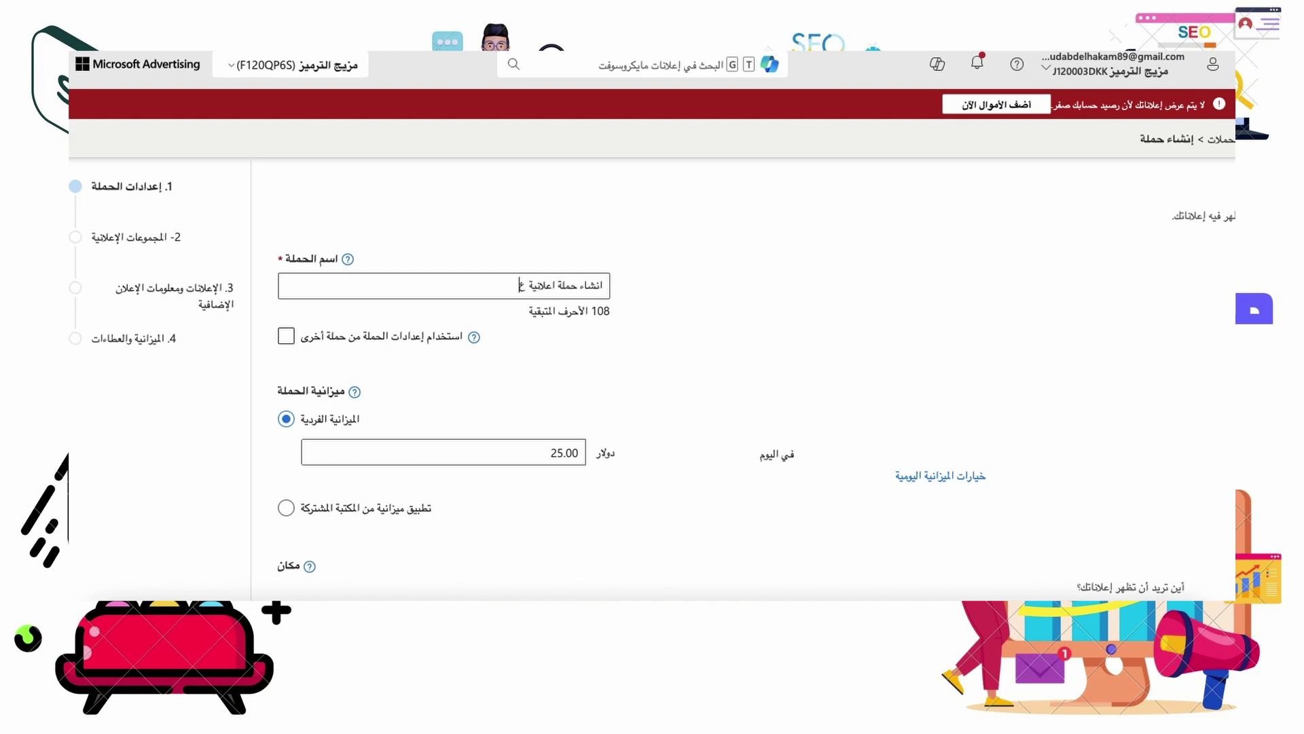
type("لي جو")
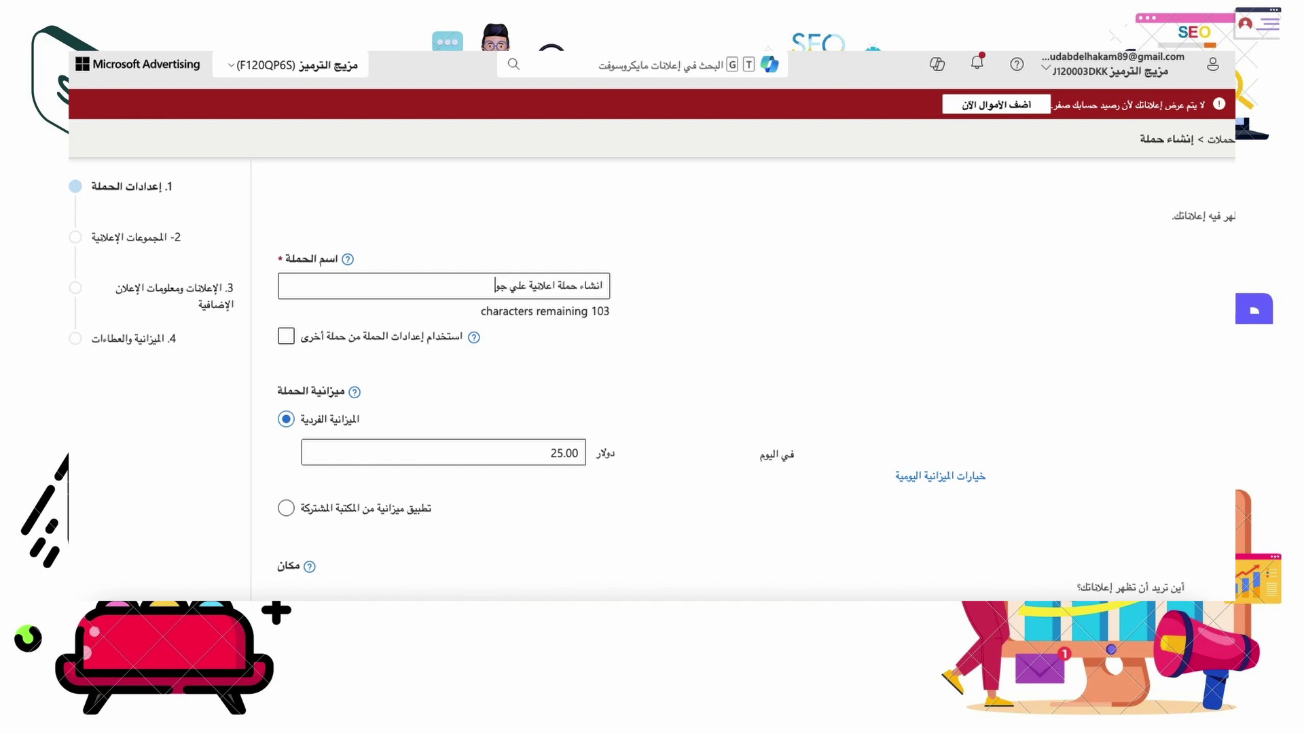
type("جل")
scroll(454, 358, "down", 1)
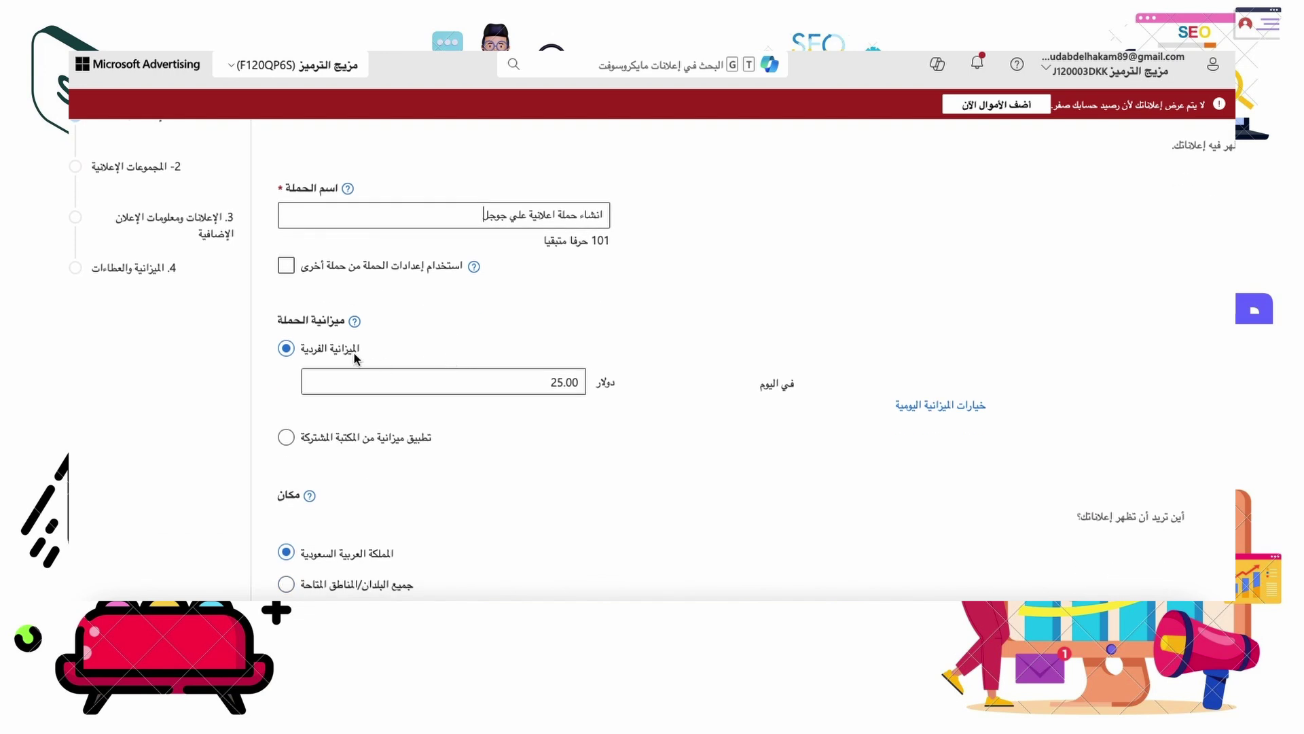
Step: Leave 'use settings from another campaign' unticked and change the daily budget from 25.00 to 3
left_click(285, 266)
left_click(286, 270)
left_click(287, 268)
left_click(287, 268)
left_click(289, 263)
left_click(527, 383)
type("3")
scroll(588, 444, "down", 1)
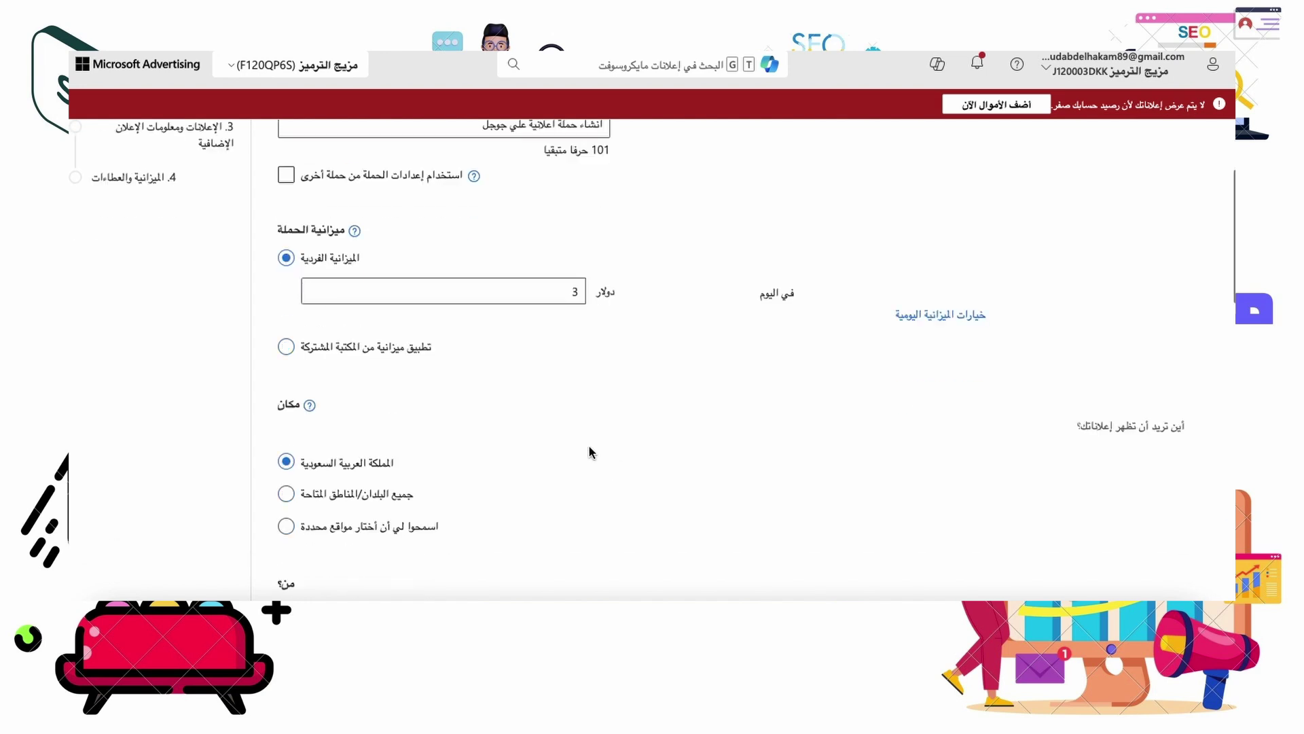
scroll(589, 447, "down", 1)
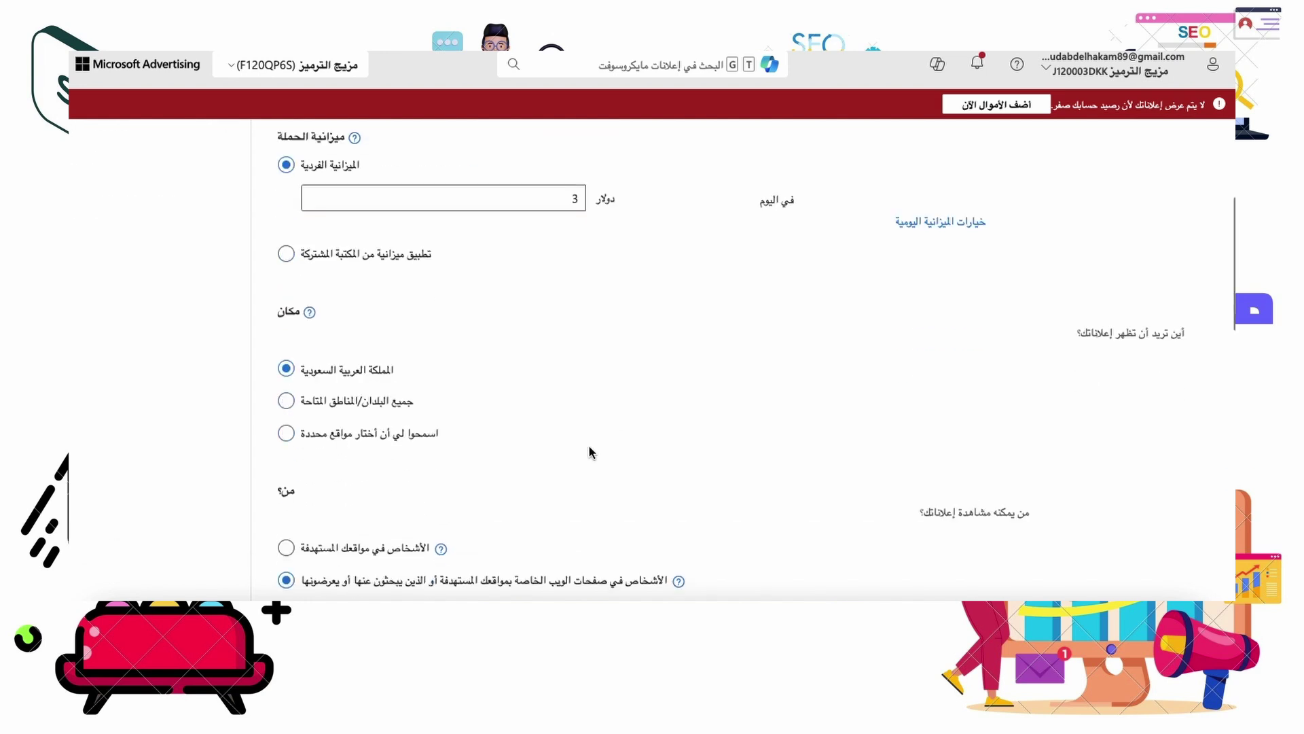
scroll(588, 445, "down", 1)
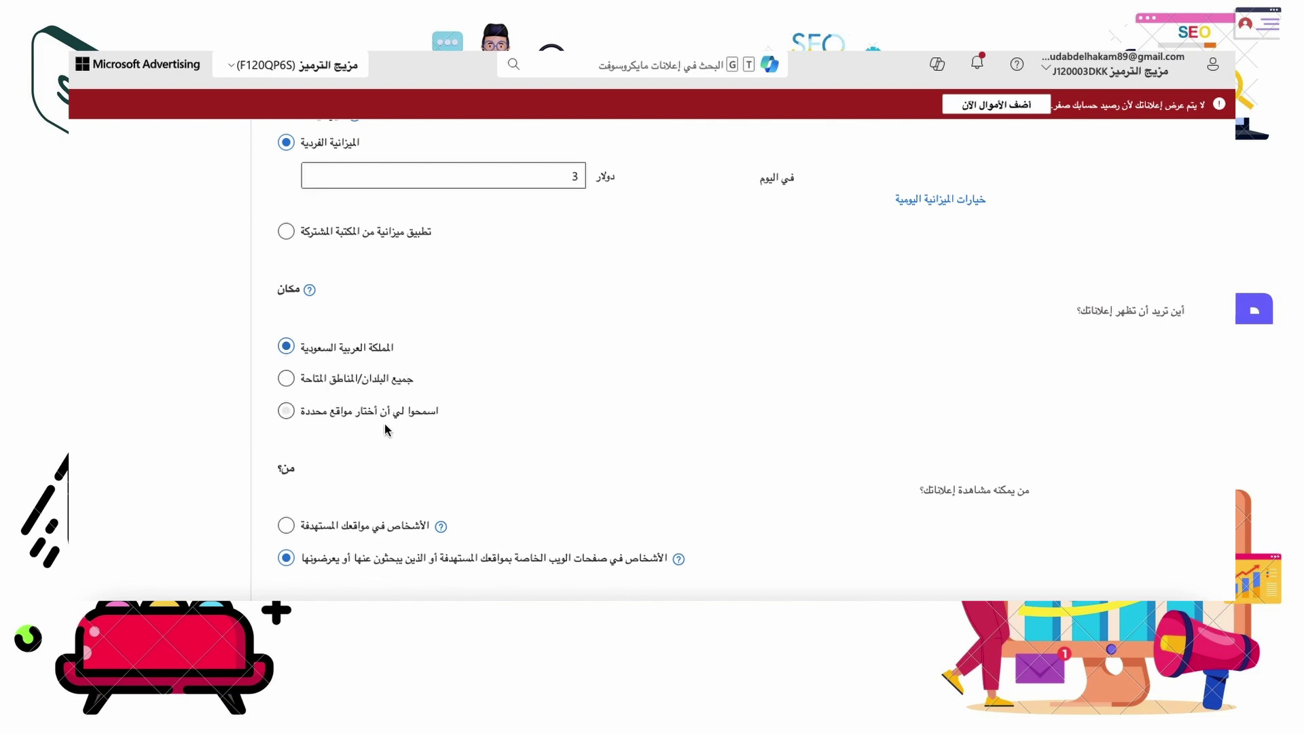
left_click(286, 410)
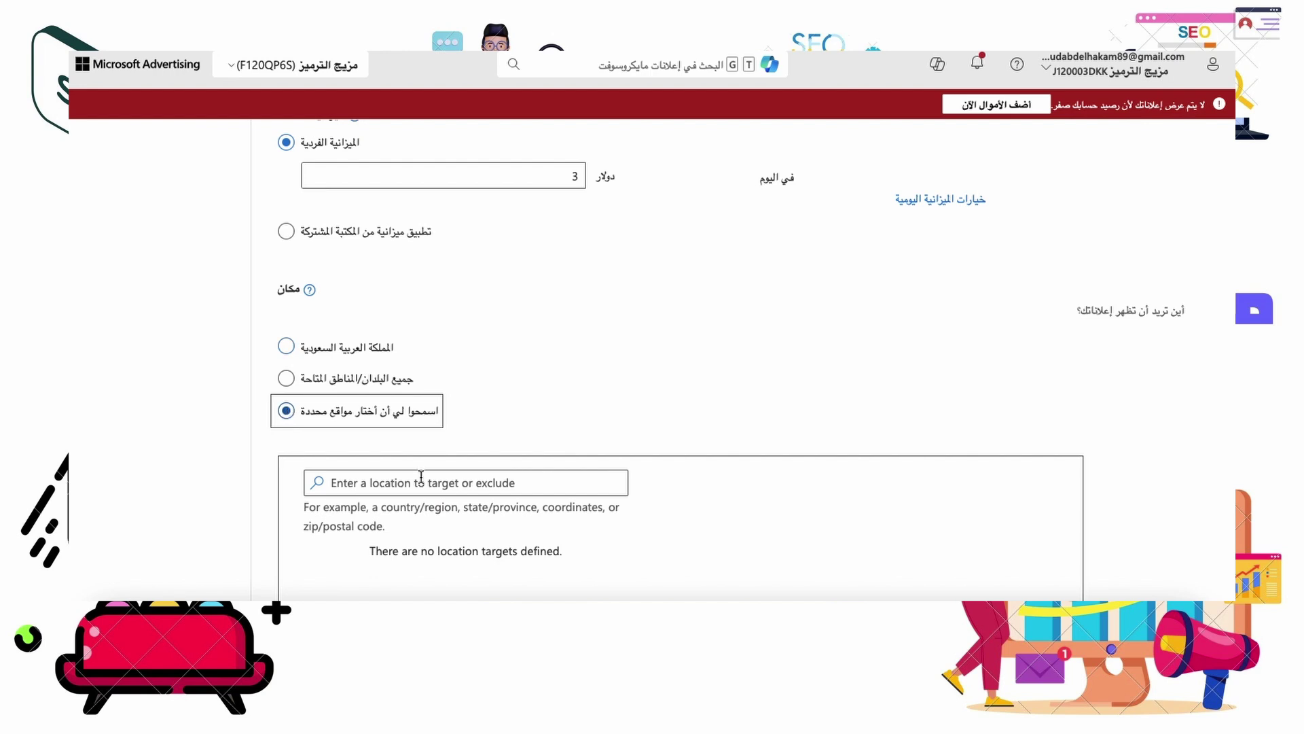
scroll(490, 487, "down", 2)
scroll(490, 487, "down", 1)
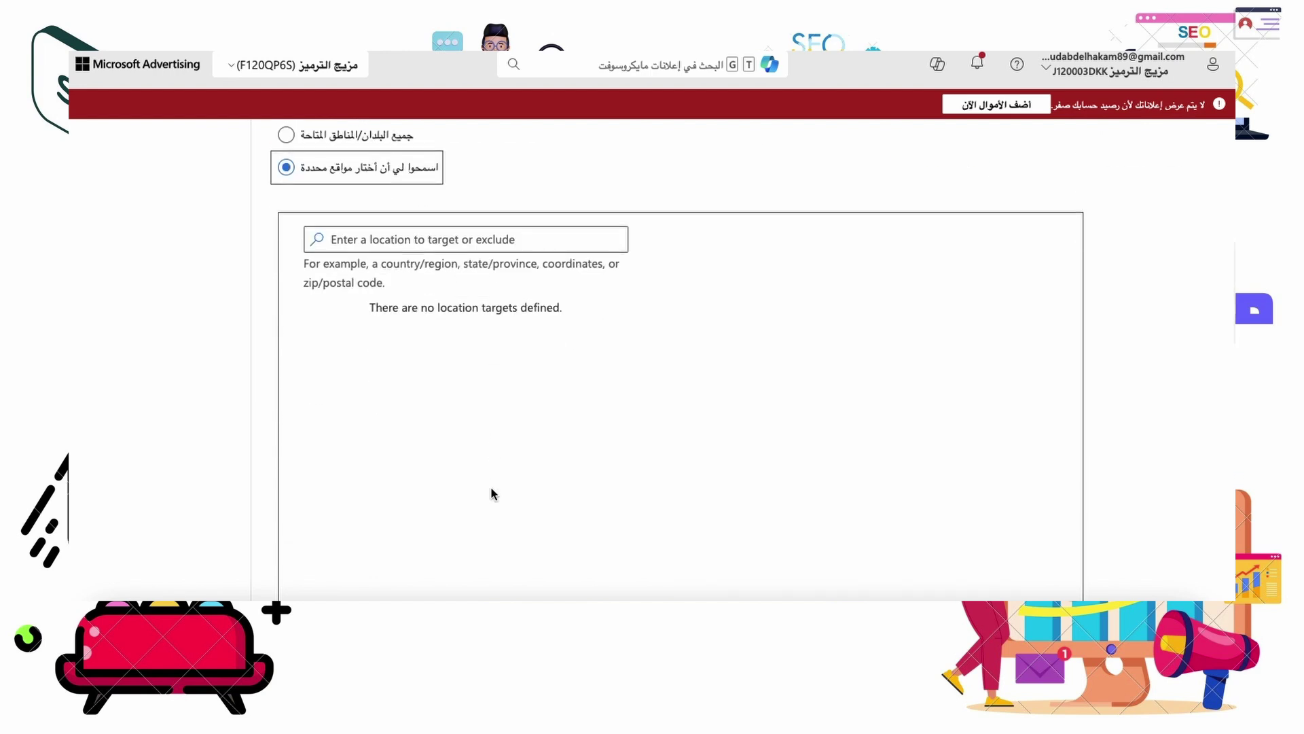
scroll(491, 488, "down", 1)
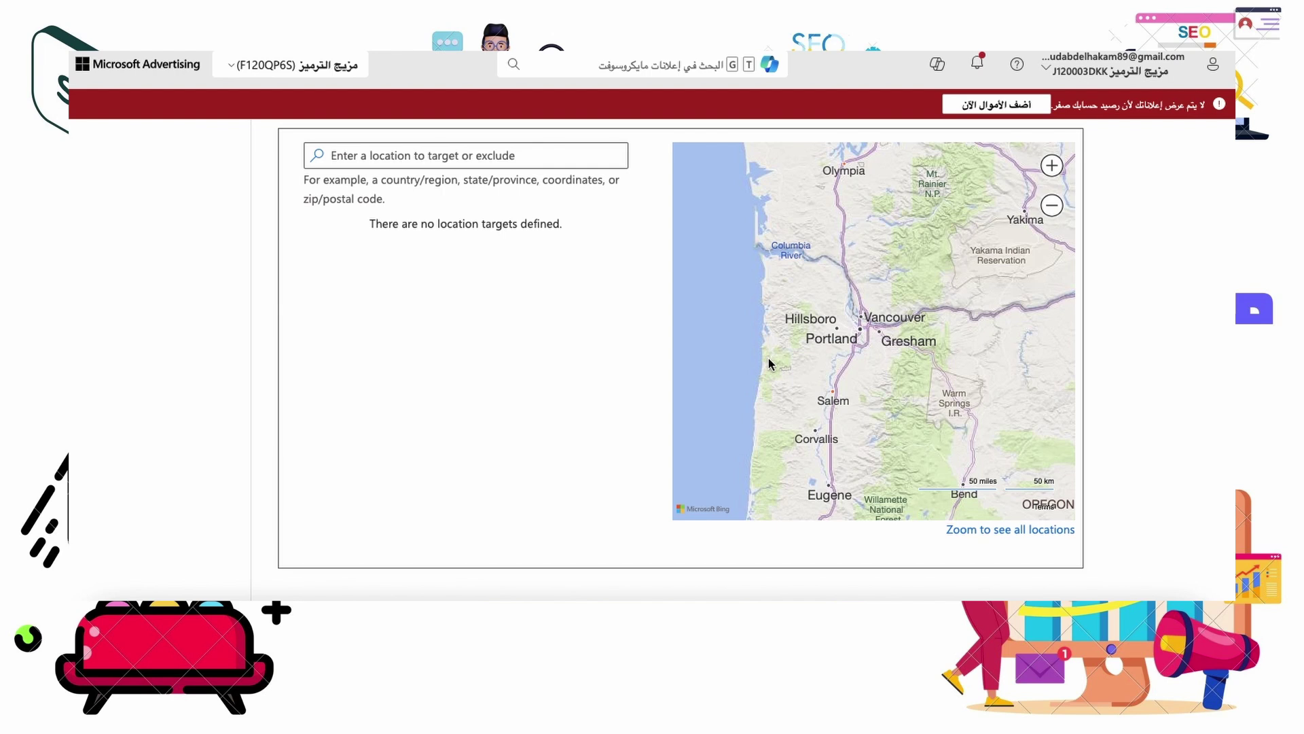
scroll(896, 295, "down", 2)
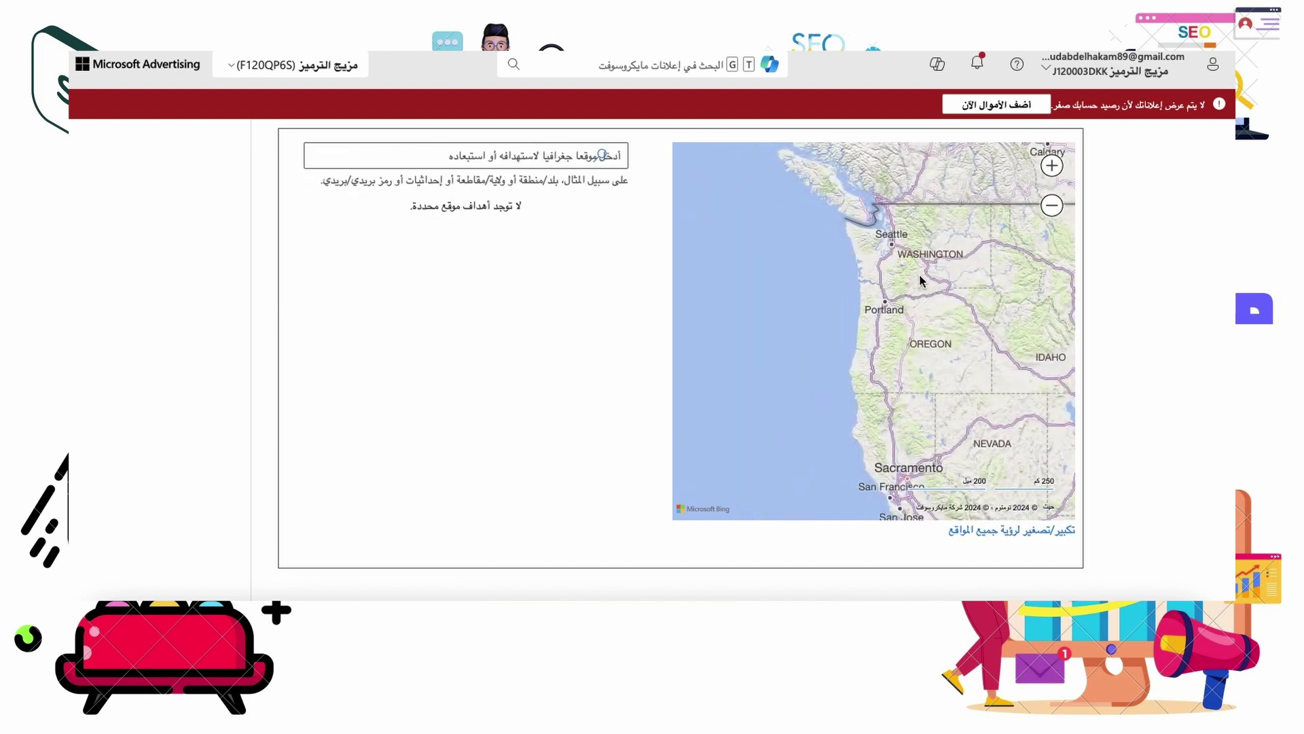
scroll(919, 274, "down", 3)
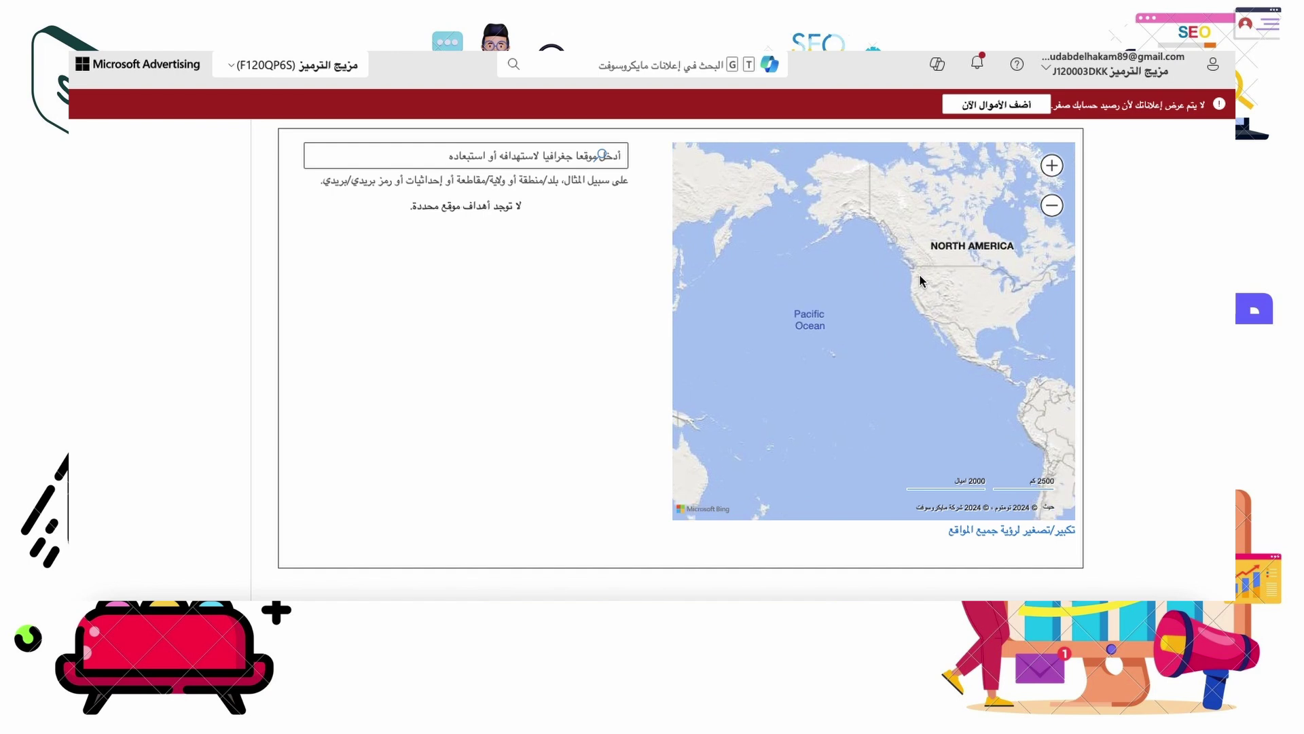
scroll(920, 277, "up", 2)
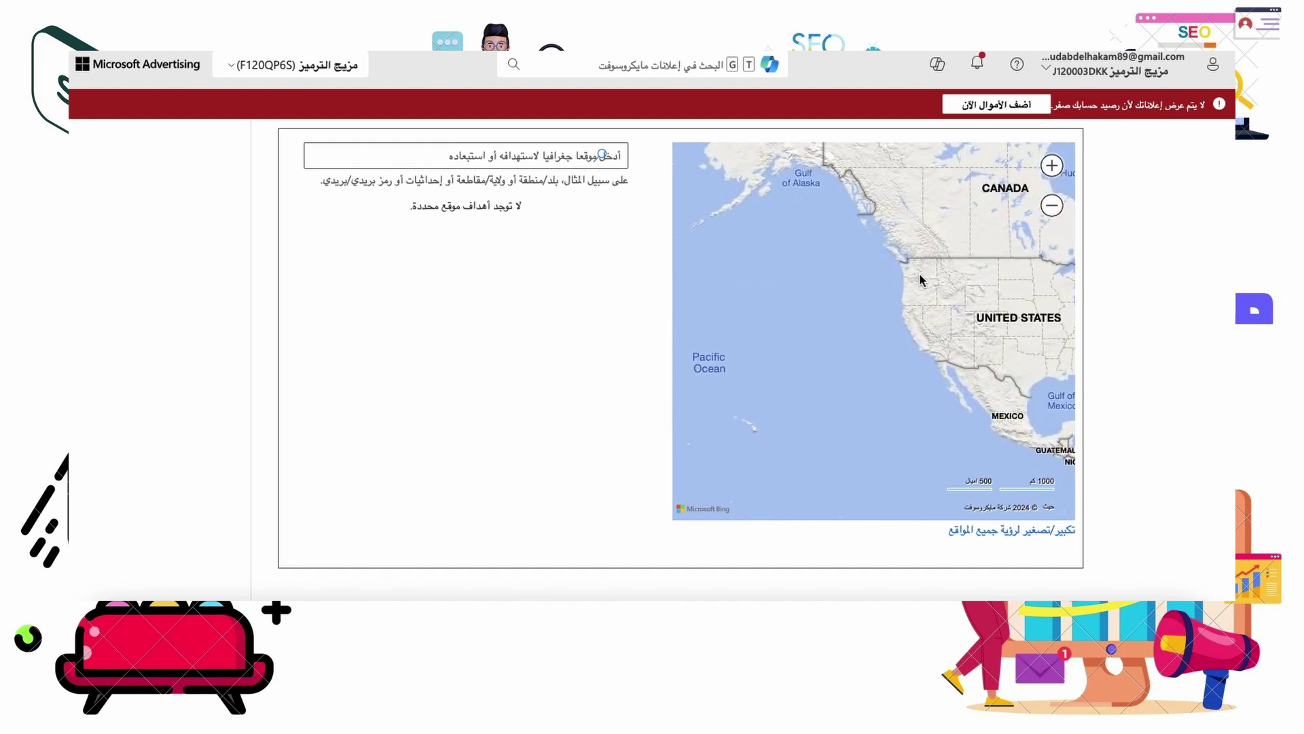
scroll(919, 273, "up", 2)
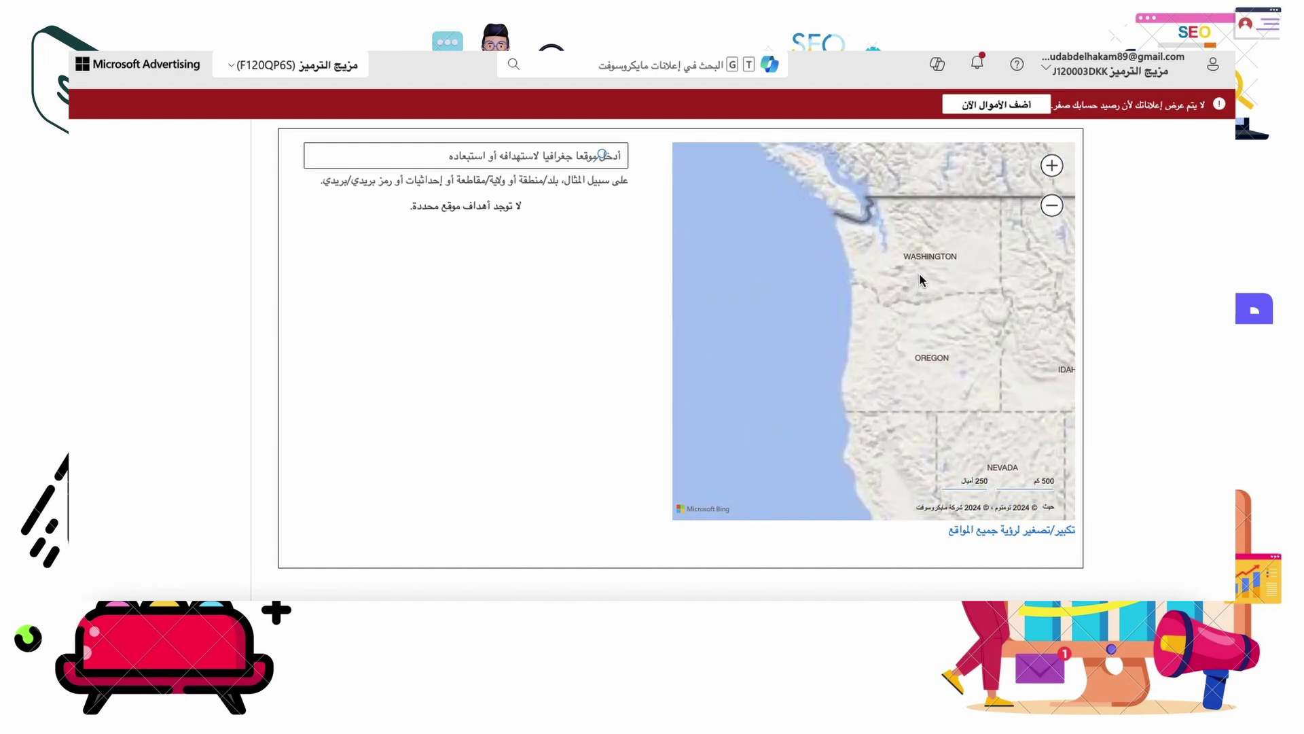
scroll(919, 273, "up", 1)
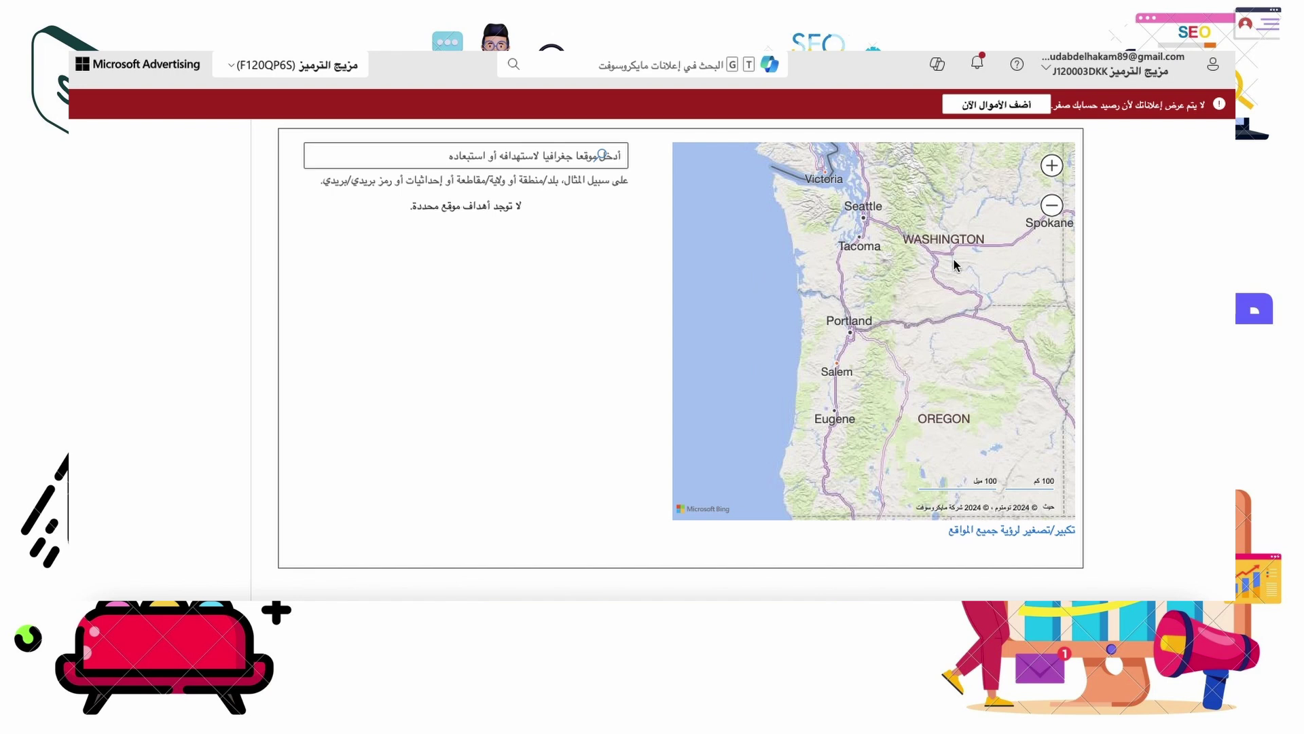
mouse_move(920, 268)
left_mouse_down()
mouse_move(872, 331)
mouse_move(783, 380)
mouse_move(857, 311)
left_mouse_up()
scroll(536, 319, "up", 2)
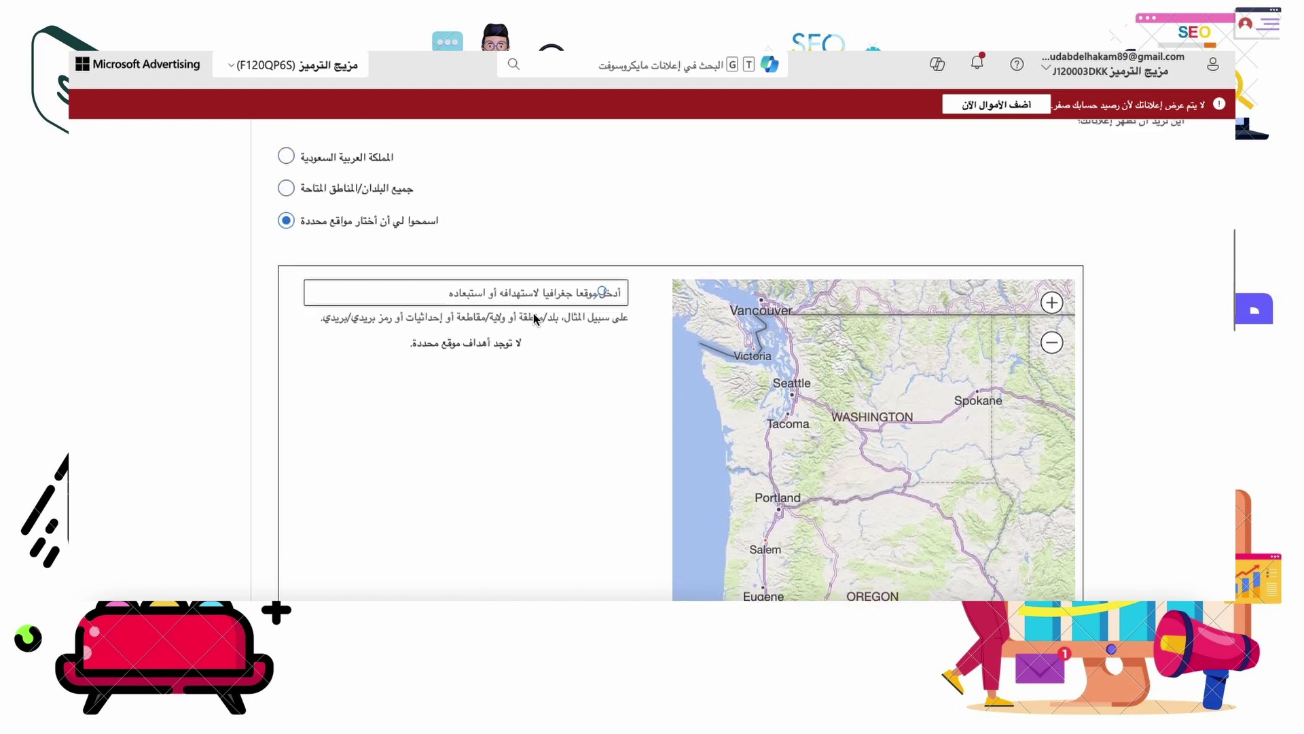
scroll(533, 325, "up", 1)
Step: Target Saudi Arabia and show ads only to people in the targeted locations
left_click(286, 256)
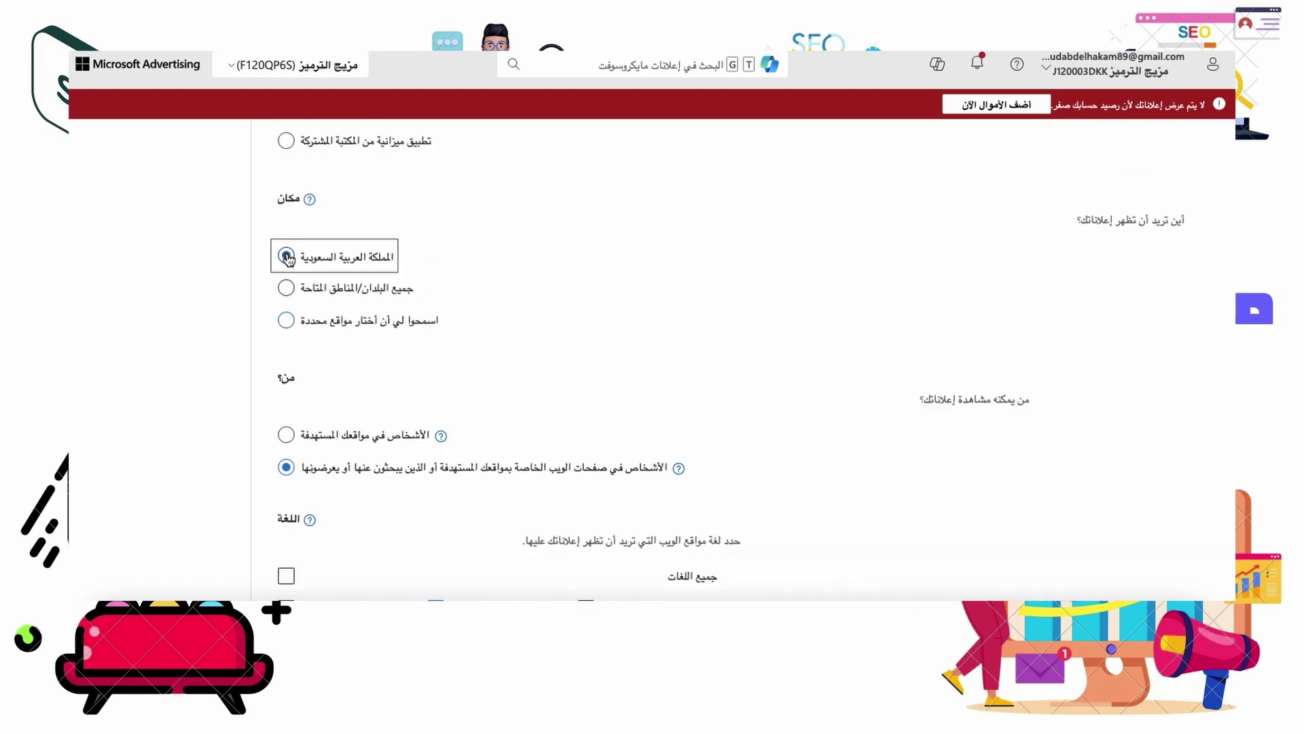
scroll(574, 413, "down", 2)
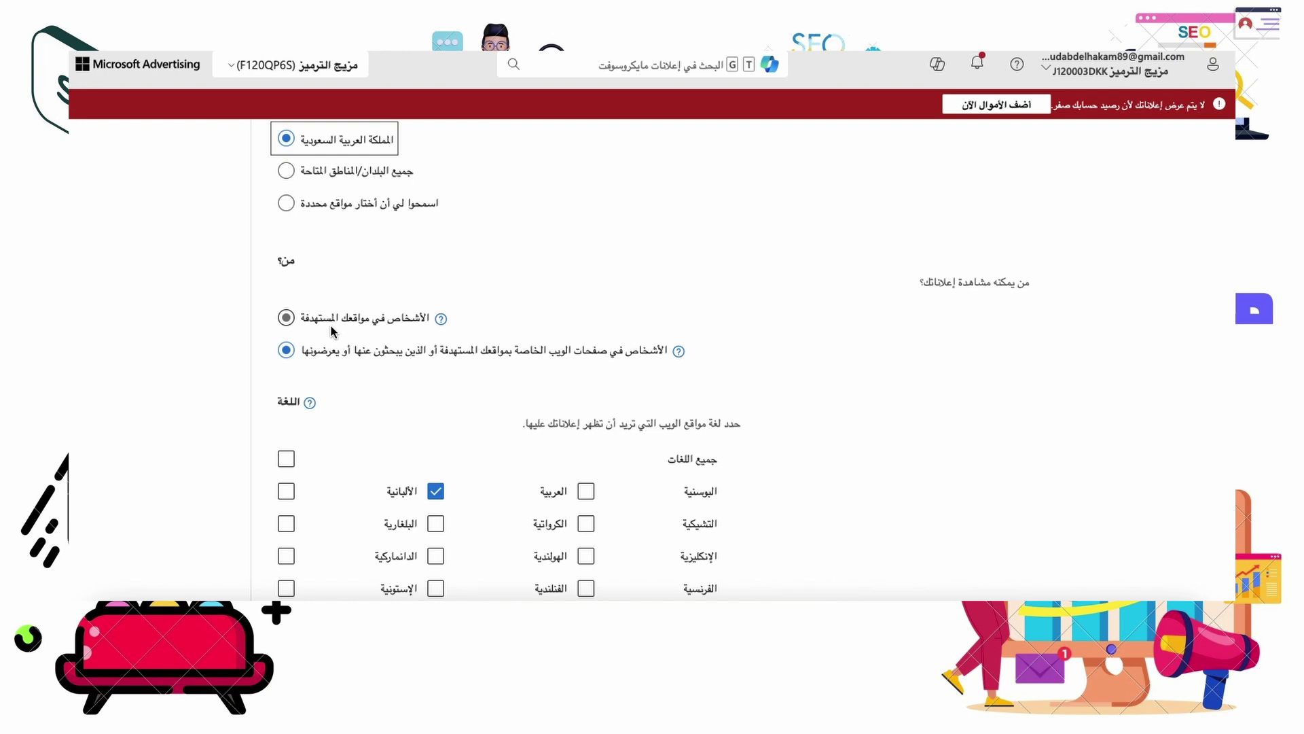
left_click(287, 319)
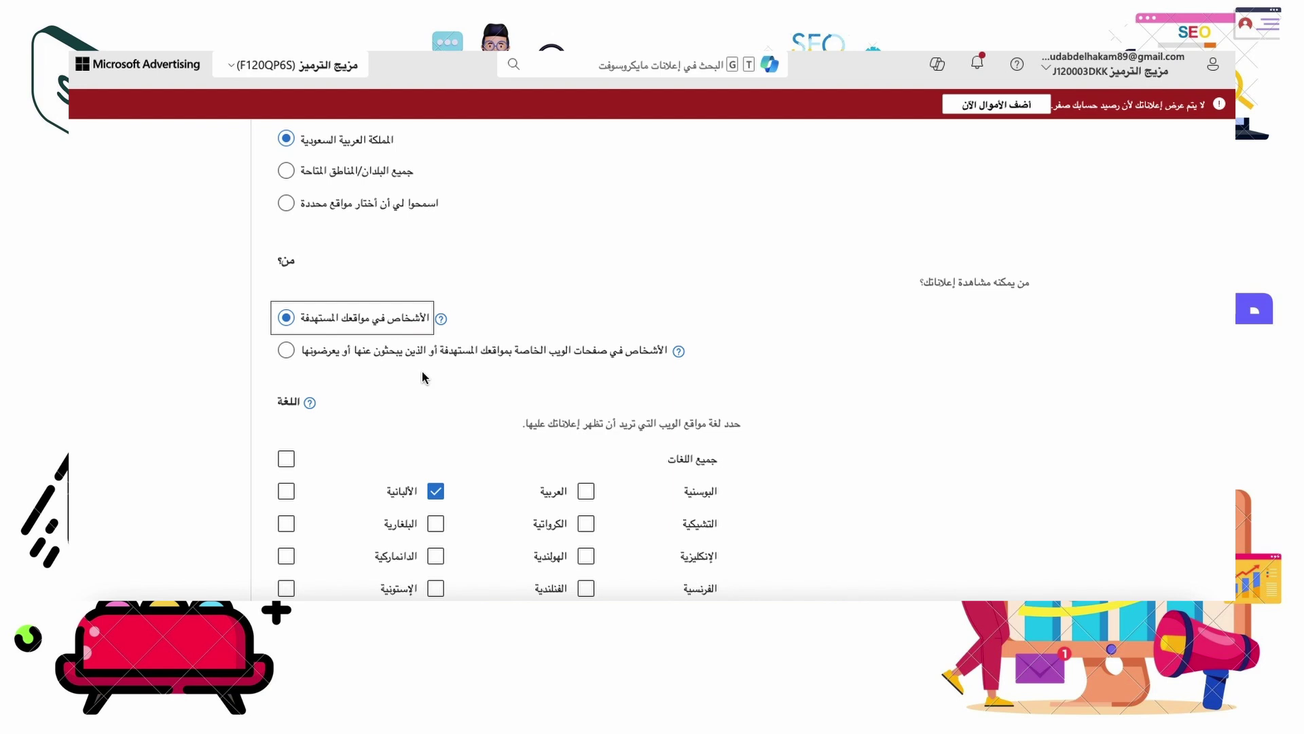
scroll(423, 377, "down", 2)
scroll(423, 378, "down", 1)
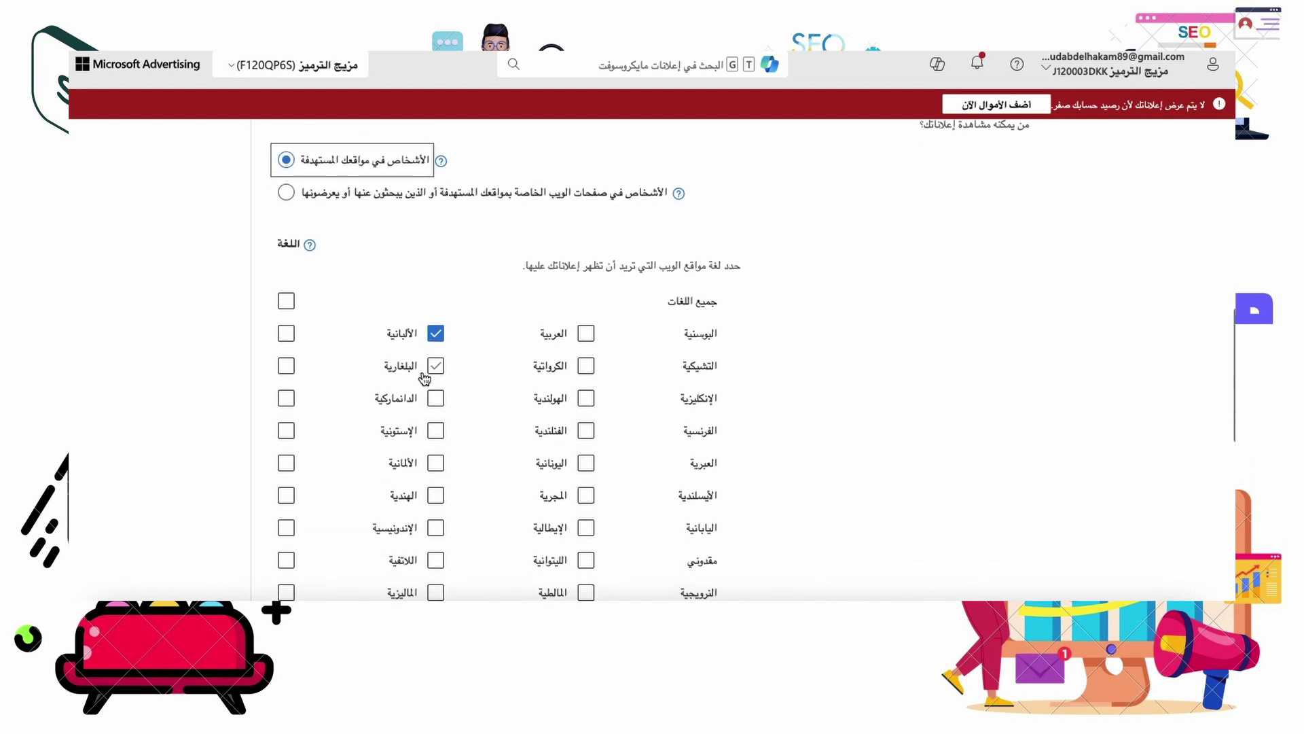
scroll(557, 298, "down", 1)
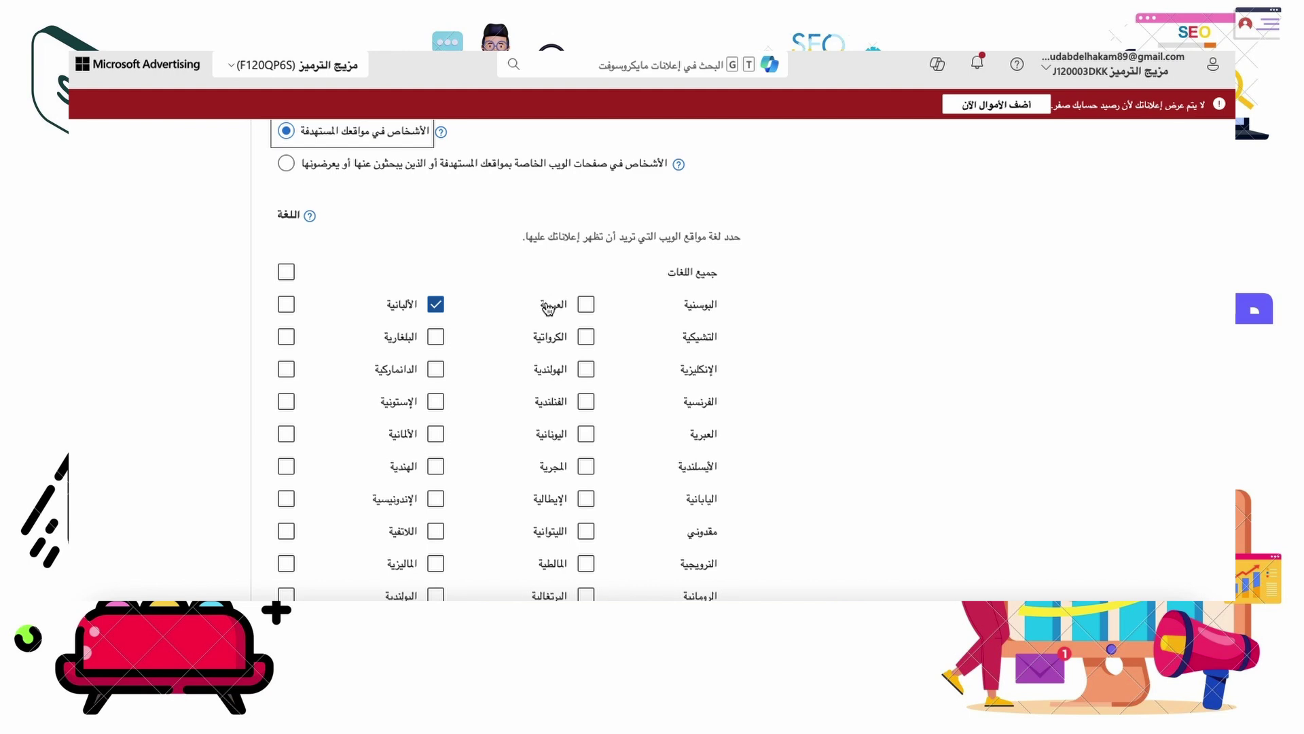
Step: Untick and re-tick Arabic as the campaign language
left_click(548, 307)
left_click(547, 308)
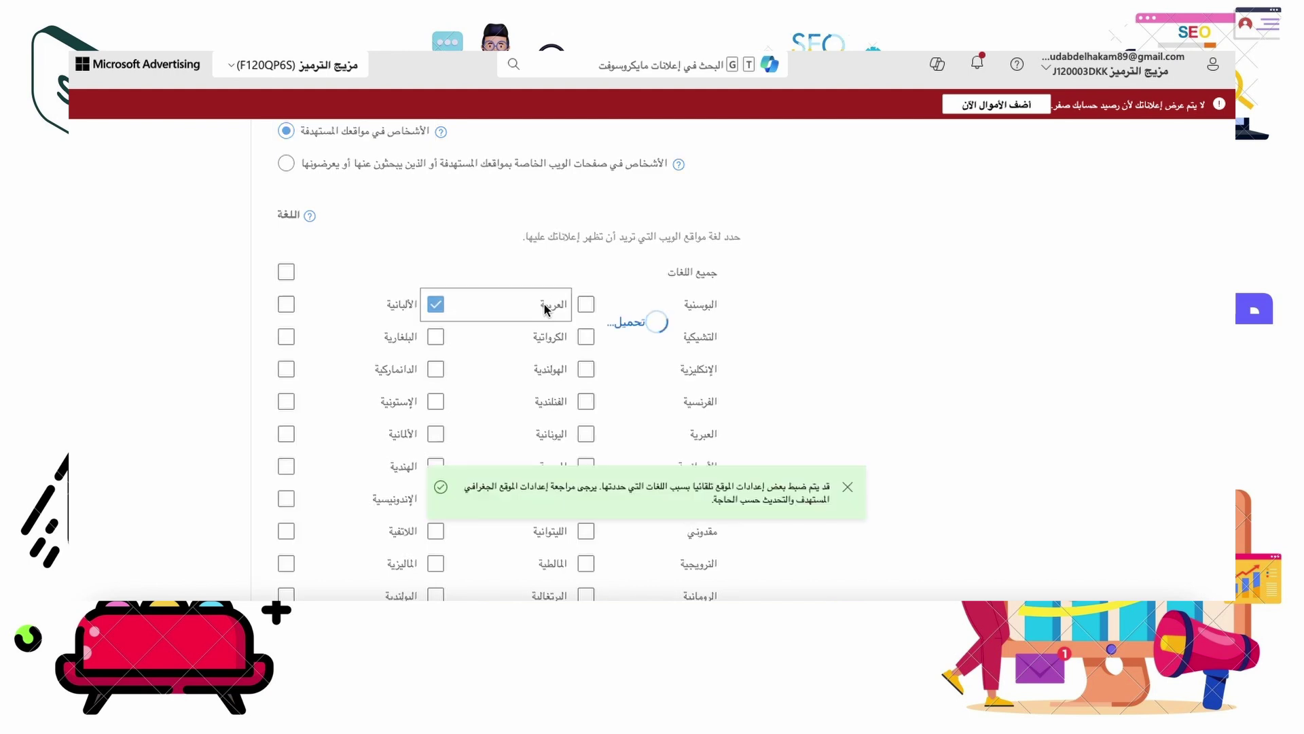
scroll(548, 312, "down", 5)
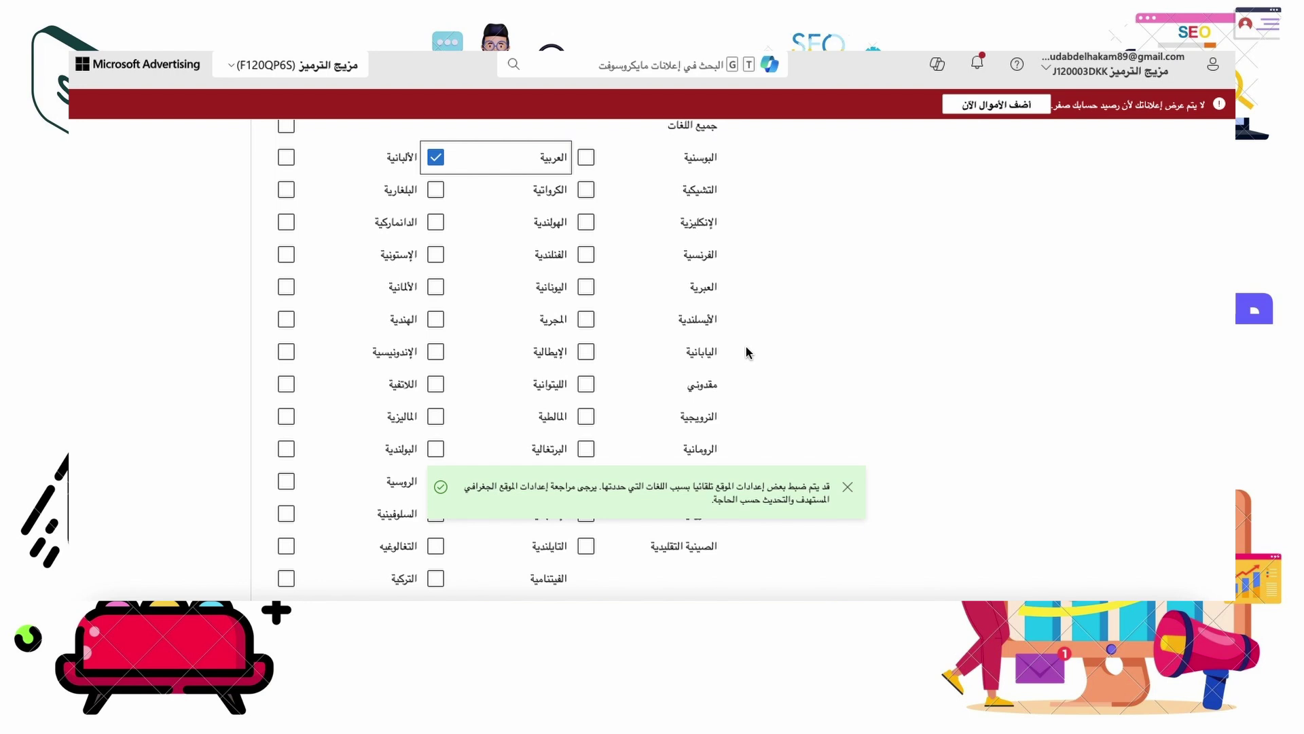
scroll(745, 351, "up", 2)
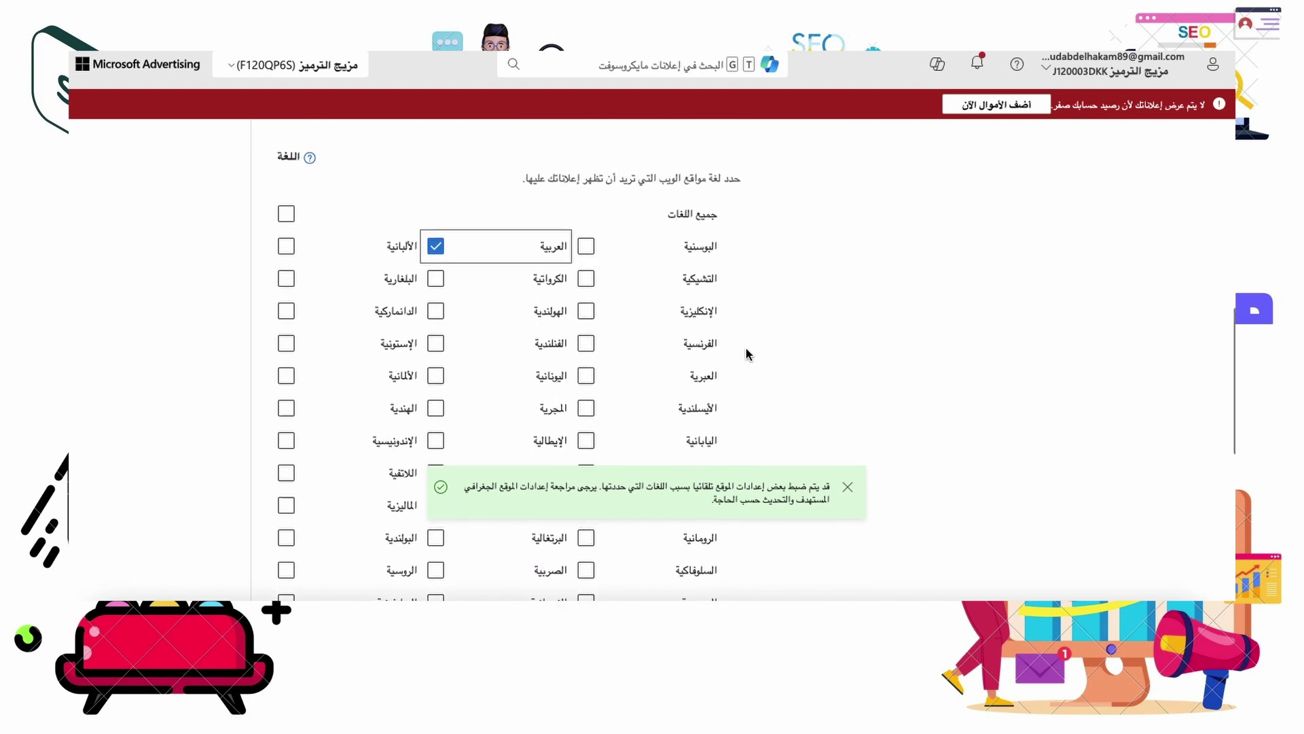
scroll(746, 352, "up", 1)
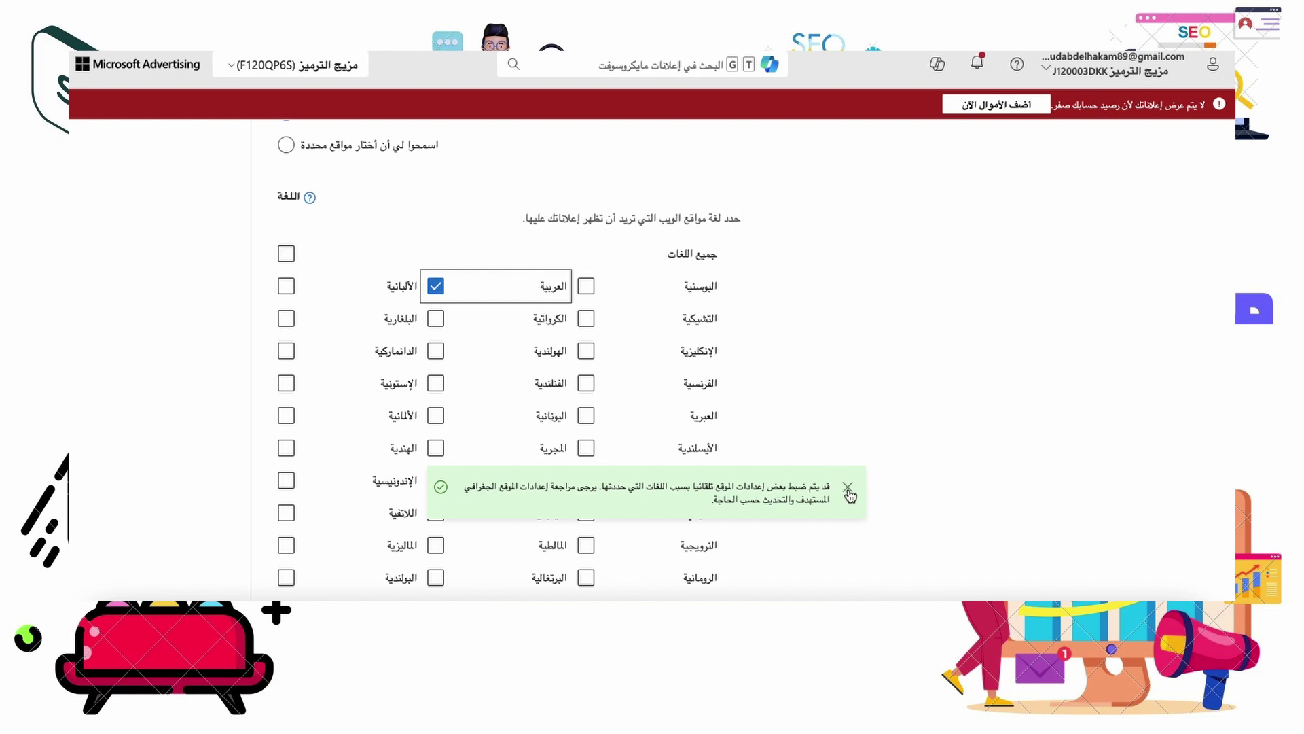
Step: Close the green notice about automatic location adjustments
left_click(848, 487)
left_click(848, 489)
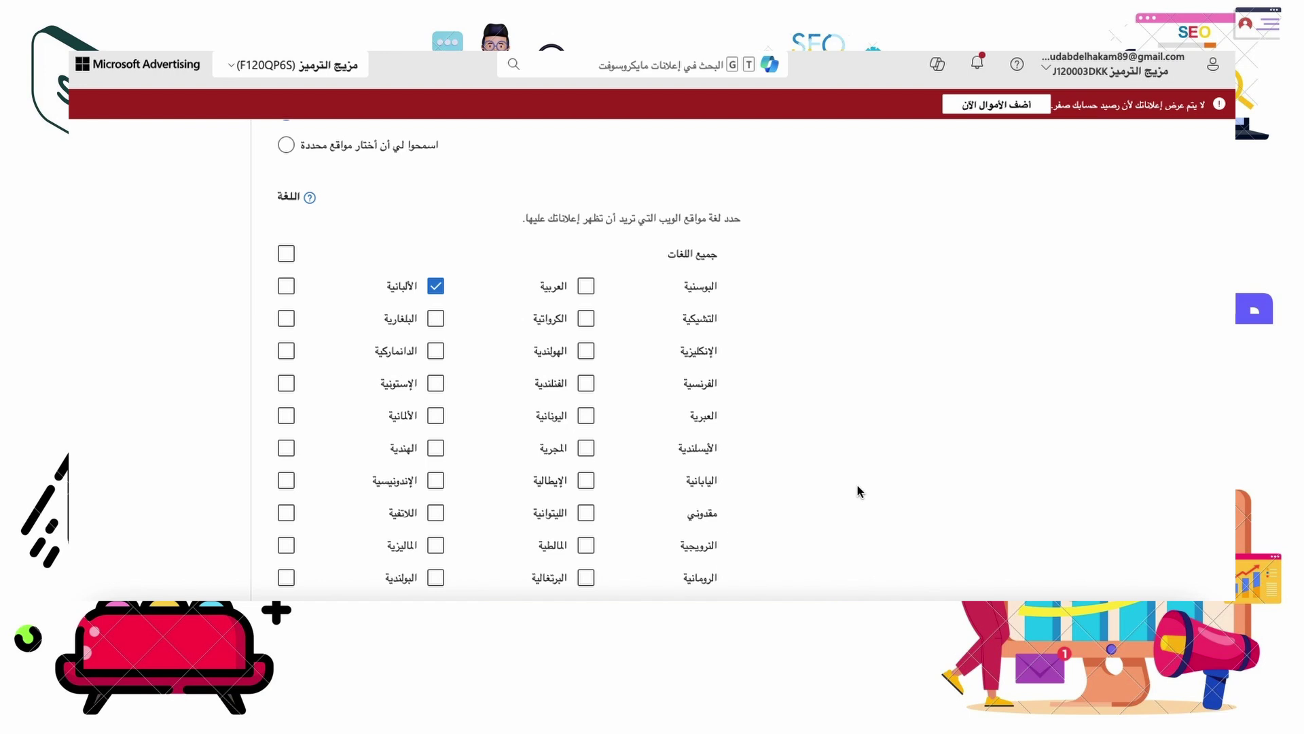
scroll(857, 485, "down", 2)
scroll(857, 485, "down", 3)
scroll(857, 485, "down", 1)
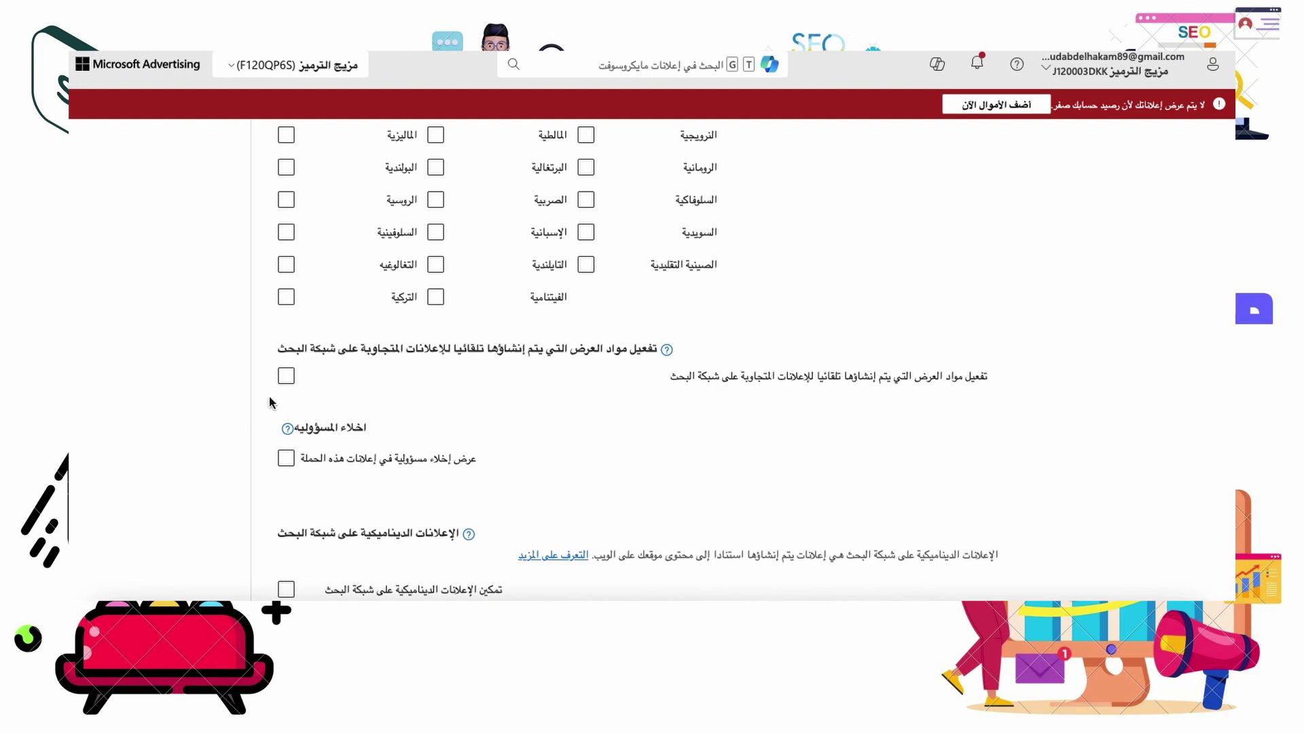
Step: Tick auto-generated assets for responsive search ads and Enable dynamic search ads
left_click(286, 378)
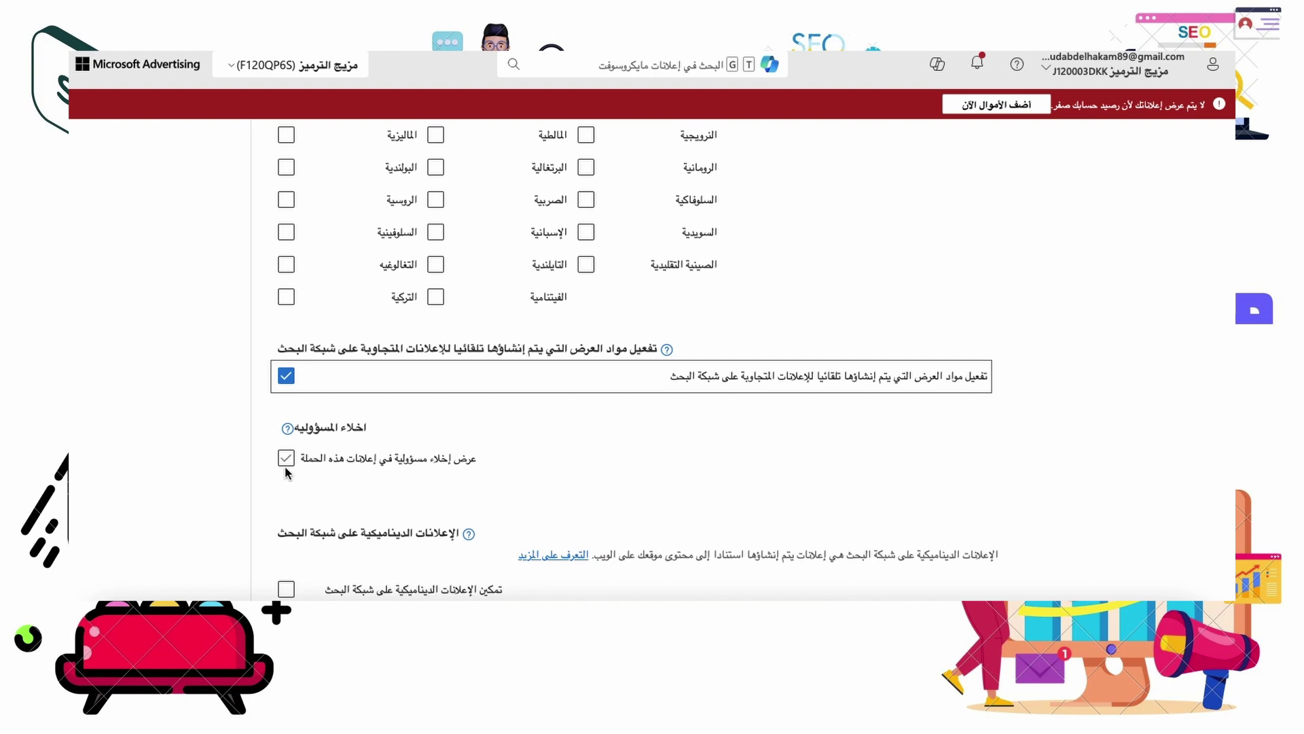
scroll(324, 493, "down", 2)
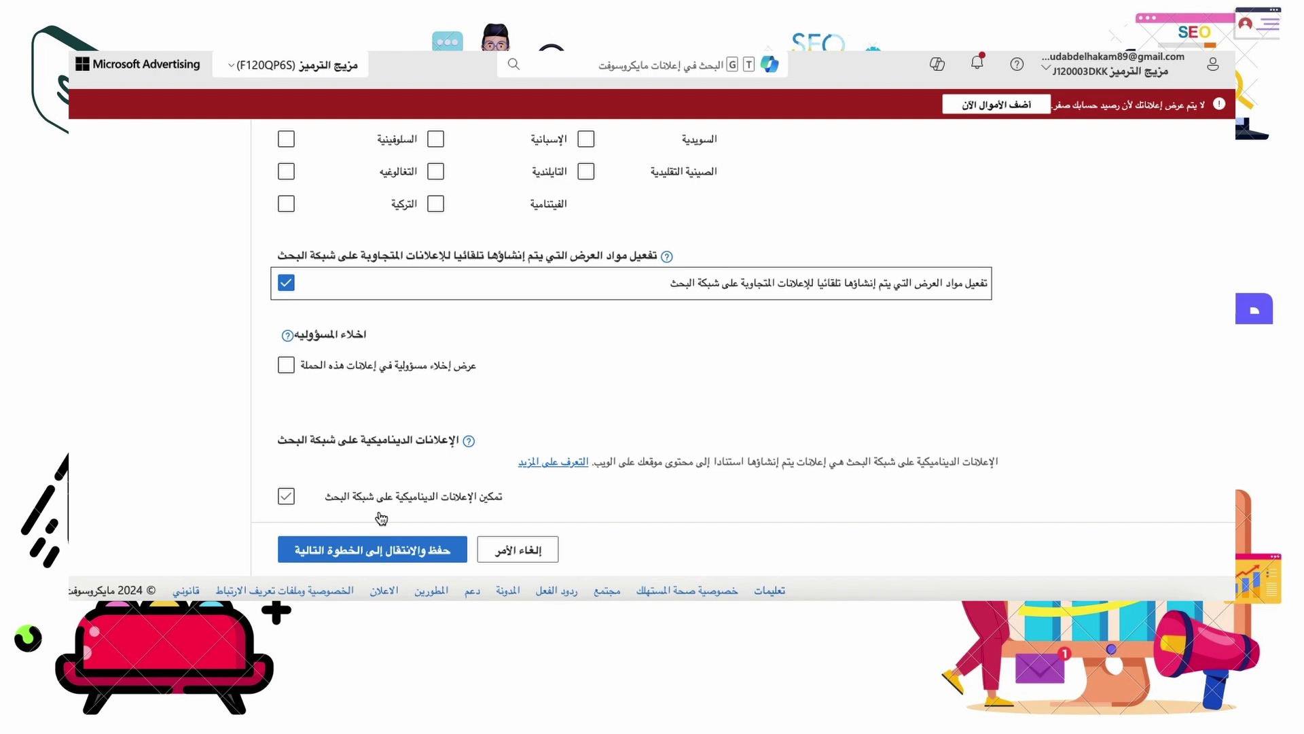
left_click(286, 496)
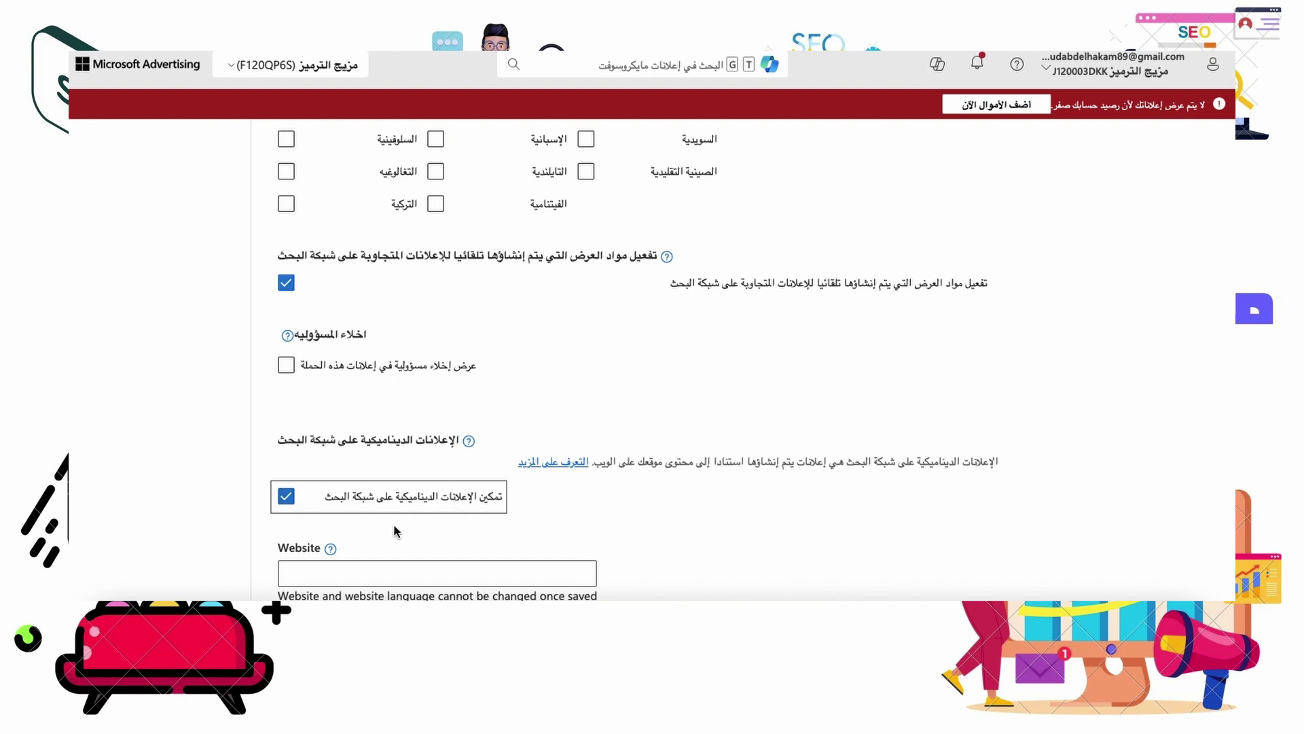
scroll(396, 530, "down", 3)
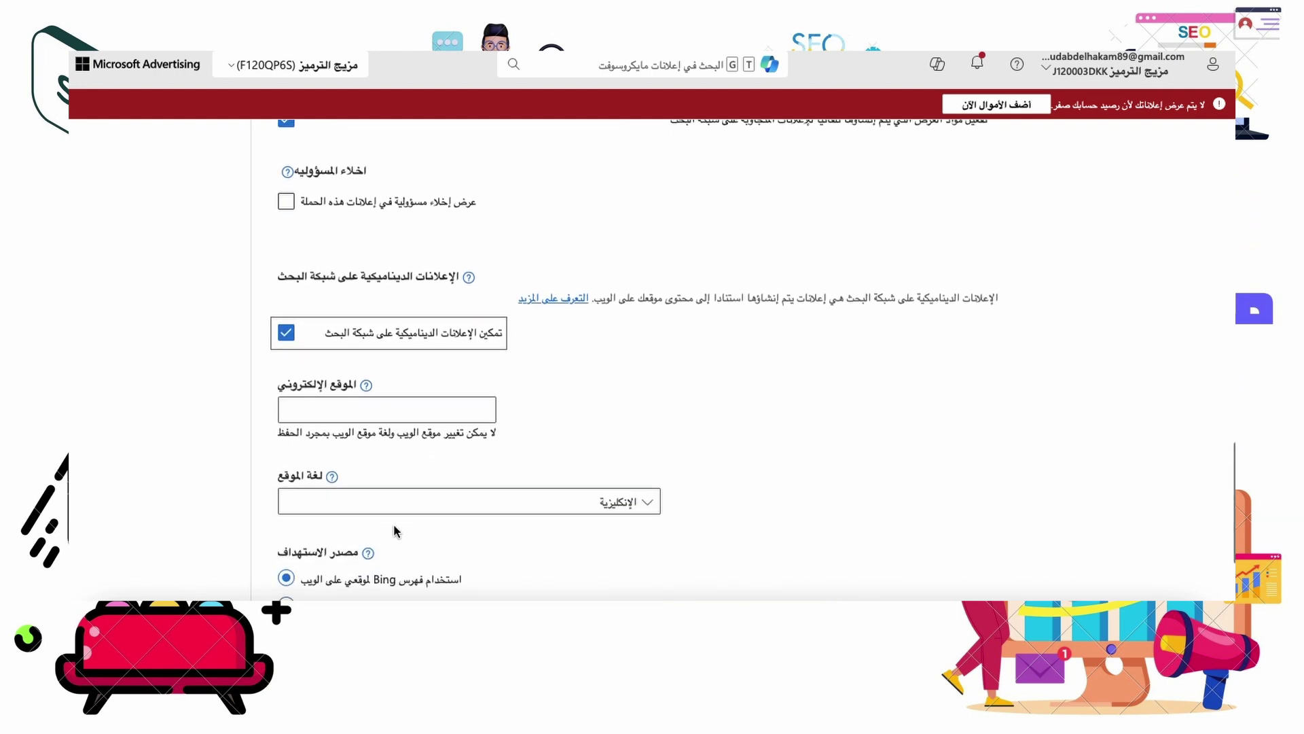
scroll(396, 531, "down", 1)
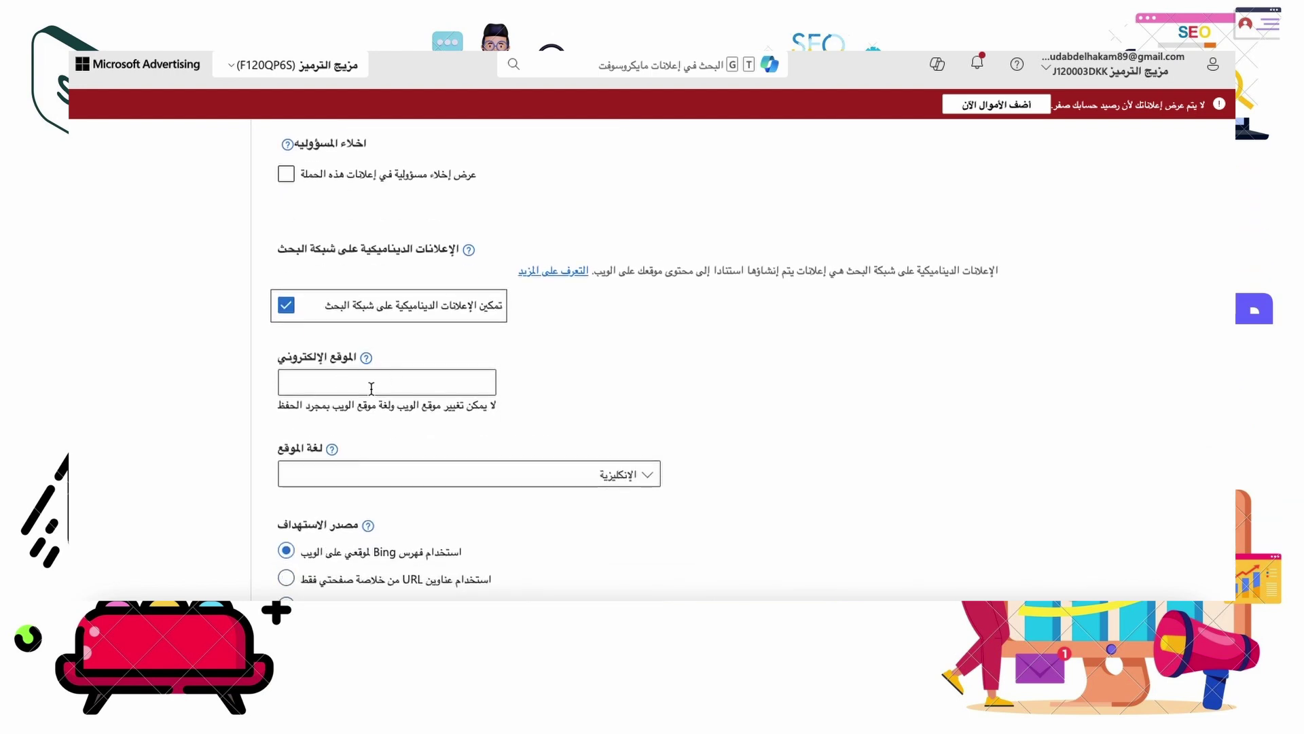
left_click(370, 388)
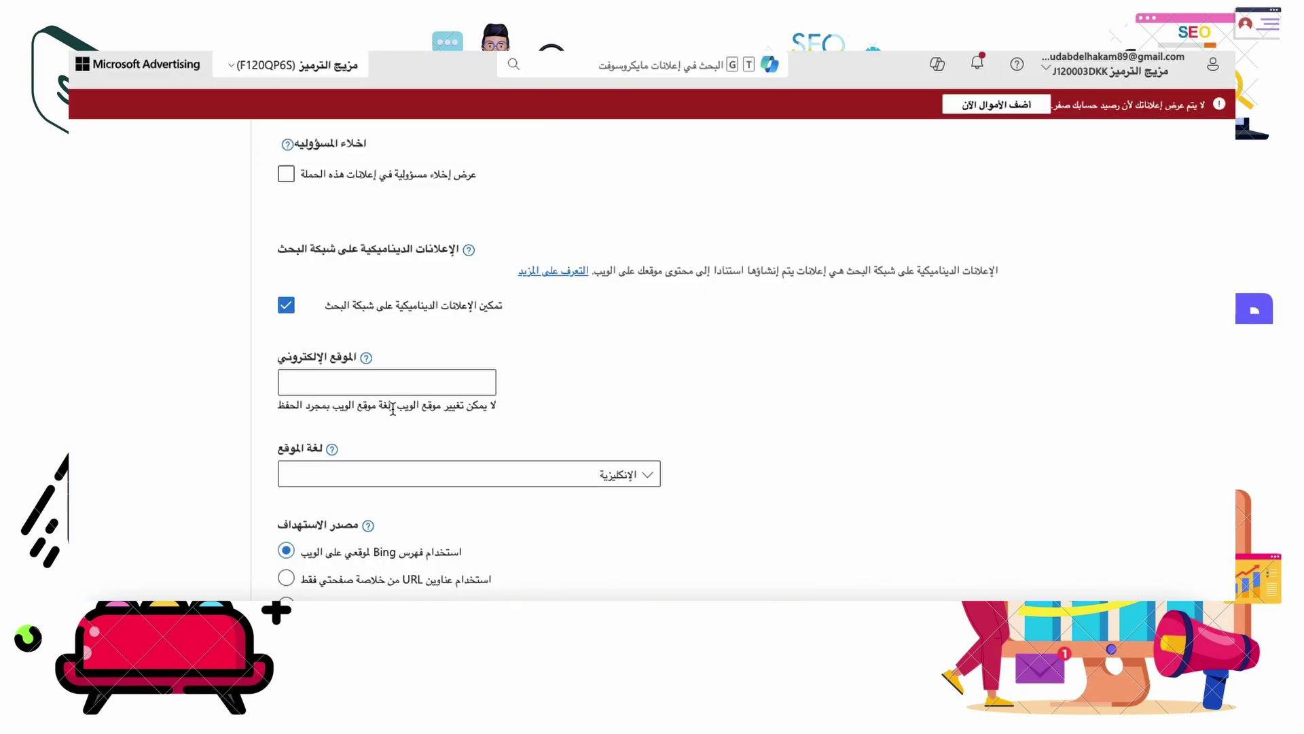
left_click(411, 387)
type("https://khatwaaziza.online/")
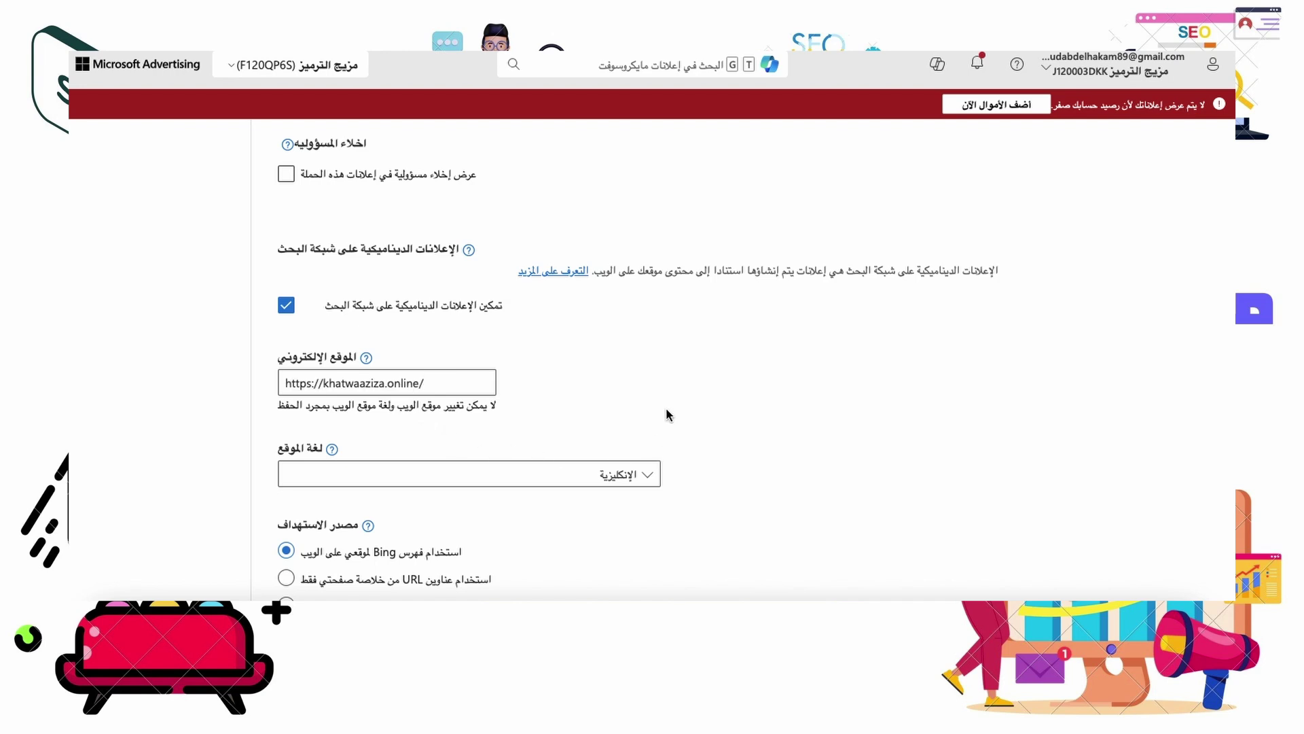
left_click(651, 484)
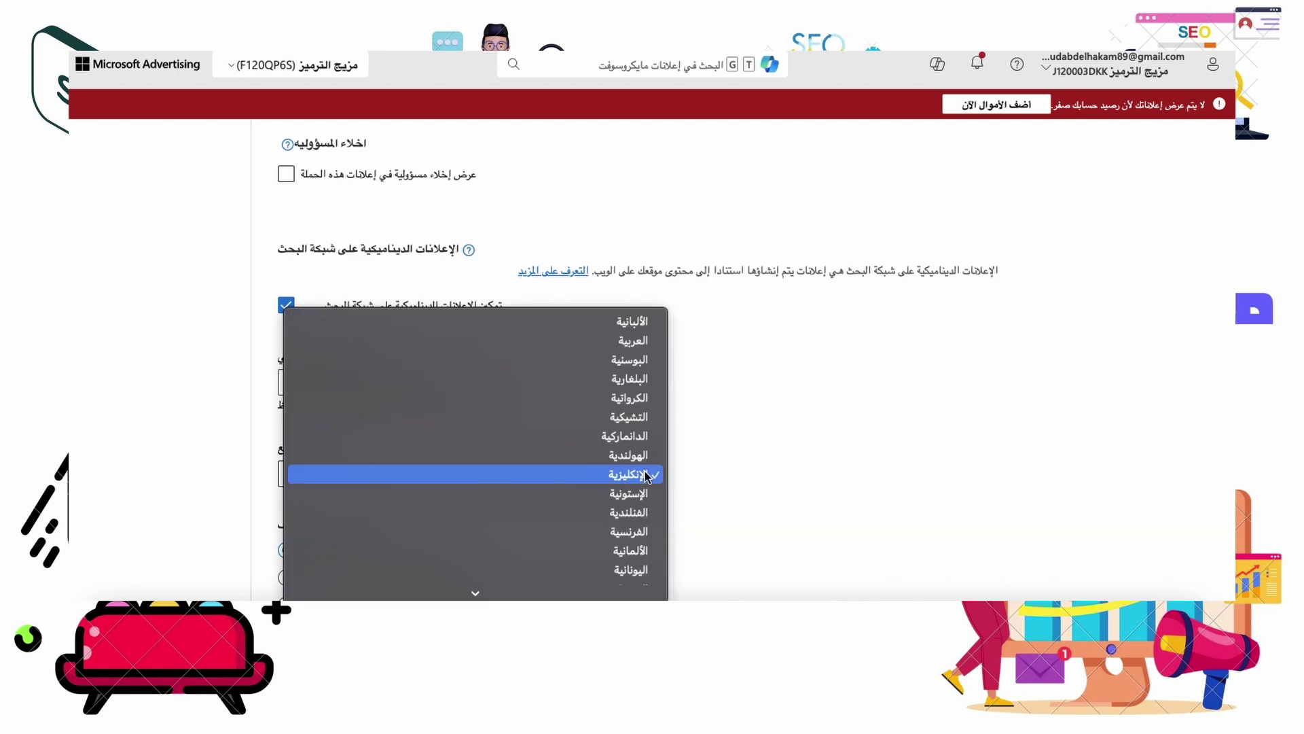
left_click(632, 340)
scroll(800, 455, "down", 1)
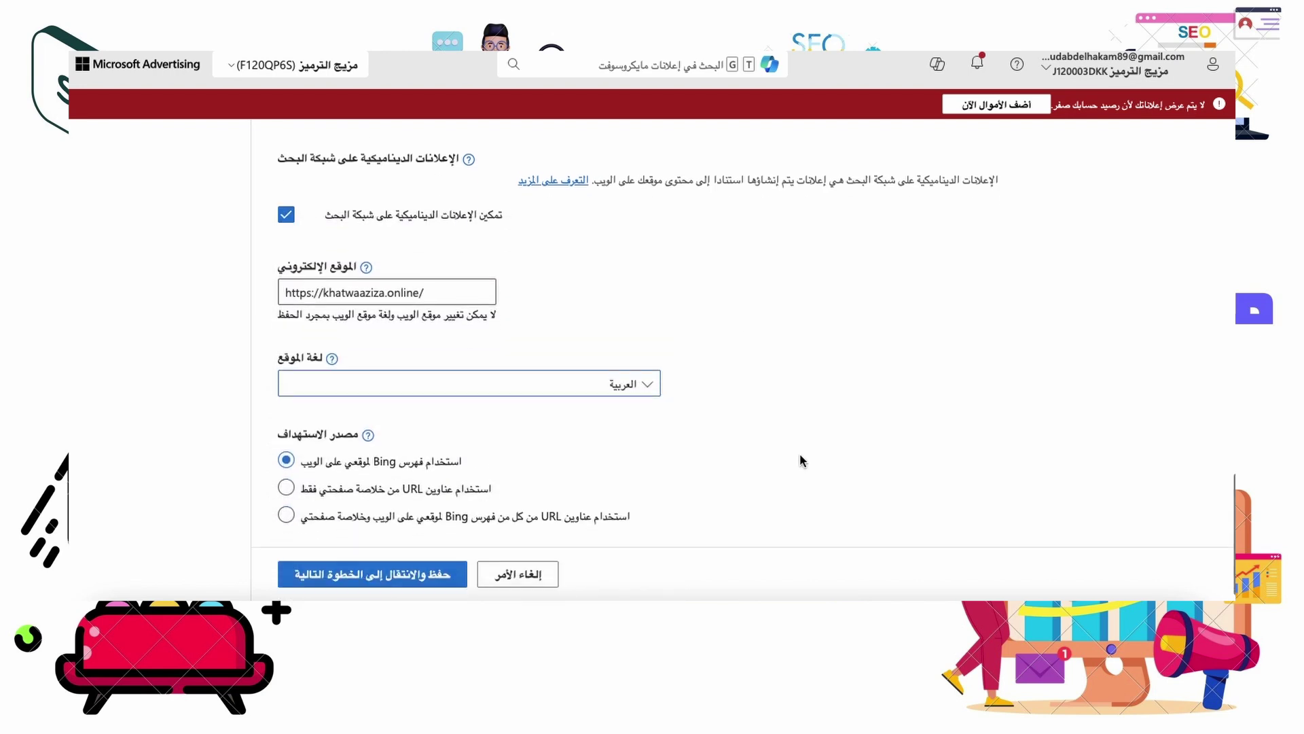
scroll(801, 454, "down", 1)
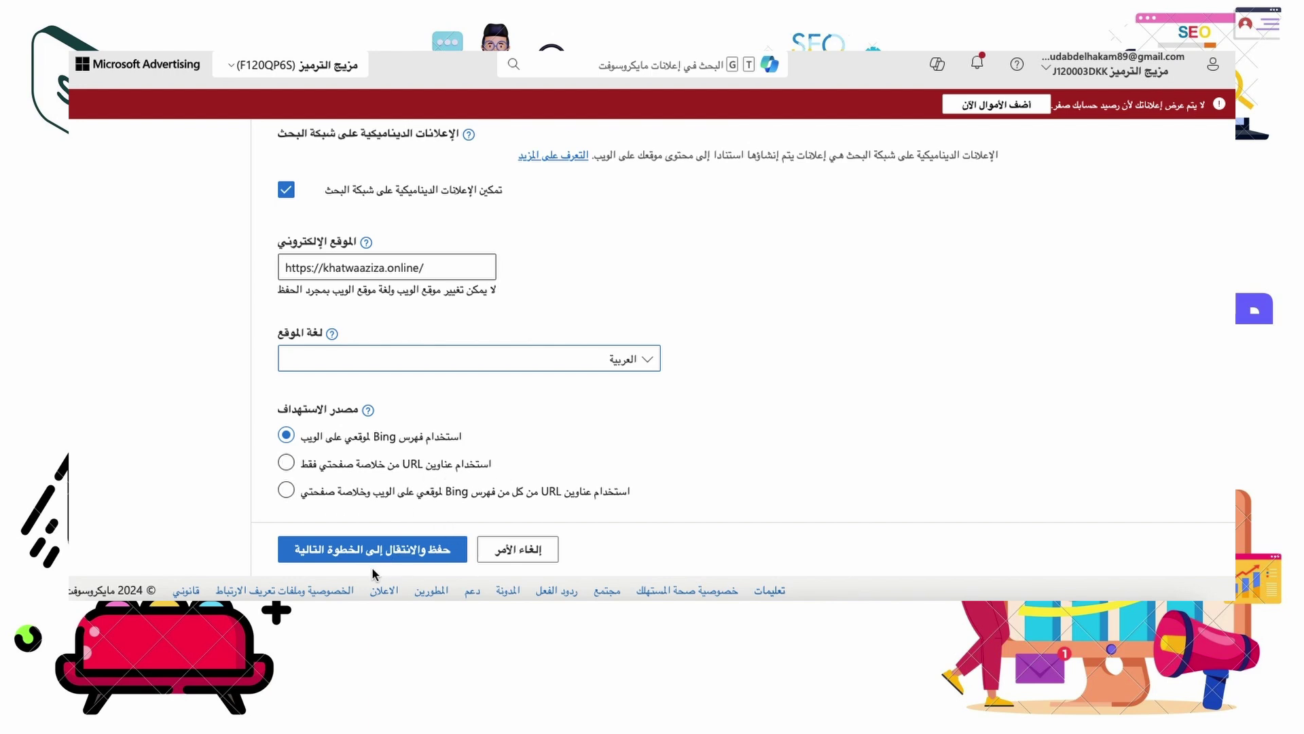
Step: After the website error, untick Enable dynamic search ads and save to reach the ad group step
left_click(391, 553)
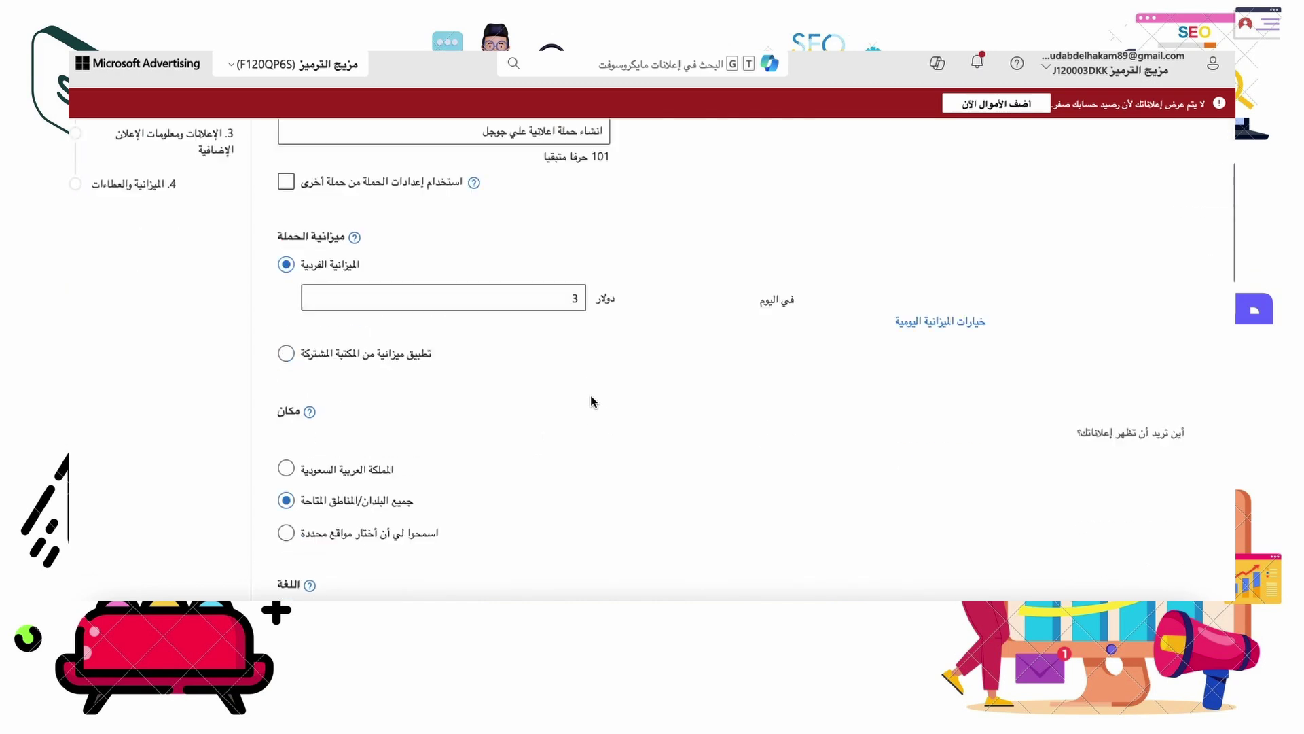
scroll(591, 401, "down", 10)
scroll(591, 401, "down", 3)
scroll(591, 401, "down", 2)
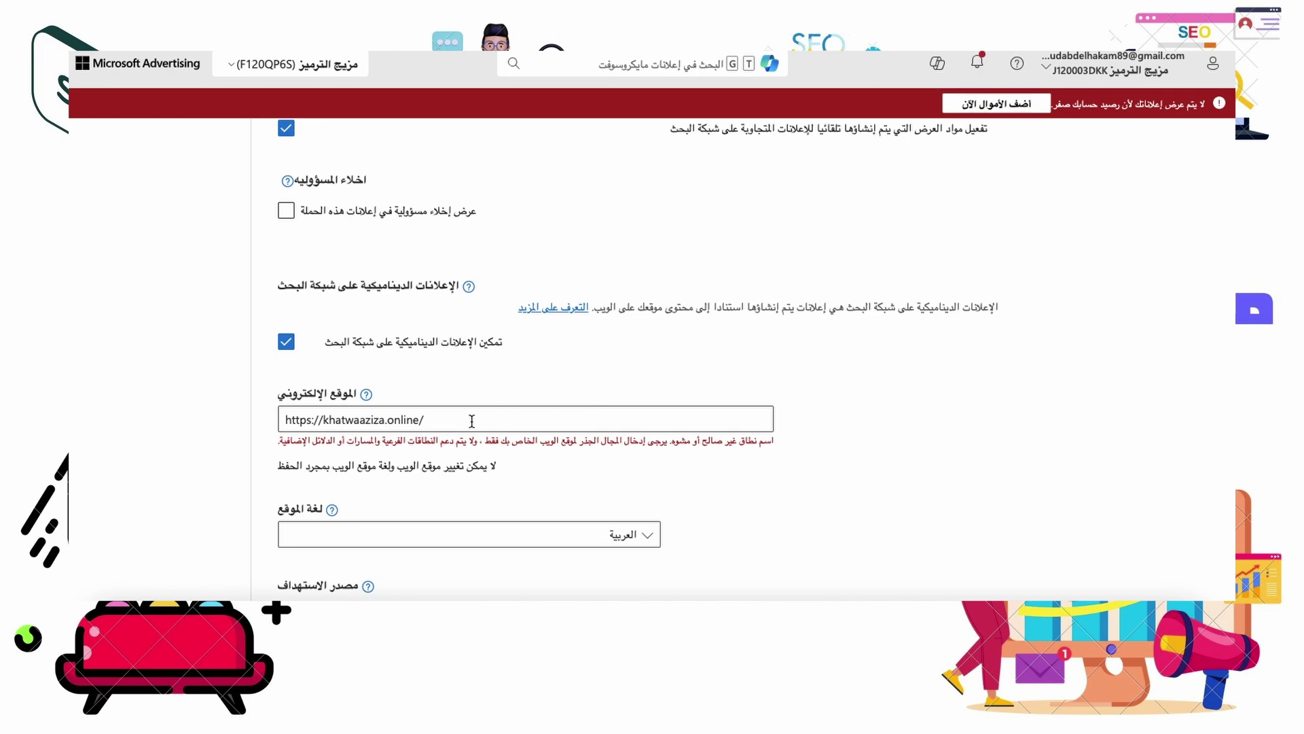
left_click(286, 342)
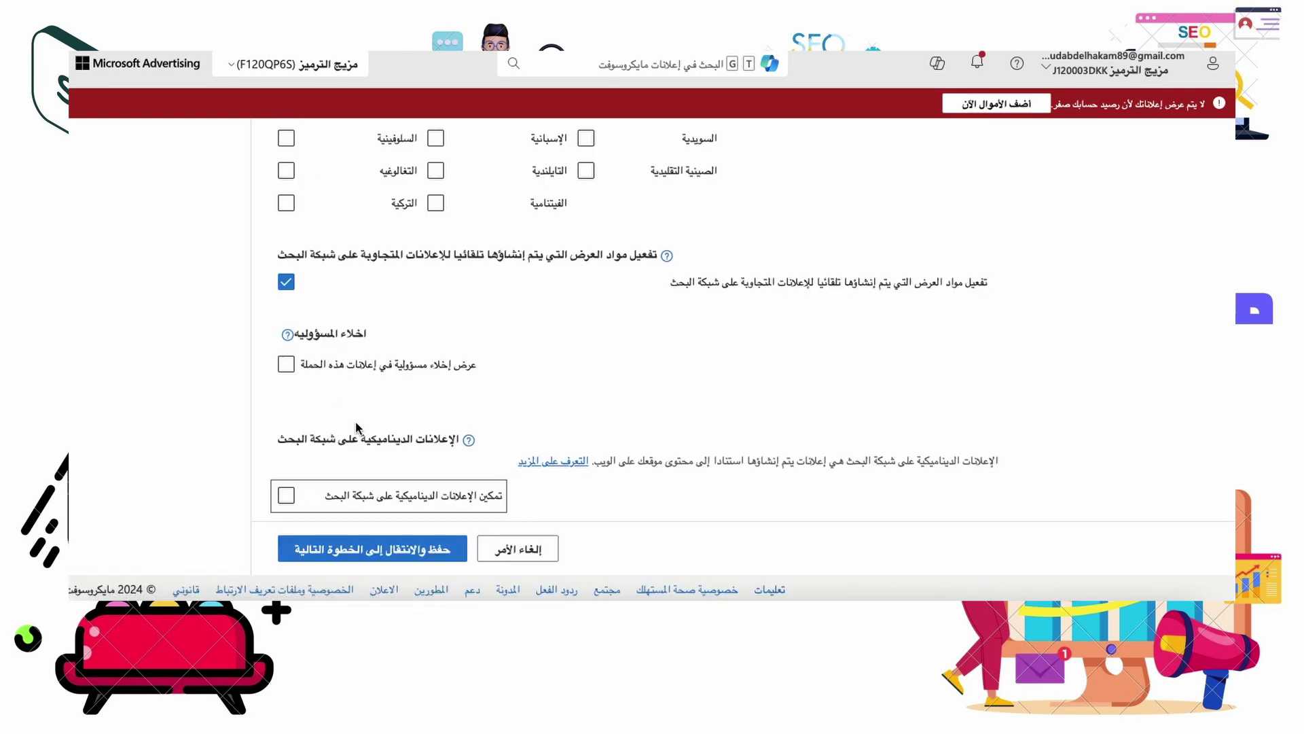
left_click(364, 549)
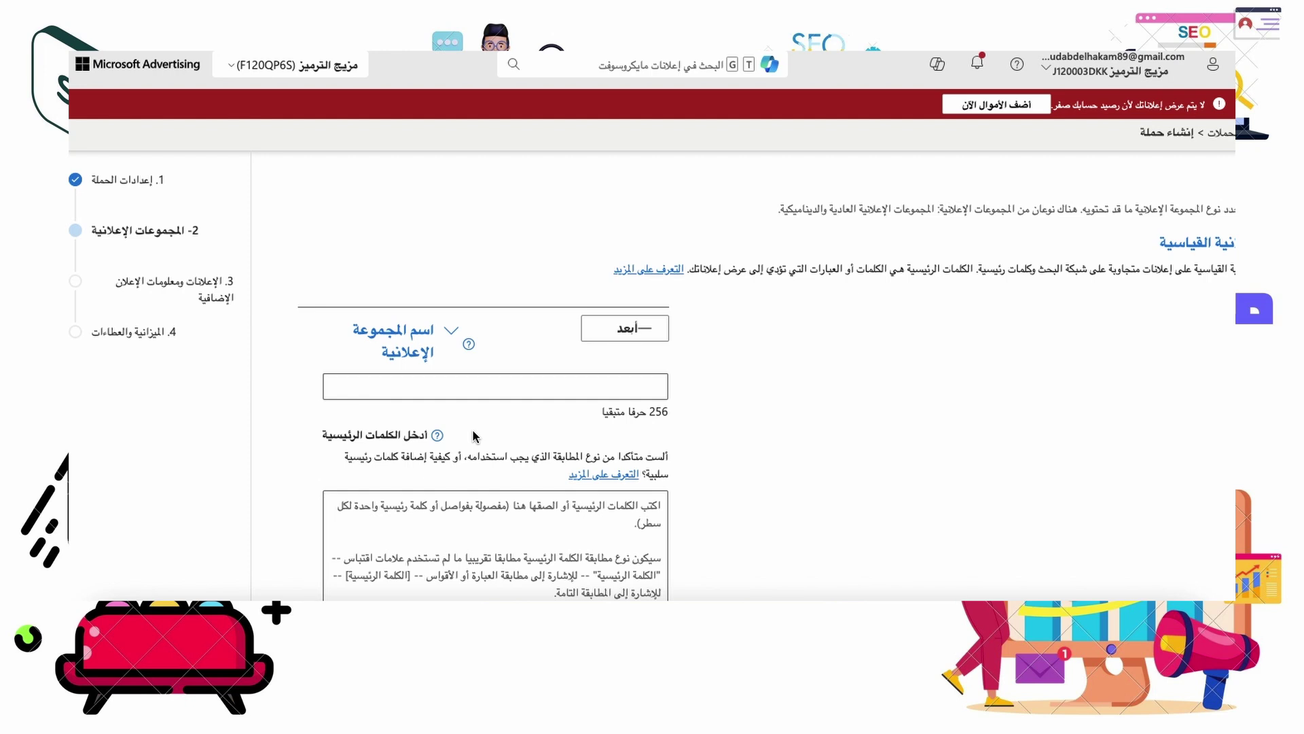
scroll(473, 436, "down", 1)
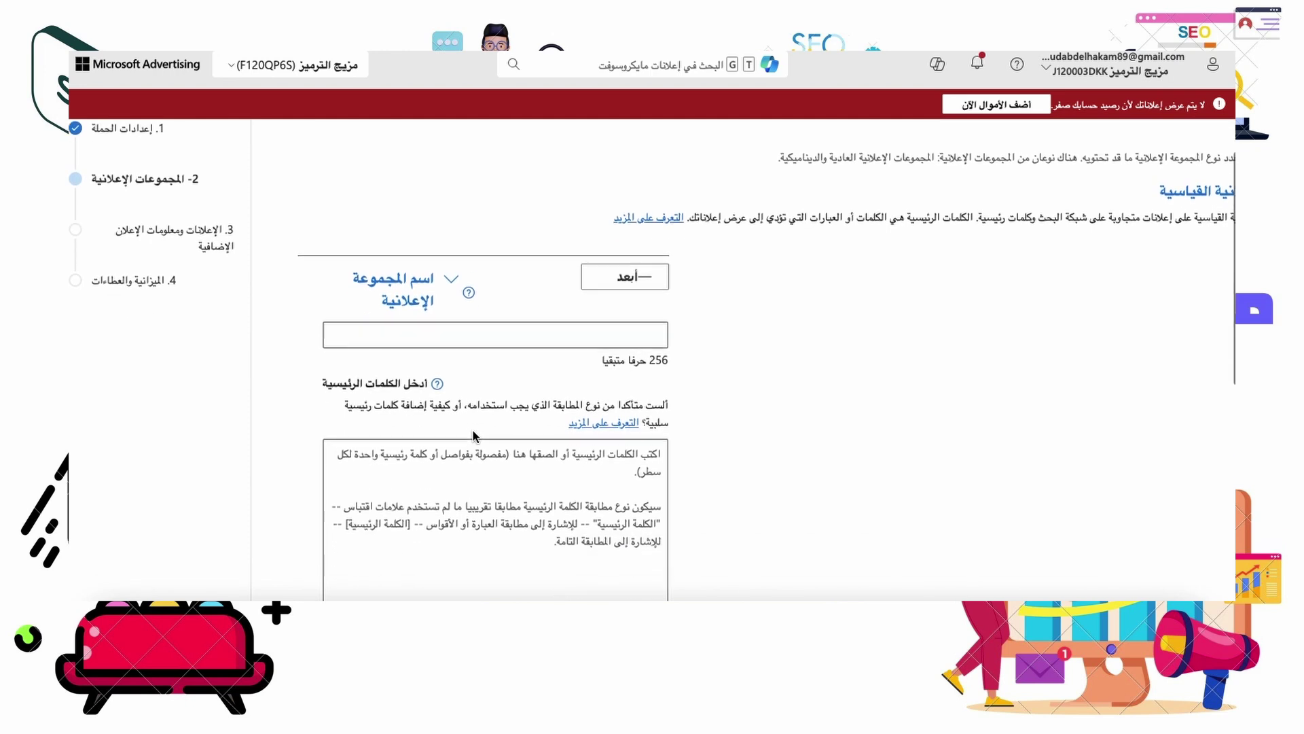
left_click(628, 318)
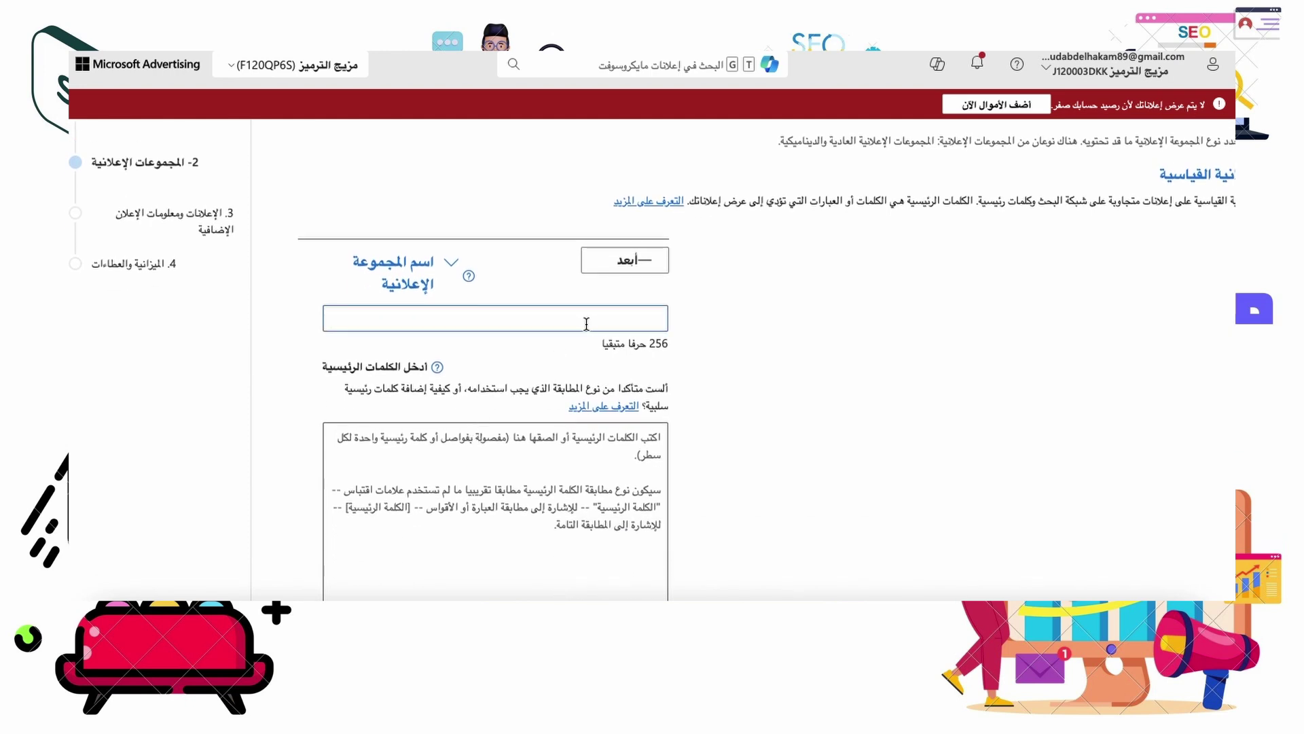
type("أبع")
type("د")
key("BackSpace")
key("BackSpace")
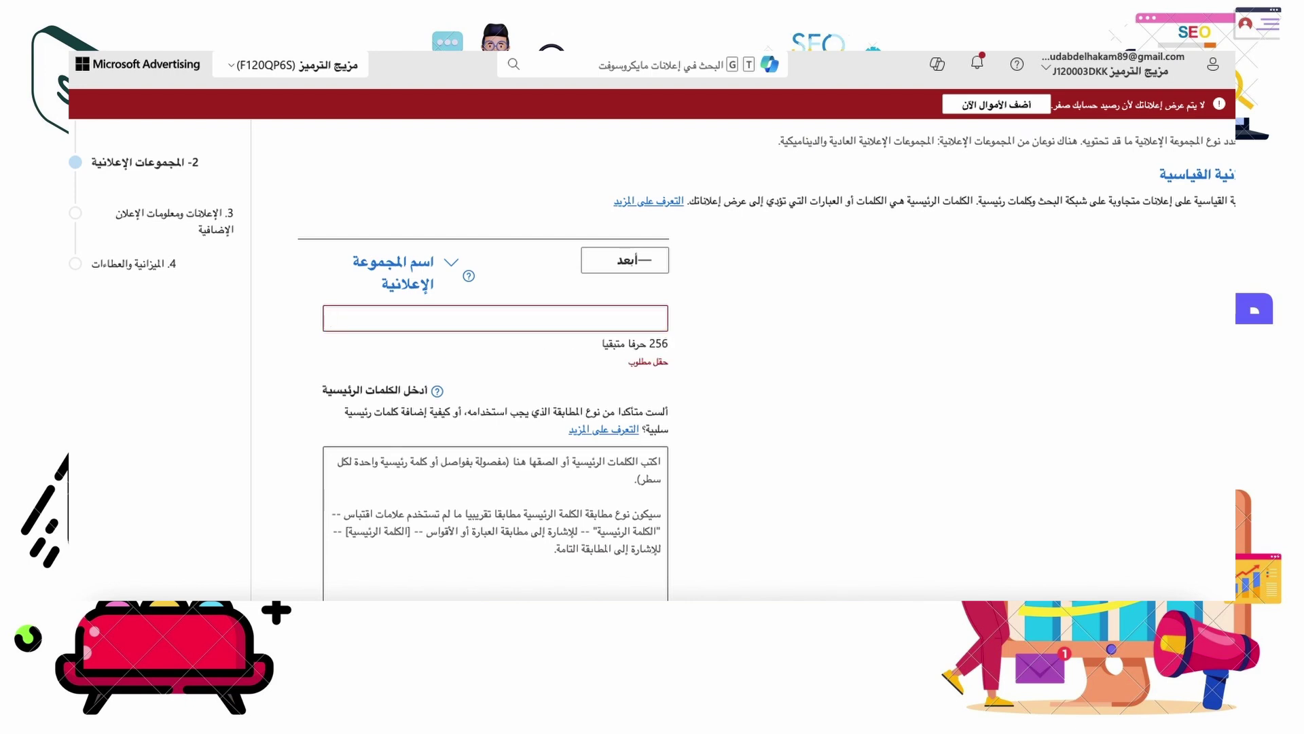
type("حمل")
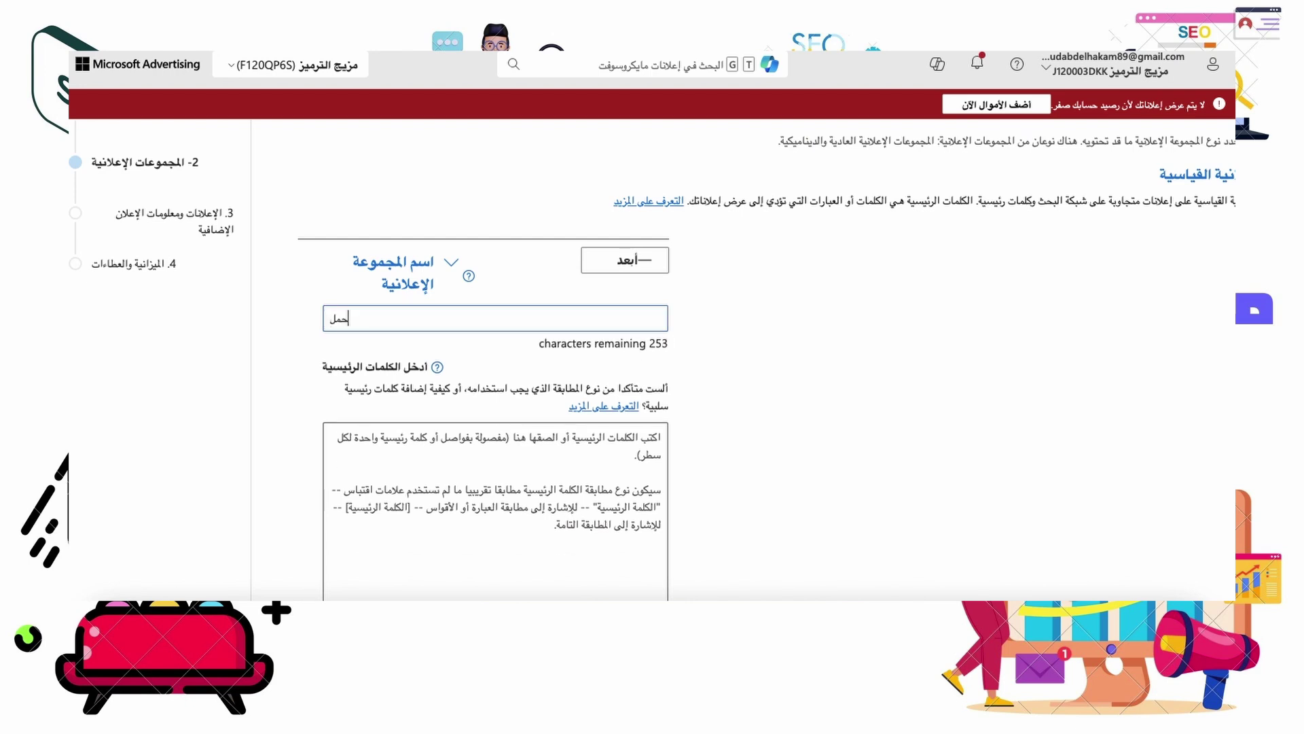
type("ة ا")
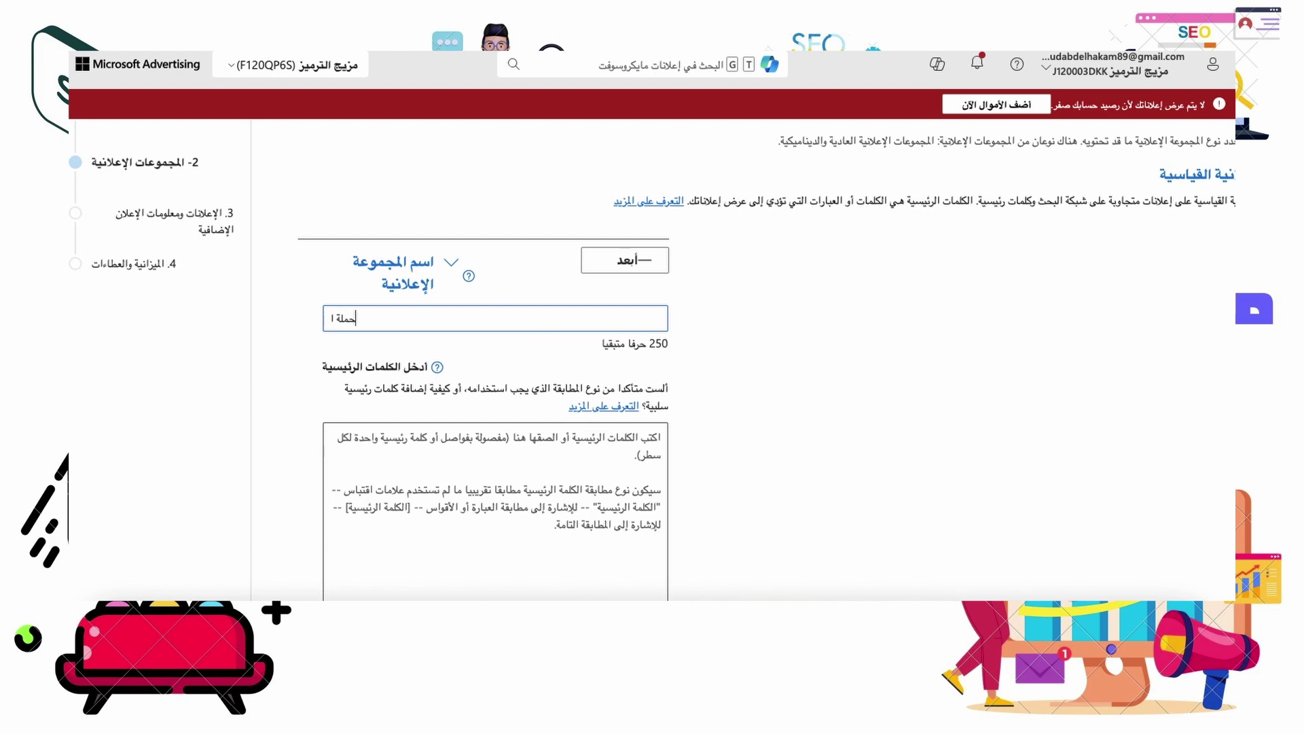
type("علانات ع")
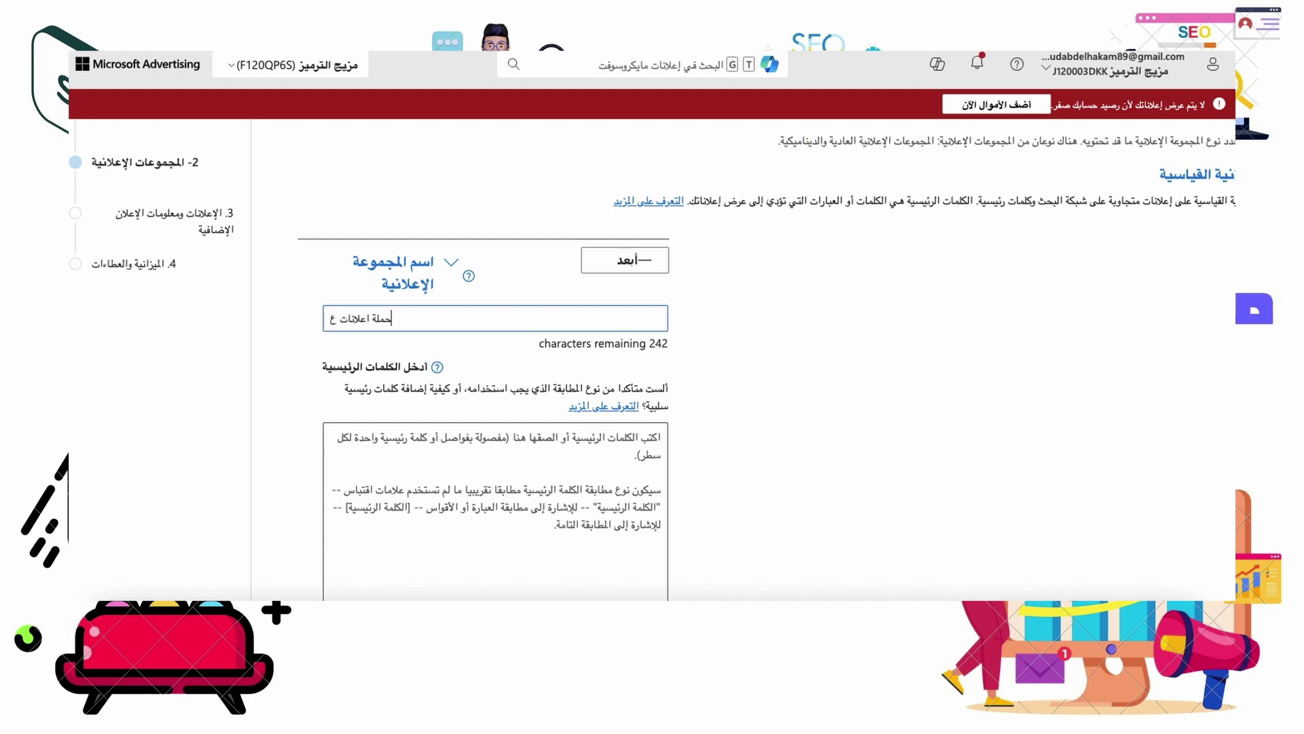
type("لي جوج")
type("ل")
scroll(657, 394, "down", 1)
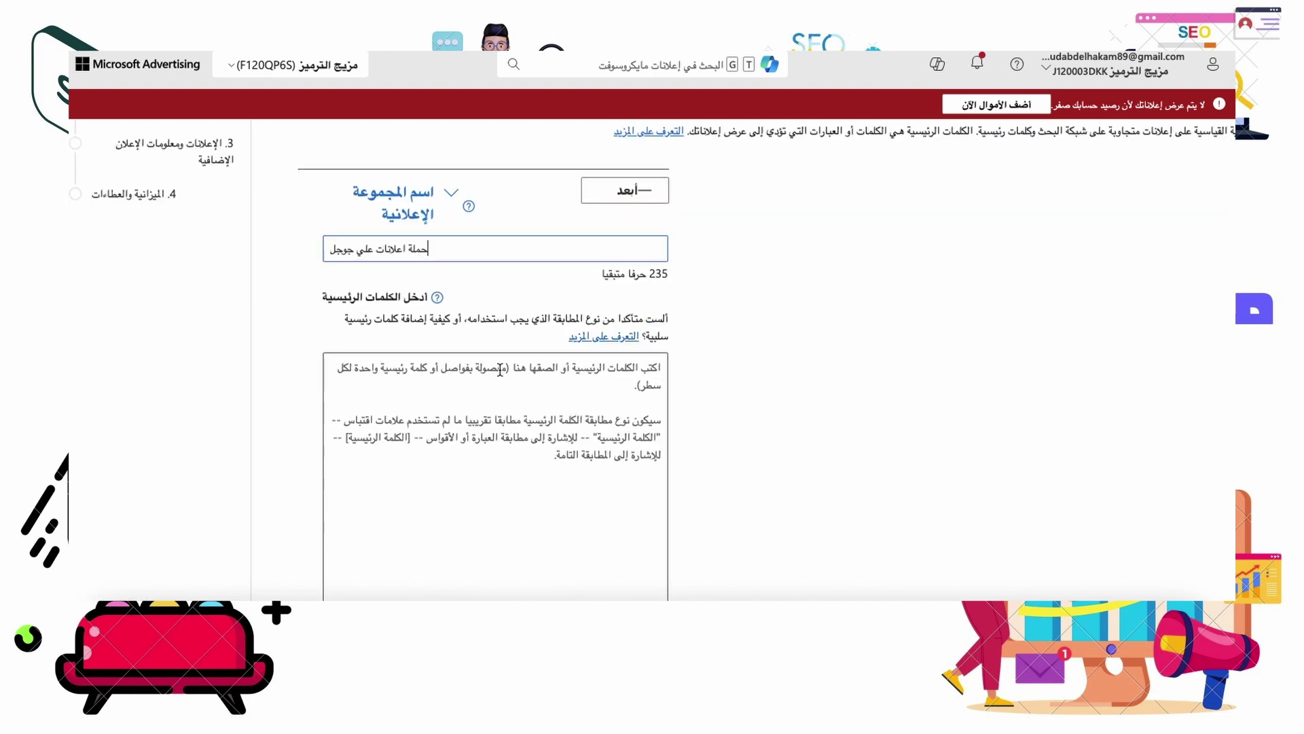
scroll(500, 369, "down", 1)
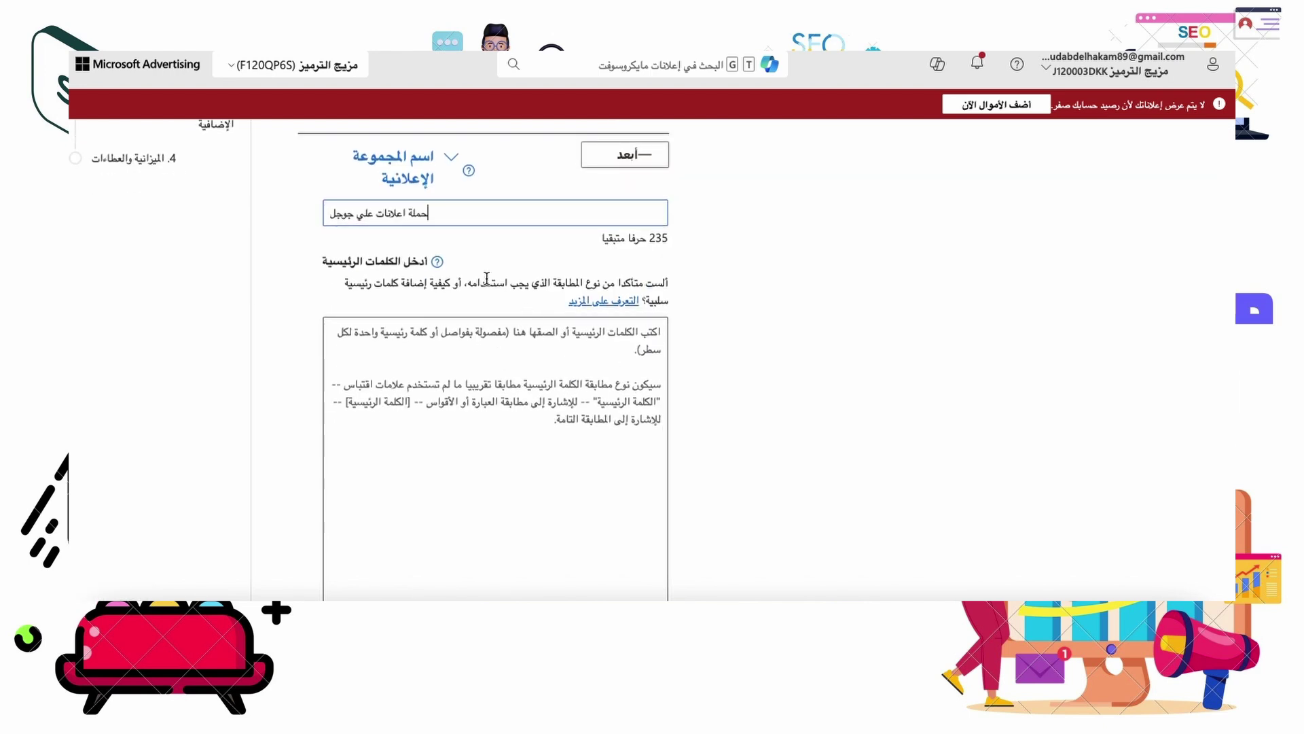
scroll(486, 278, "down", 1)
scroll(487, 278, "up", 1)
scroll(486, 278, "down", 1)
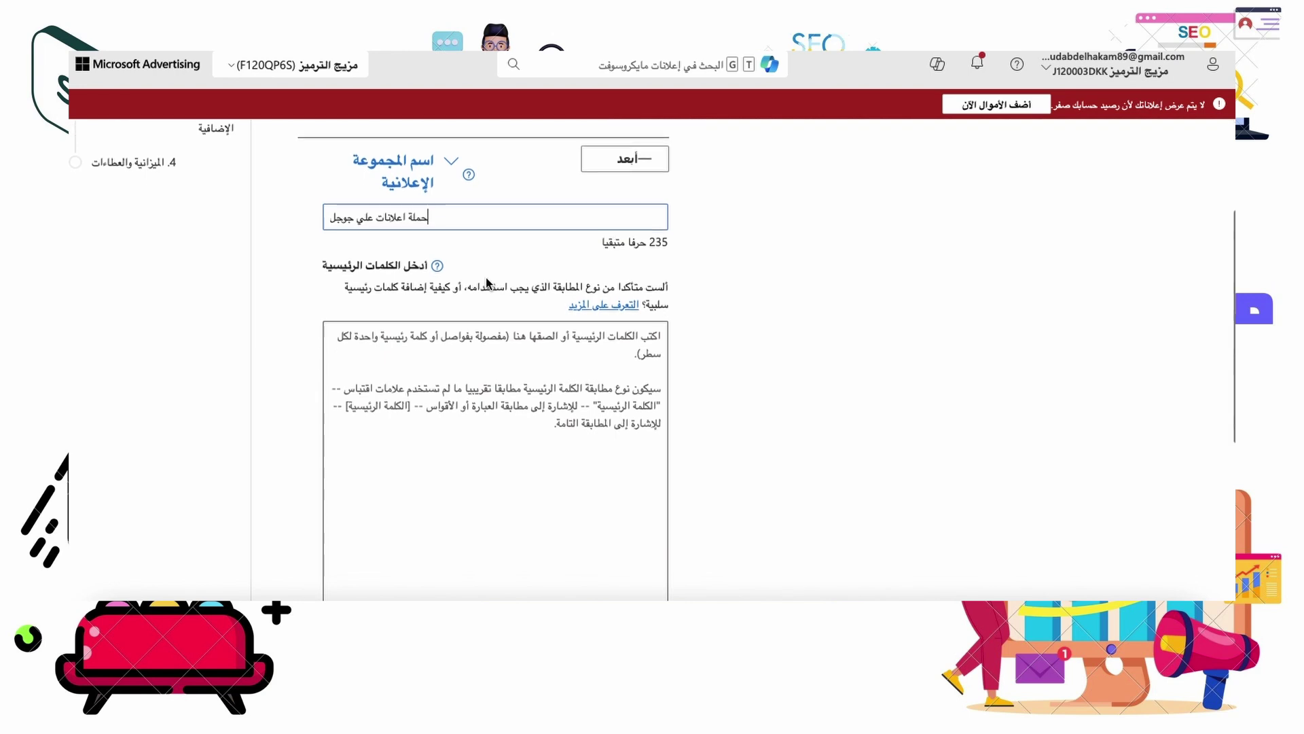
scroll(486, 278, "down", 2)
left_click(639, 281)
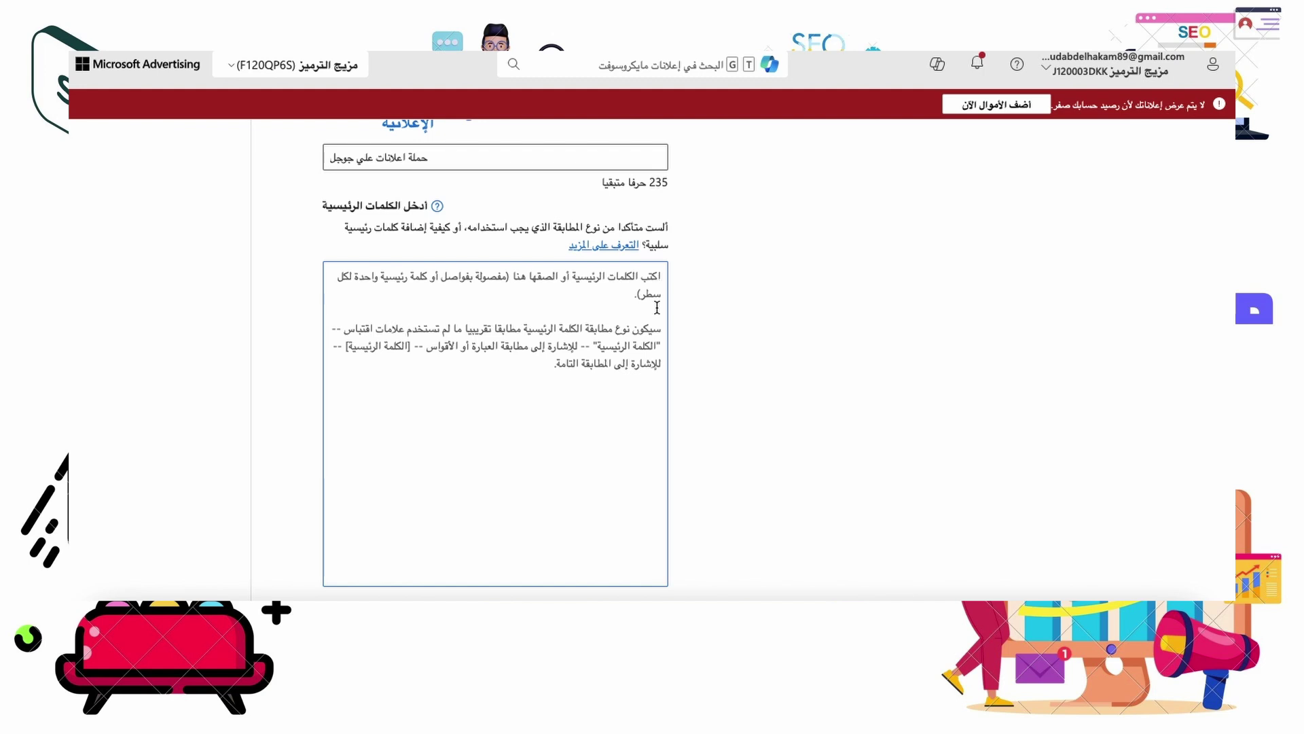
Step: Enter the keywords حملة اعلانات علي جوجل, نشر حملة اعلانية علي جوجل and حملات اعلانية, one per line
type("حم")
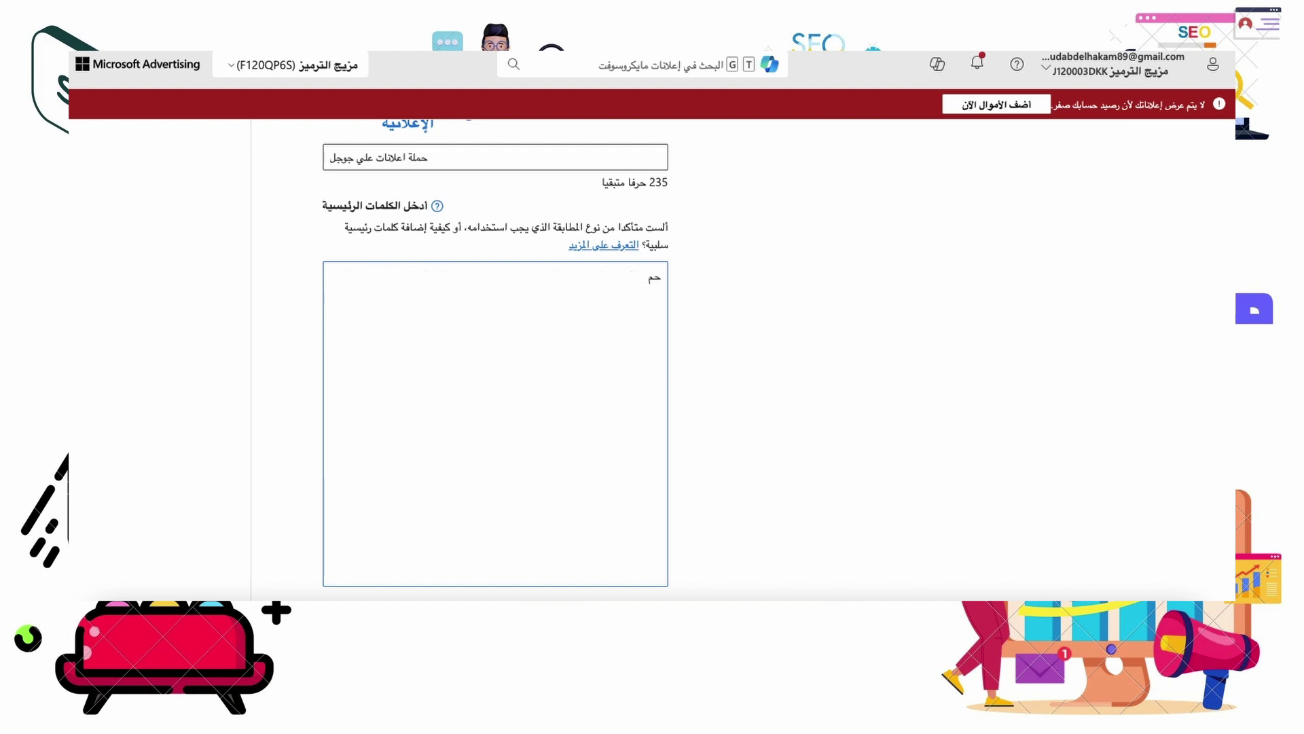
type("لة اع")
type("لانات")
type(" علي")
type(" جوجل ")
type("نشر")
type(" حمل")
type("ة اعلان")
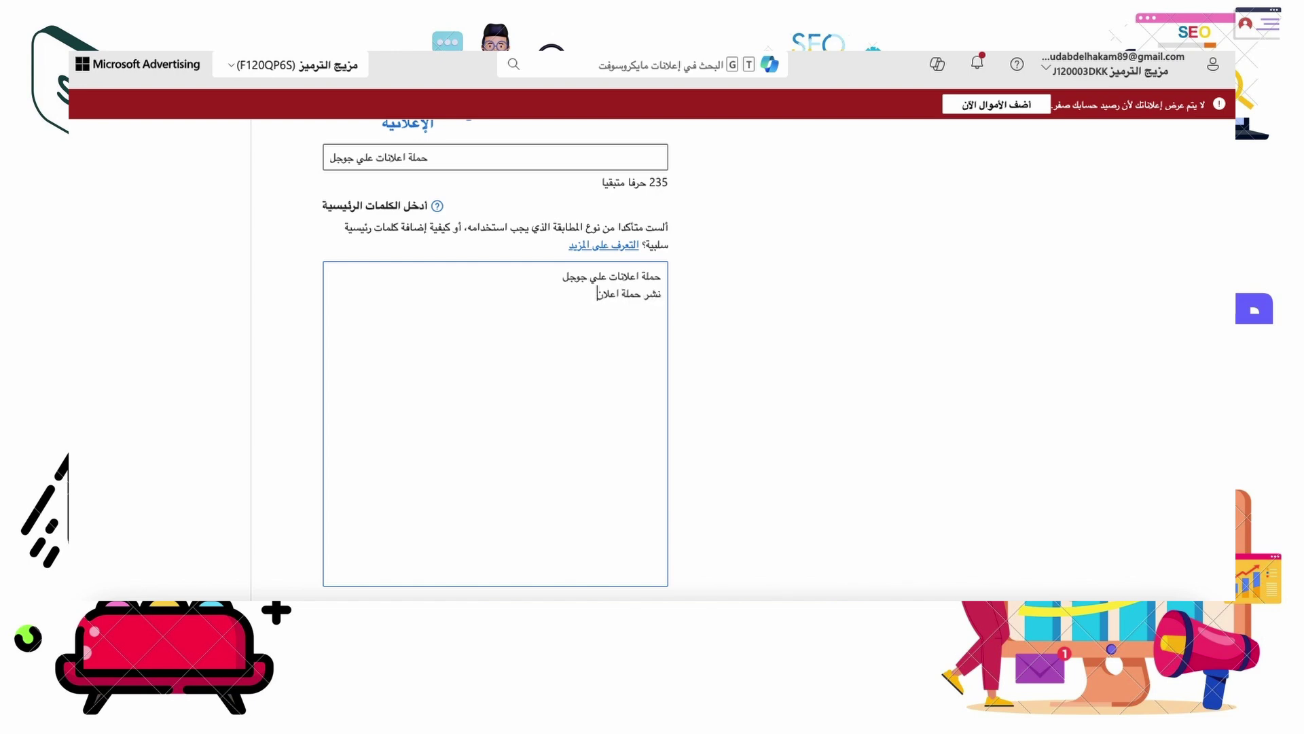
type("ية علي ")
type("جوج")
type("ل")
key("Return")
type("حمل")
type("ات اعلا")
type("نية")
Step: Ask Gemini for keywords for a Google ad campaign: 'كلمات رئيسية انشاء حملة اعلانية علي جوجل'
left_click(665, 320)
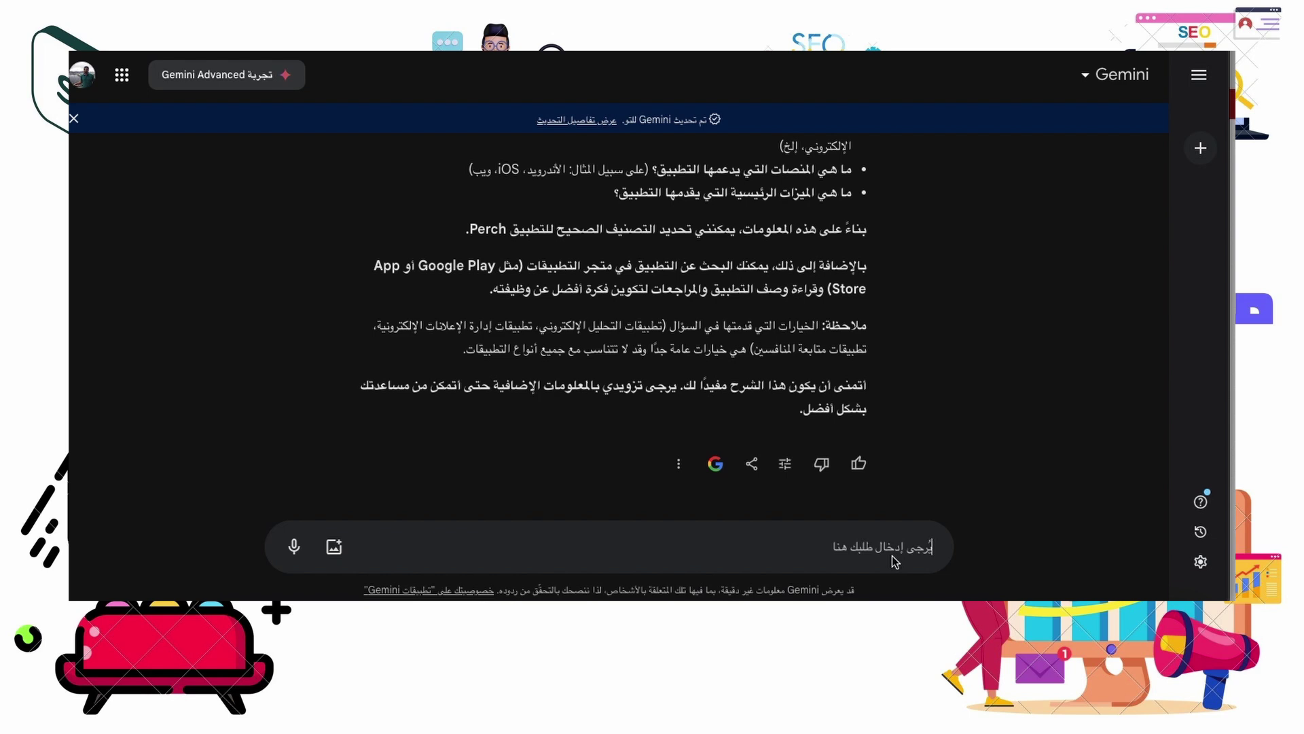
type("كلم")
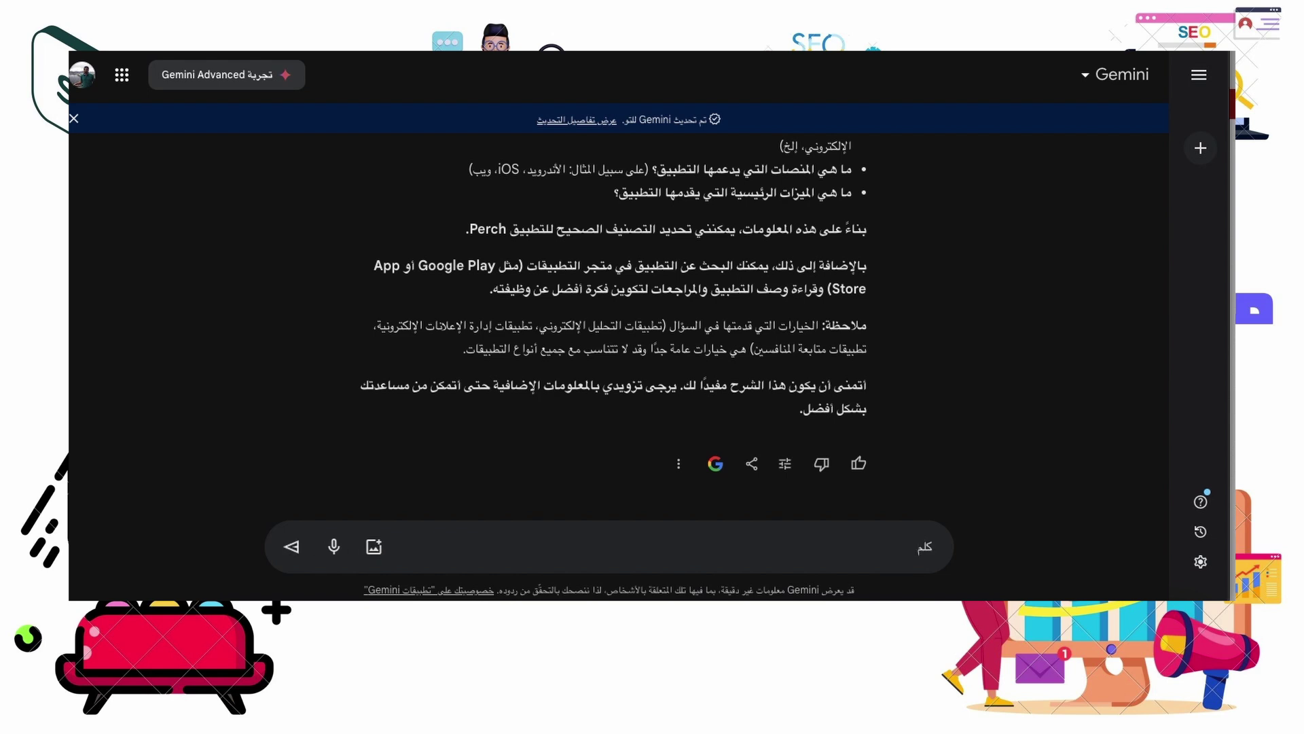
type("ات ر")
type("ئ")
type("يسي")
type("ة")
type("ن")
type("شاء")
type(" حملة اع")
type("لانية ع")
type("لي ج")
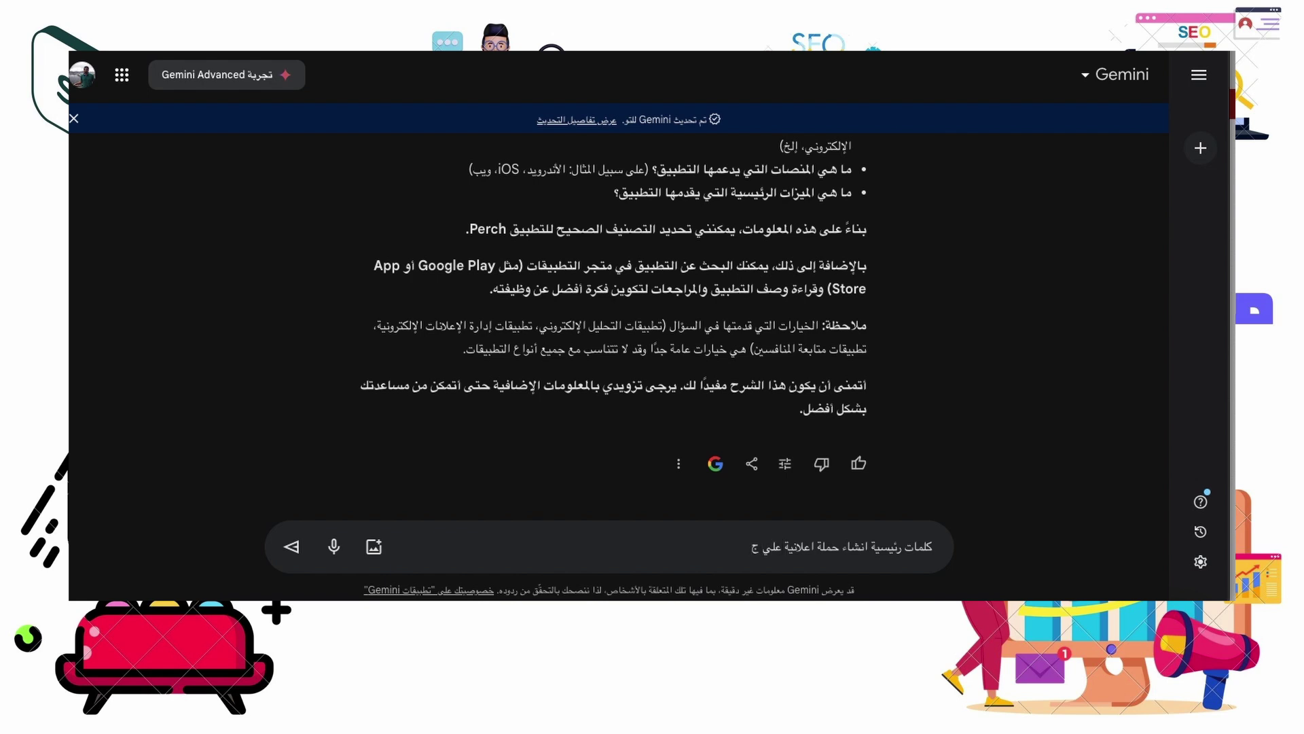
type("وجل")
key("Return")
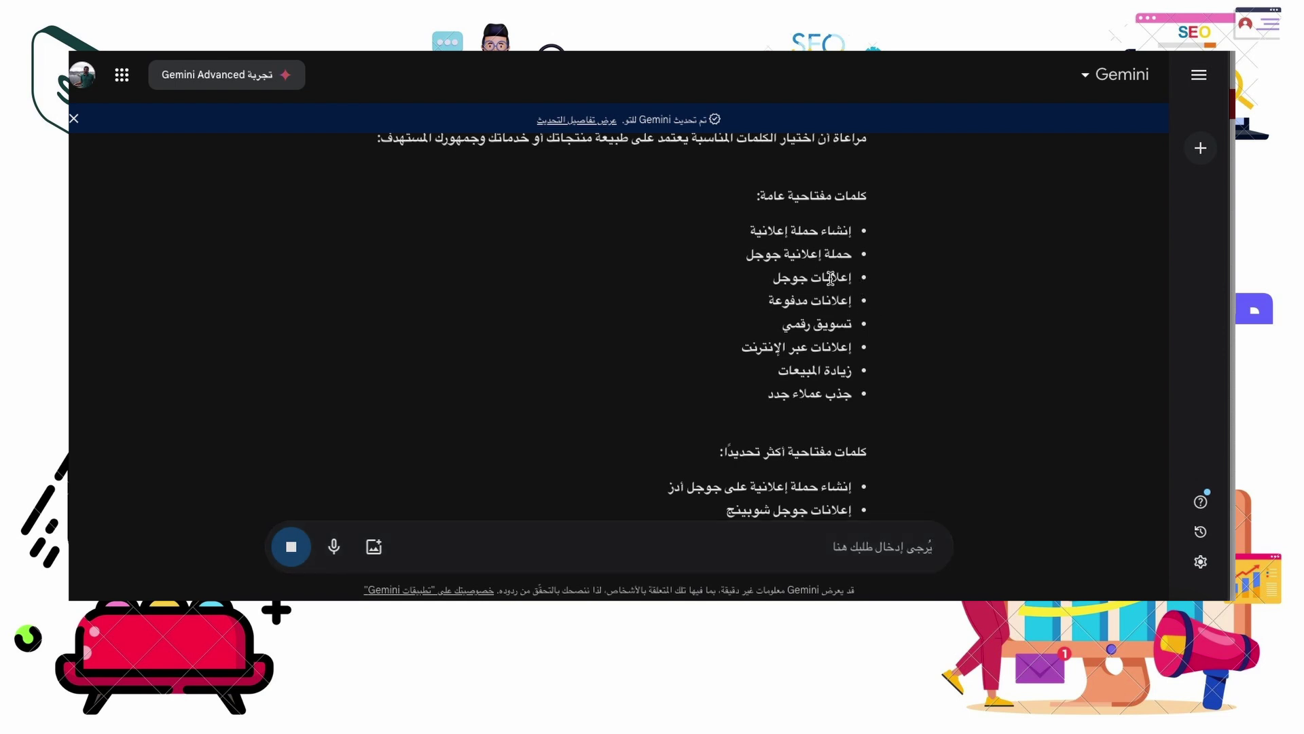
Step: Copy Gemini's suggestions إعلانات جوجل and تسويق رقمي into the ad group keywords
left_click_drag(857, 277, 747, 280)
key("ctrl+c")
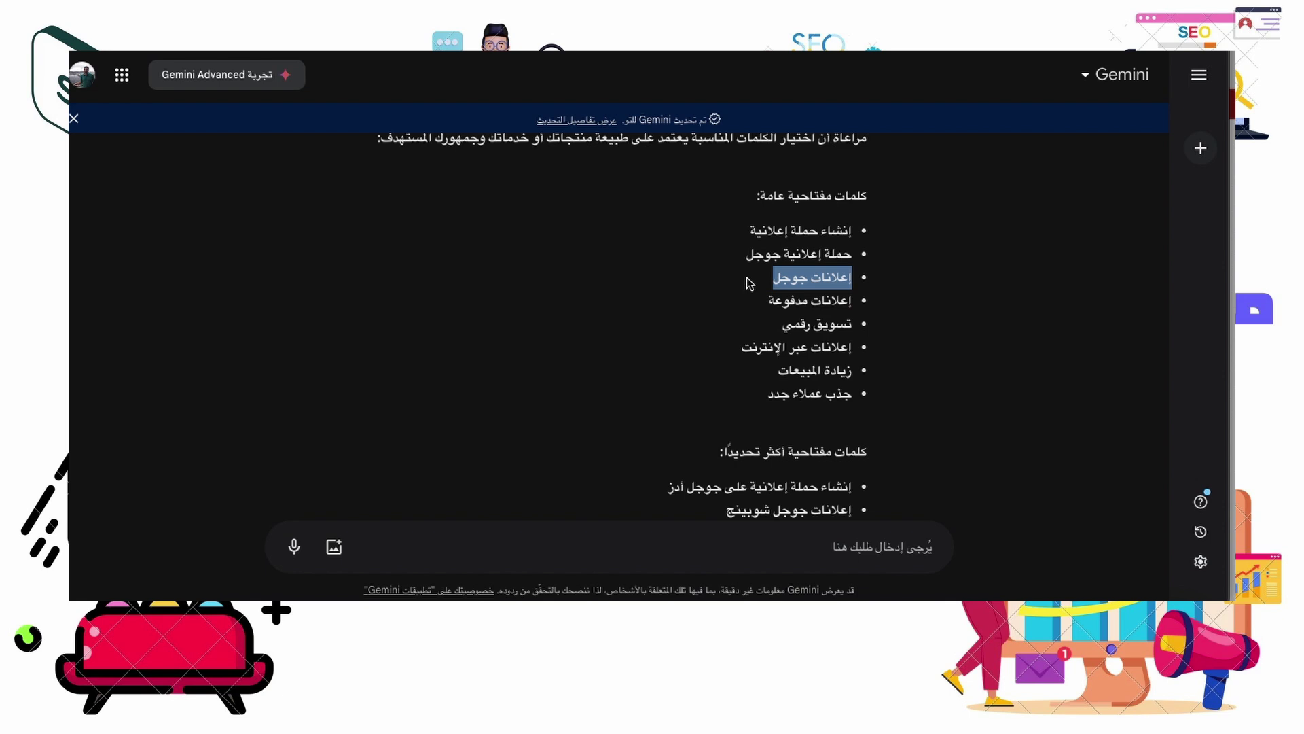
key("alt+Tab")
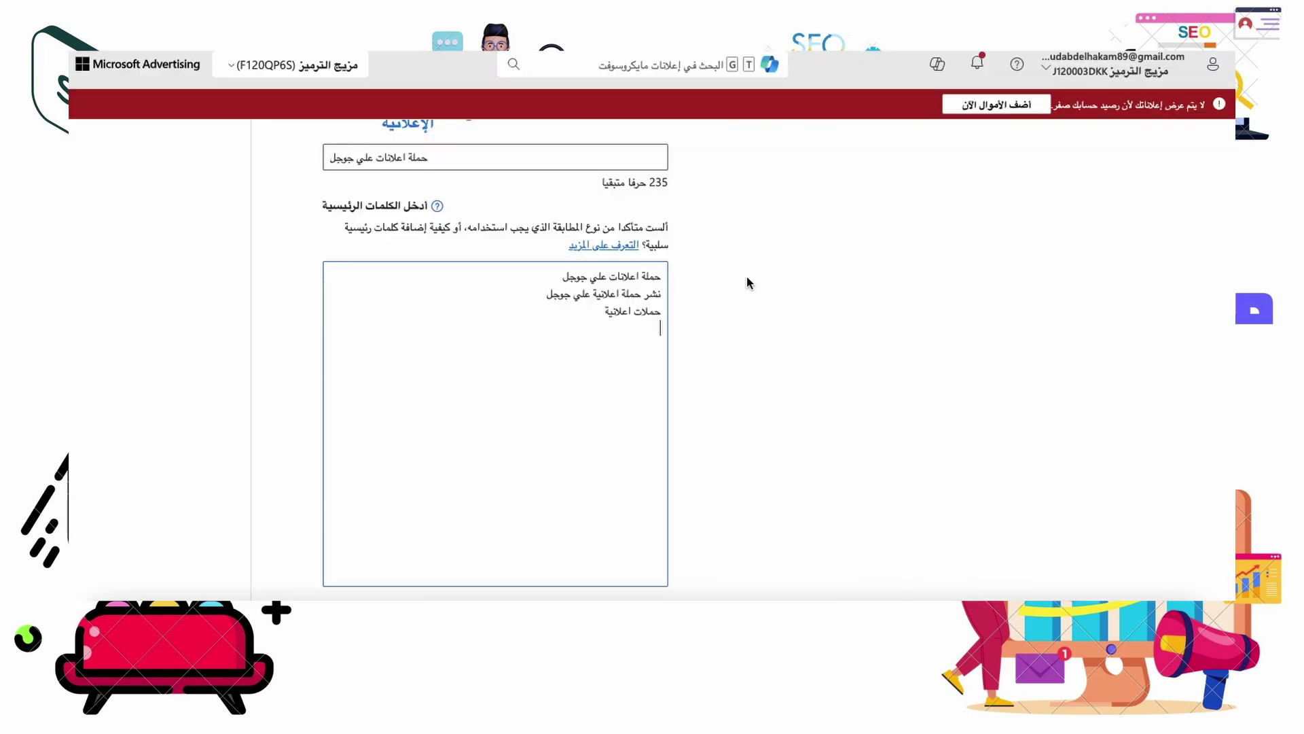
key("ctrl+v")
key("alt+Tab")
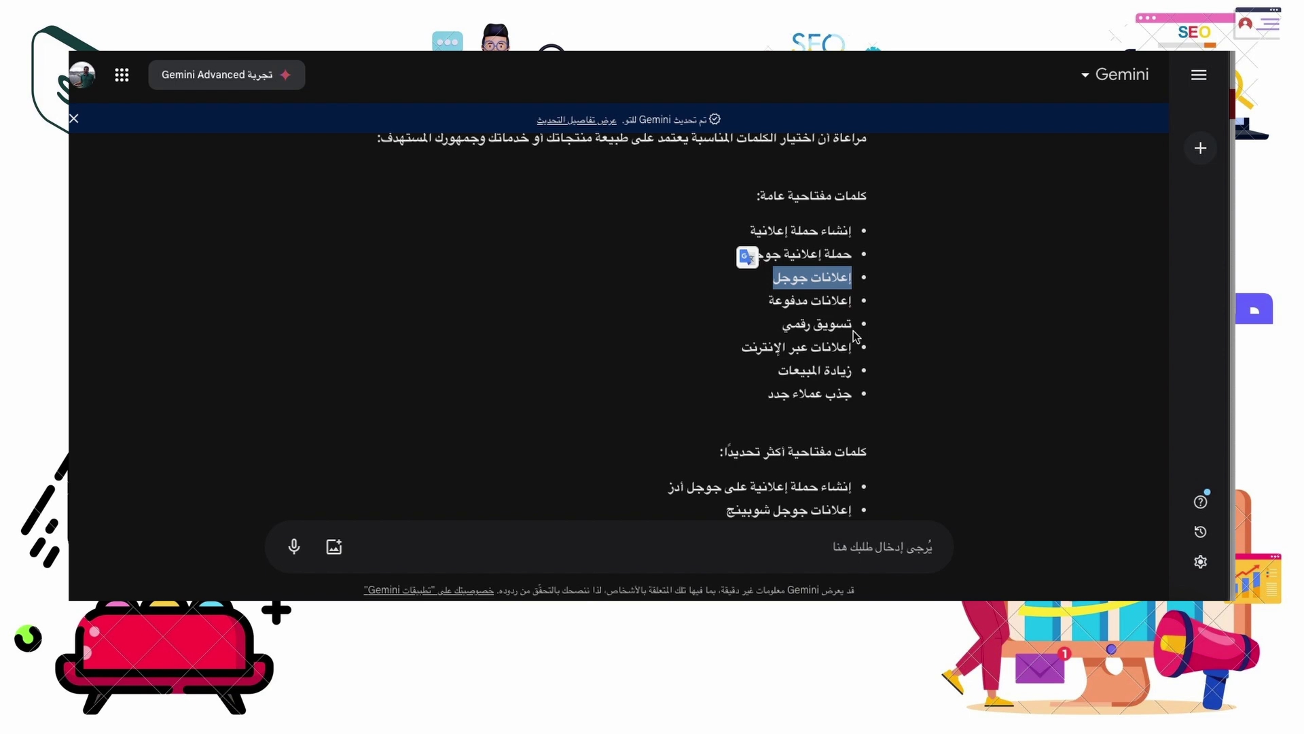
left_click_drag(855, 325, 778, 330)
key("ctrl+c")
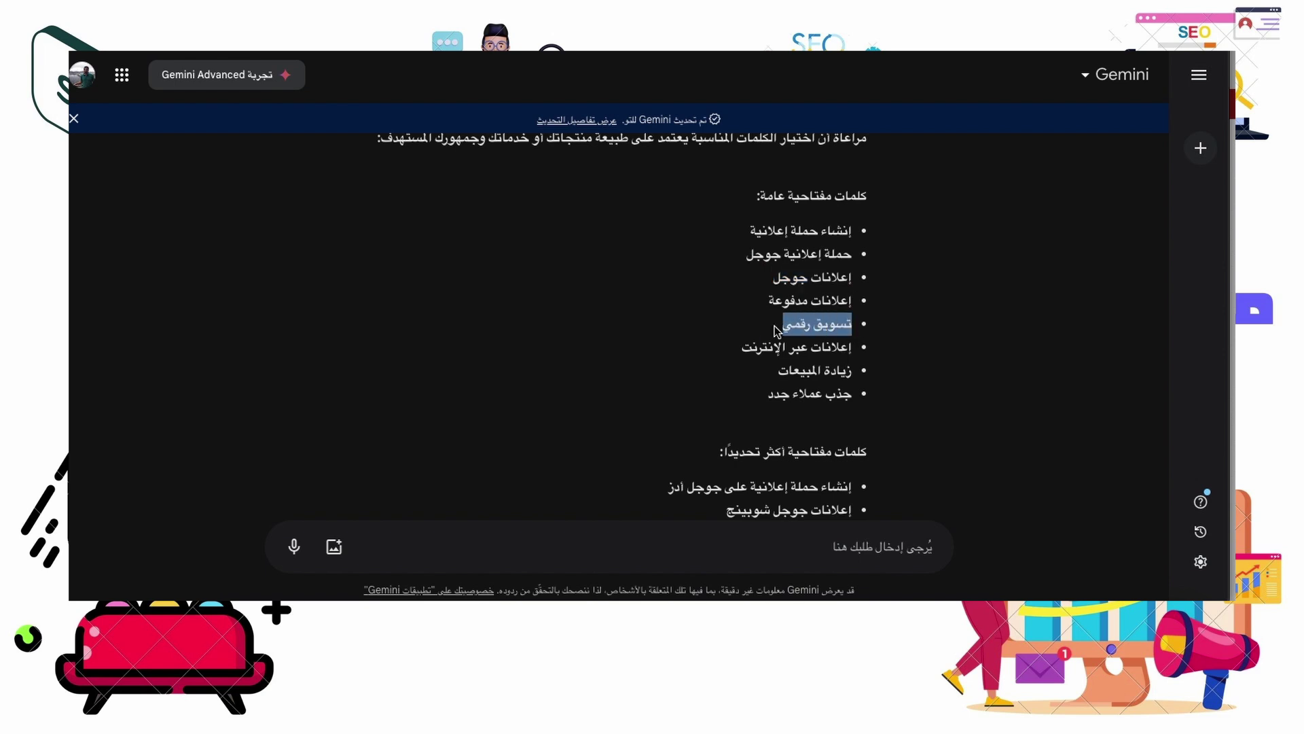
key("alt+Tab")
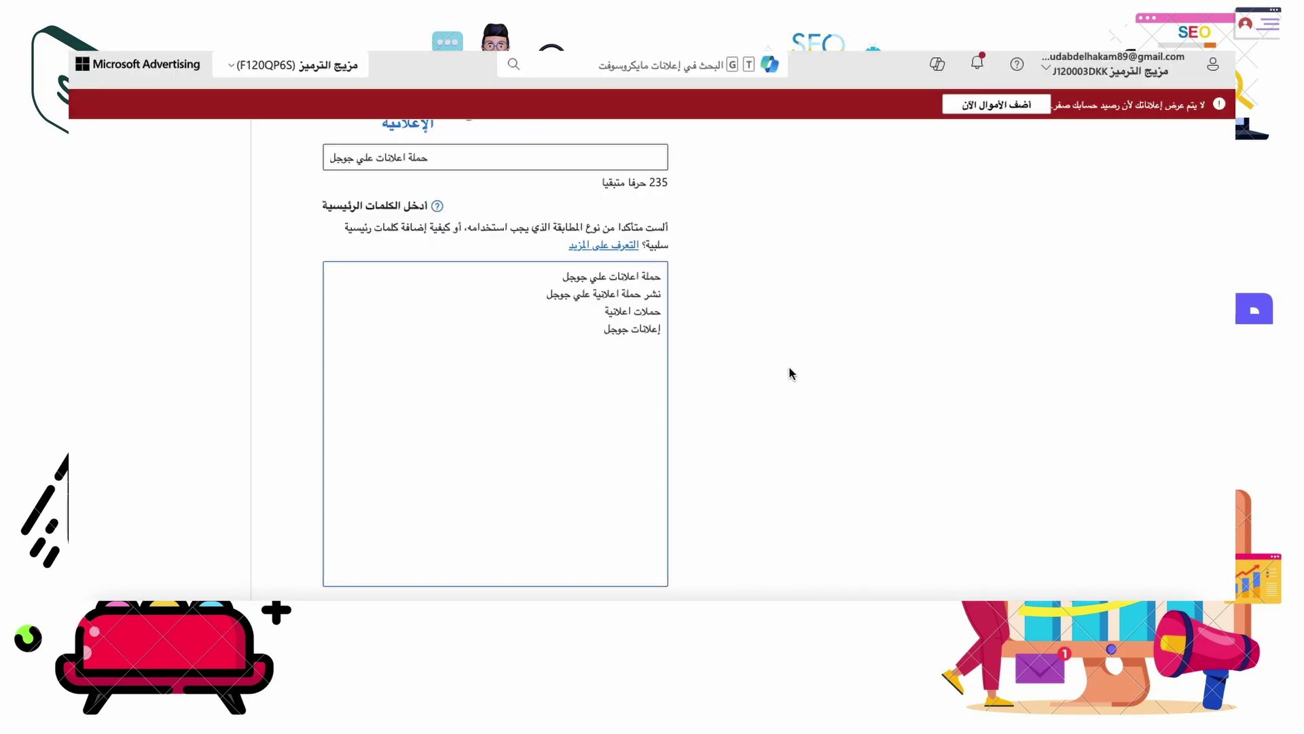
key("ctrl+v")
key("alt+Tab")
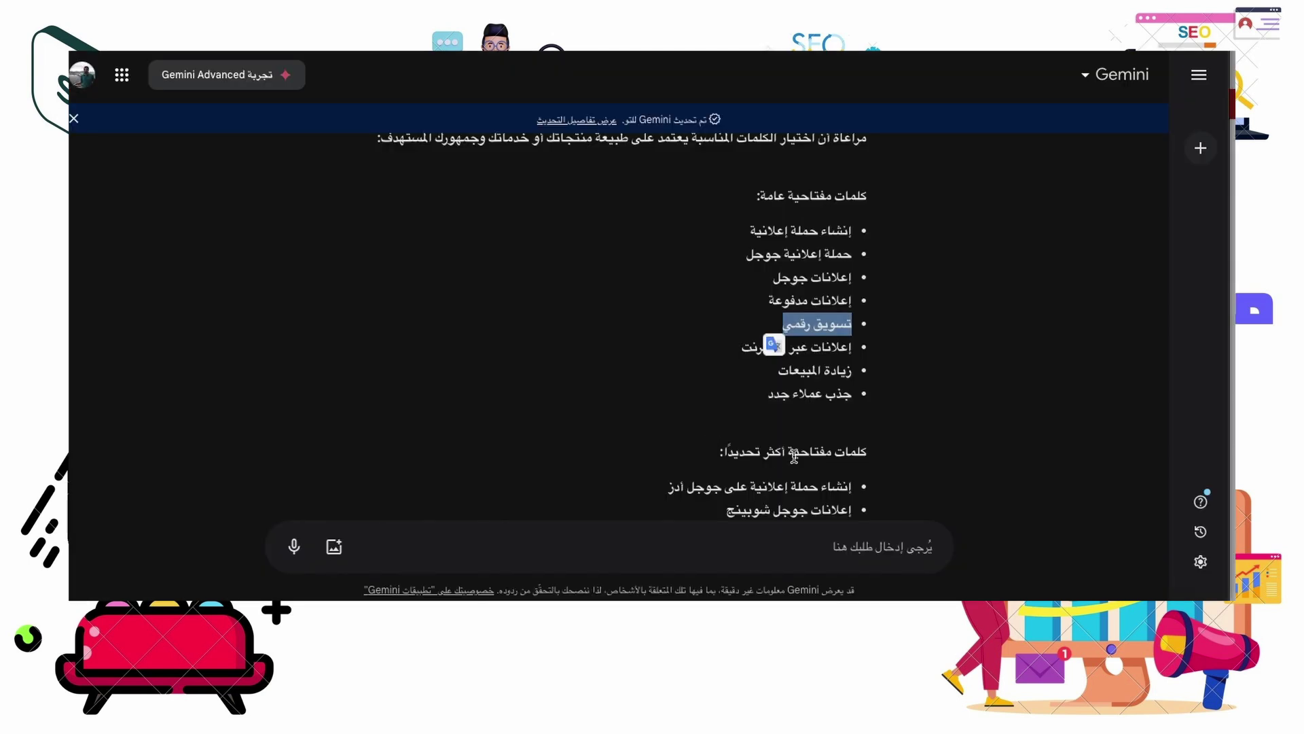
Step: Add the suggested keywords زيادة المبيعات and جذب عملاء جدد on new lines
left_click_drag(851, 373, 767, 380)
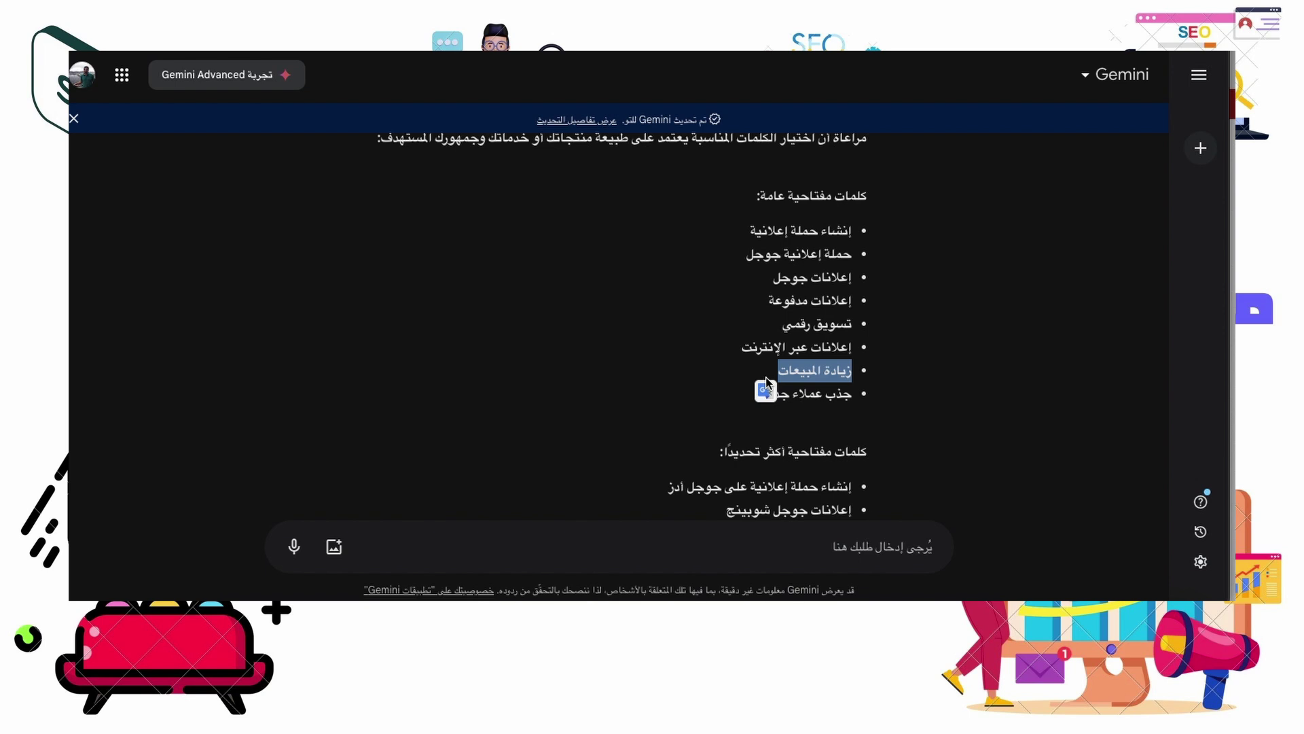
key("alt+Tab")
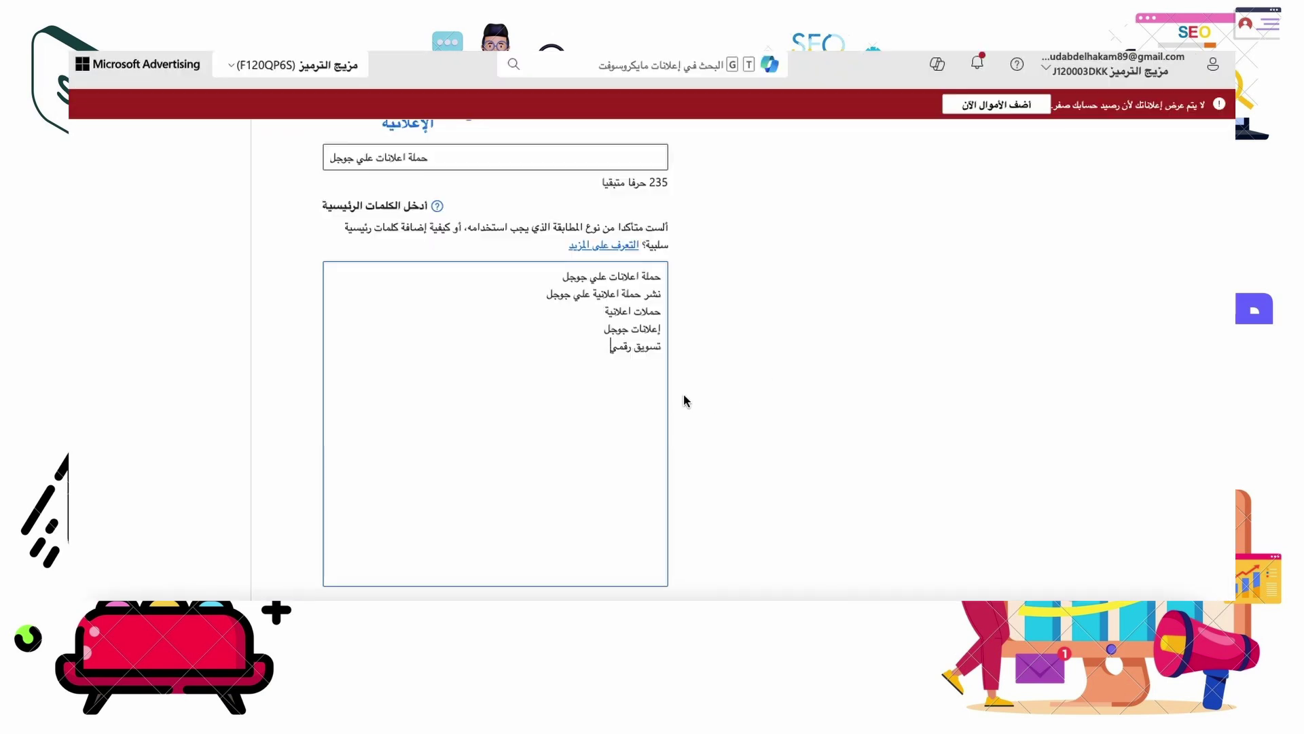
key("Return")
type("زيادة المبيعات")
key("alt+Tab")
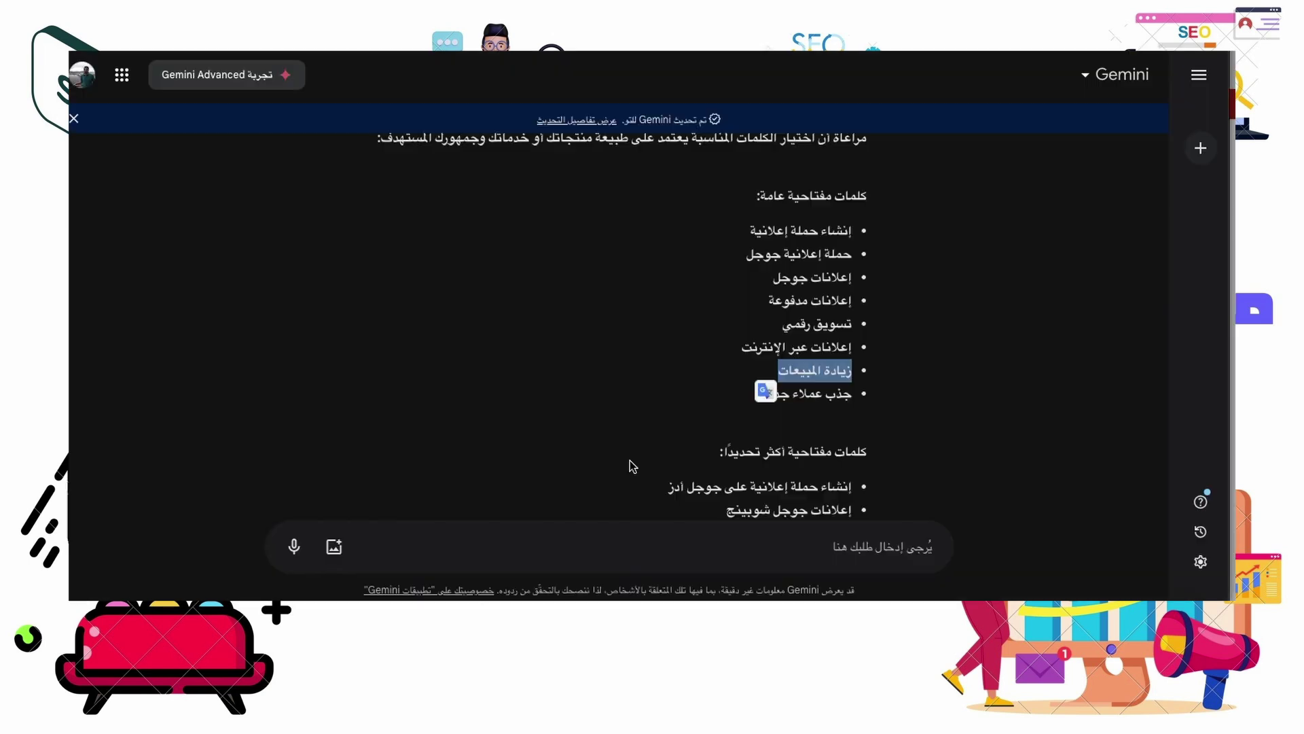
scroll(671, 415, "down", 3)
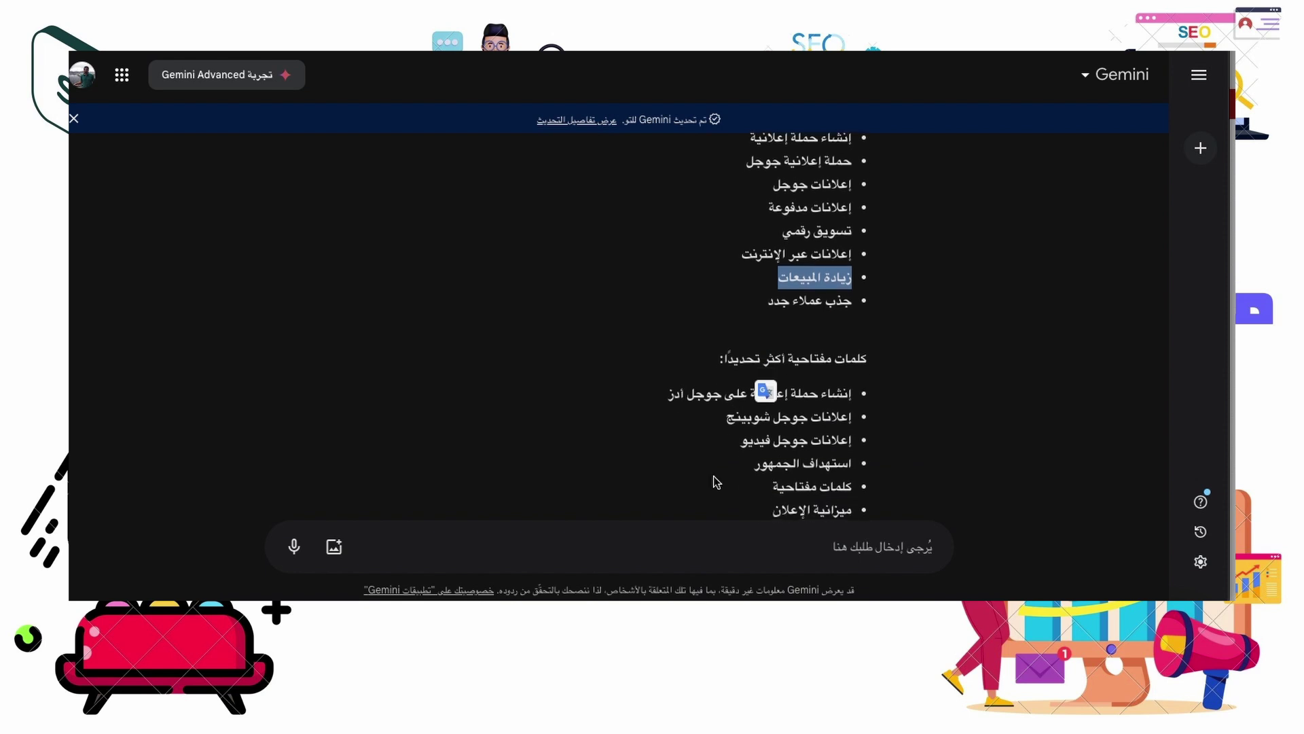
left_click(597, 442)
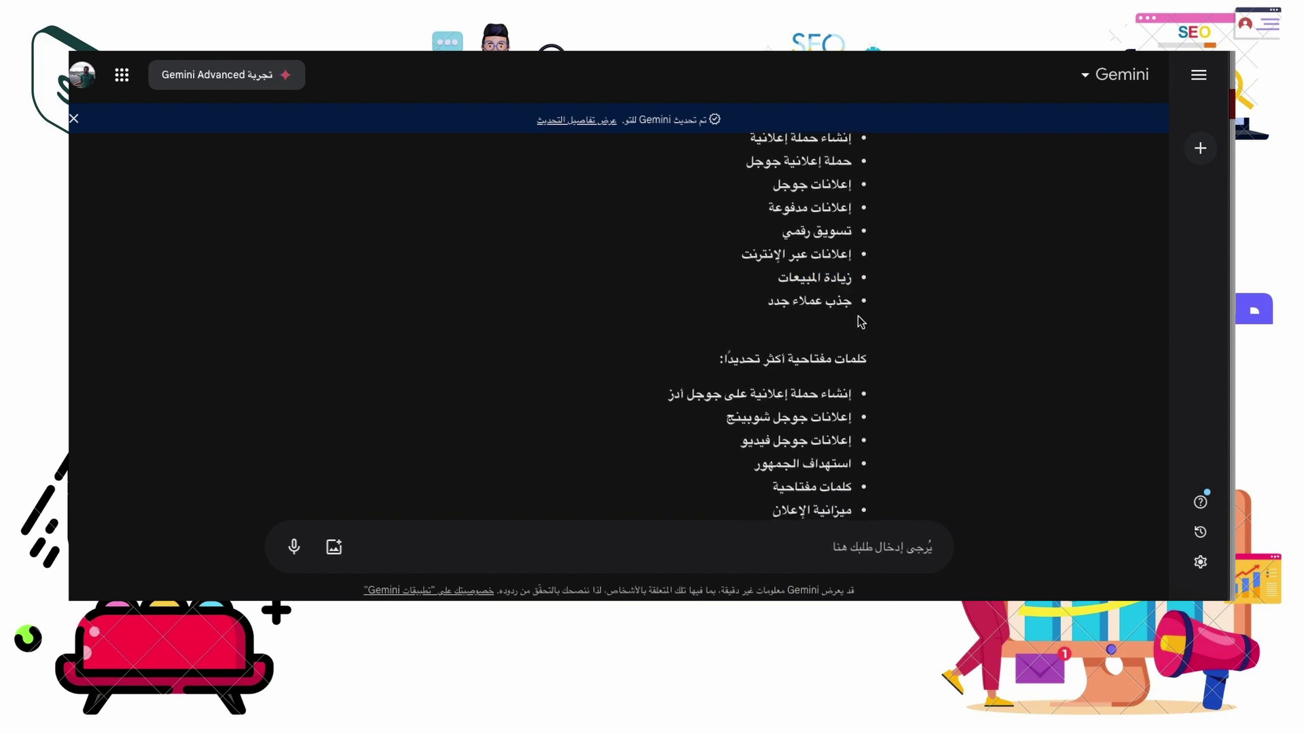
left_click_drag(855, 302, 763, 305)
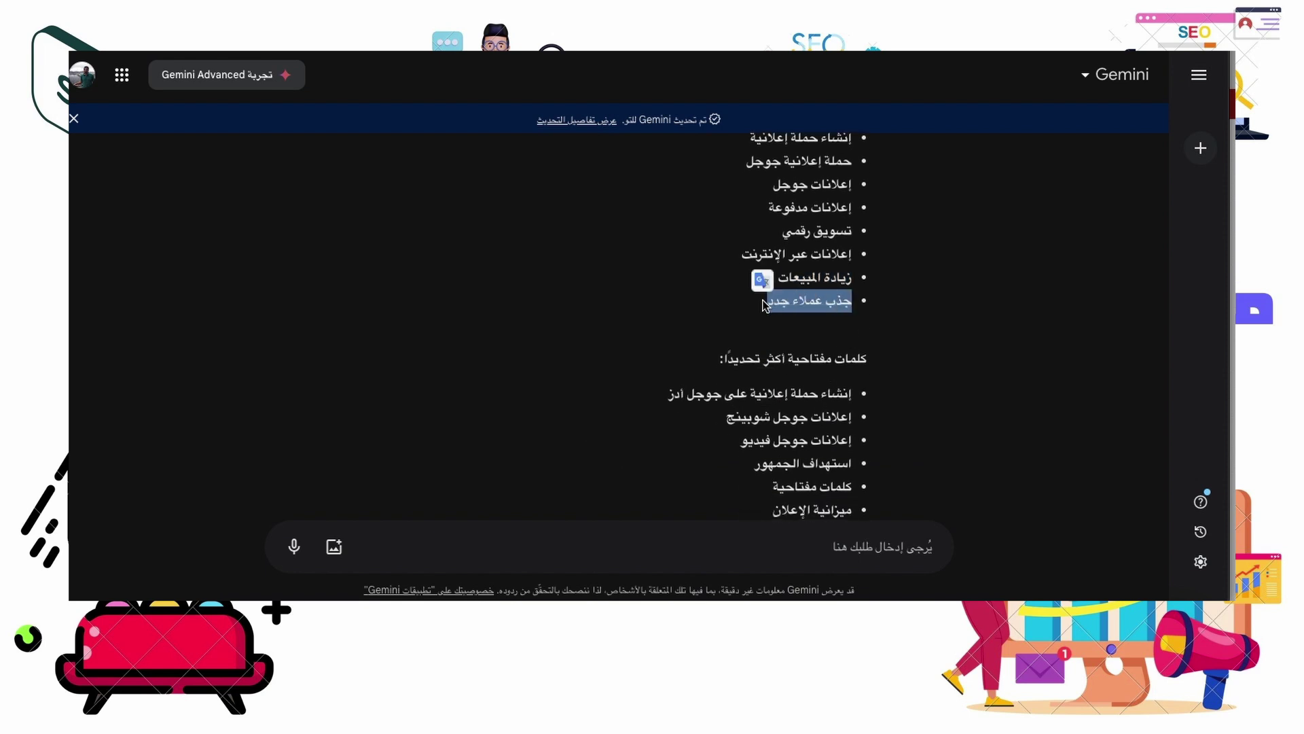
key("ctrl+c")
key("alt+Tab")
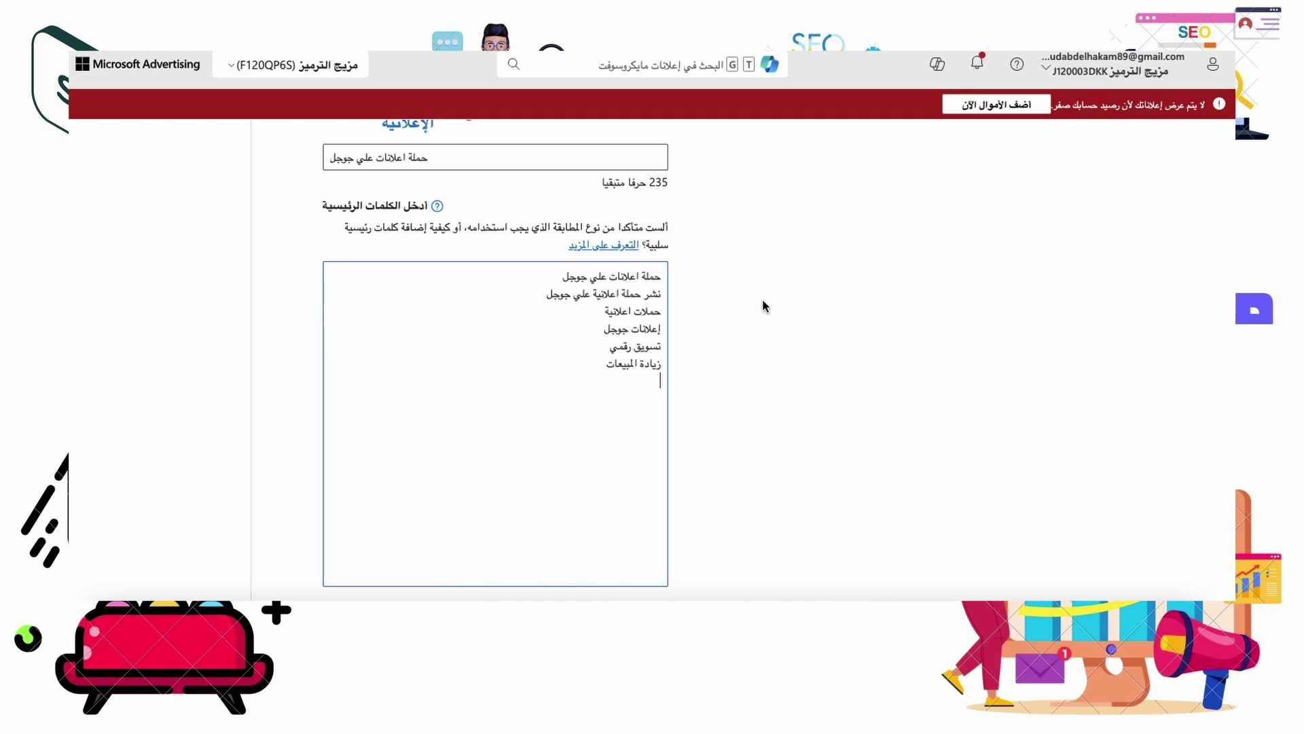
key("ctrl+v")
key("alt+Tab")
Step: Paste three more specific Gemini keywords, fixing the last one's spelling and removing فيديو
scroll(812, 402, "down", 2)
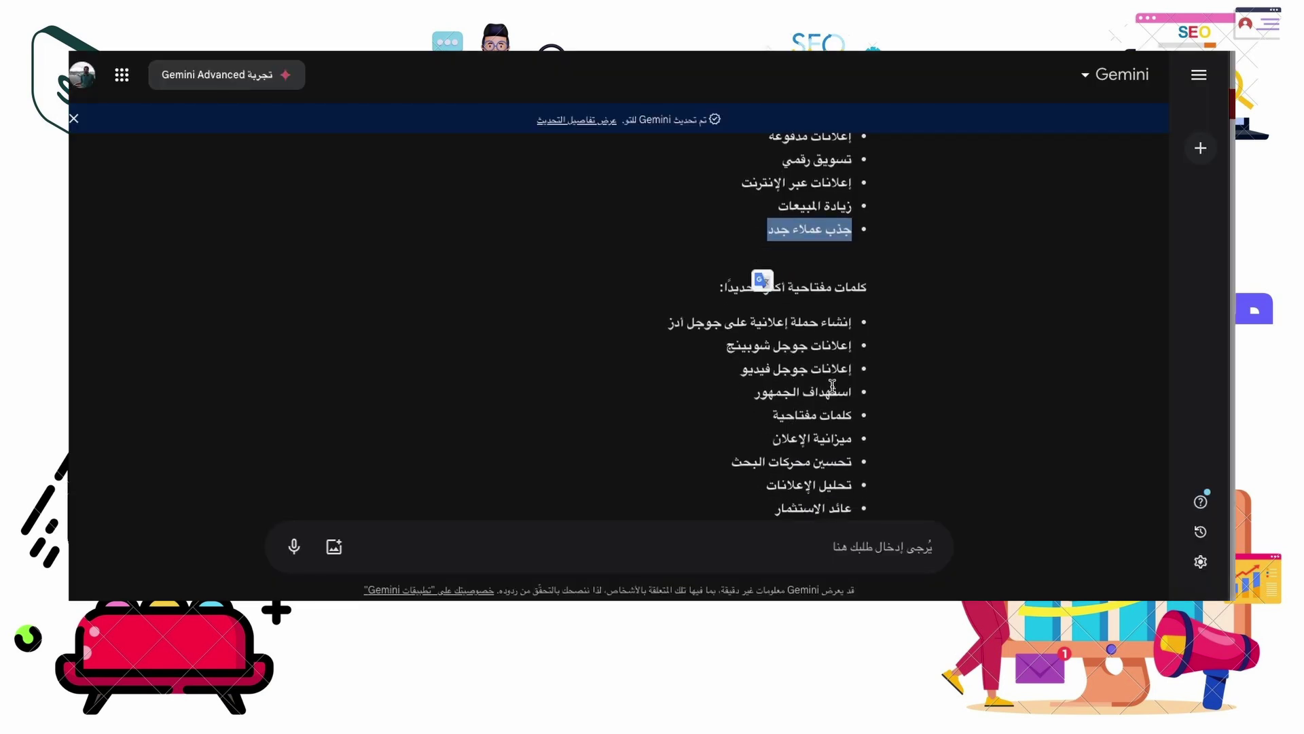
mouse_move(857, 326)
left_mouse_down()
mouse_move(839, 328)
mouse_move(809, 385)
left_mouse_up()
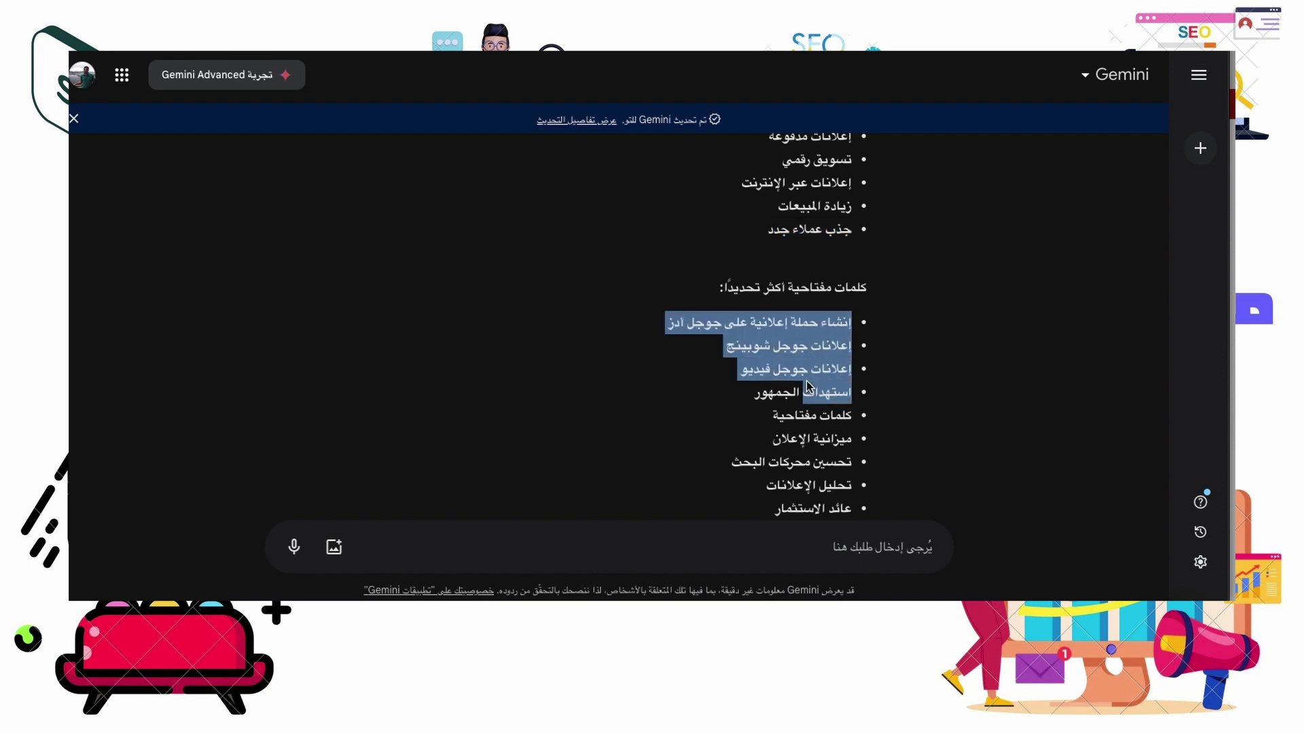
mouse_move(808, 386)
left_mouse_down()
mouse_move(756, 408)
mouse_move(736, 377)
left_mouse_up()
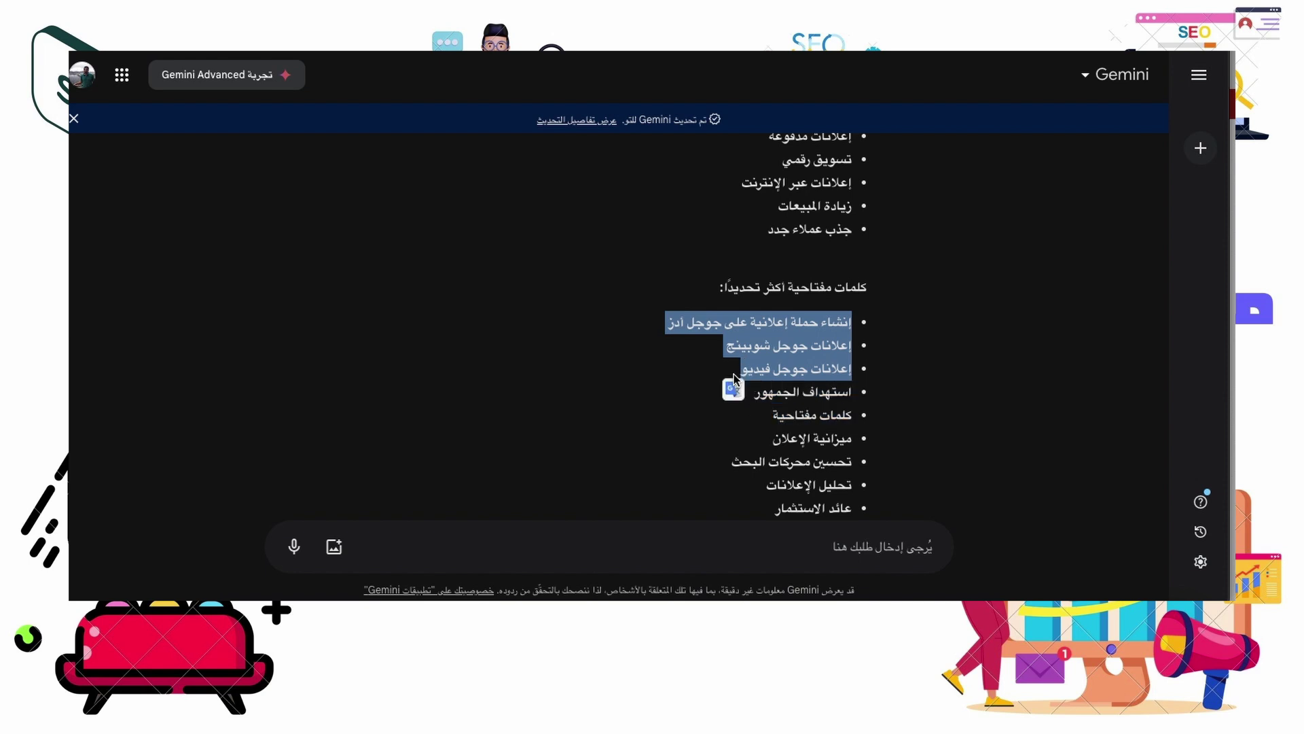
key("alt+Tab")
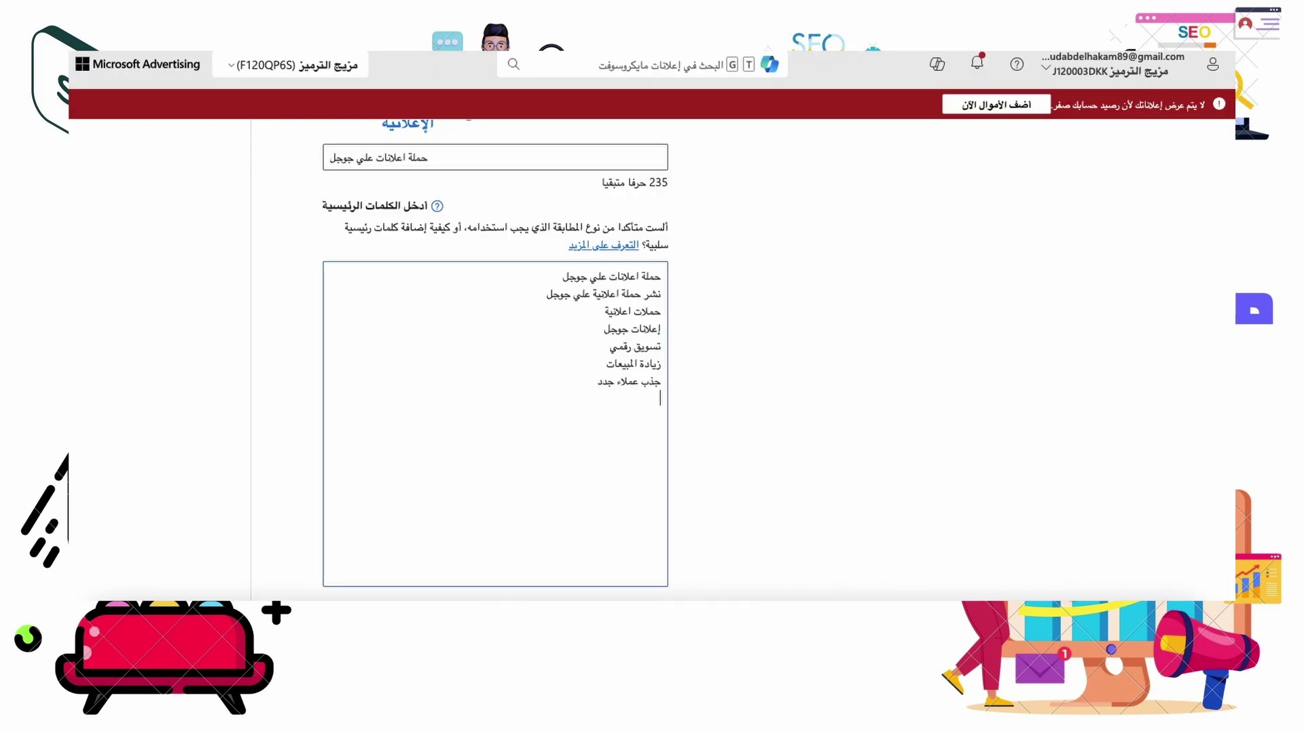
key("ctrl+v")
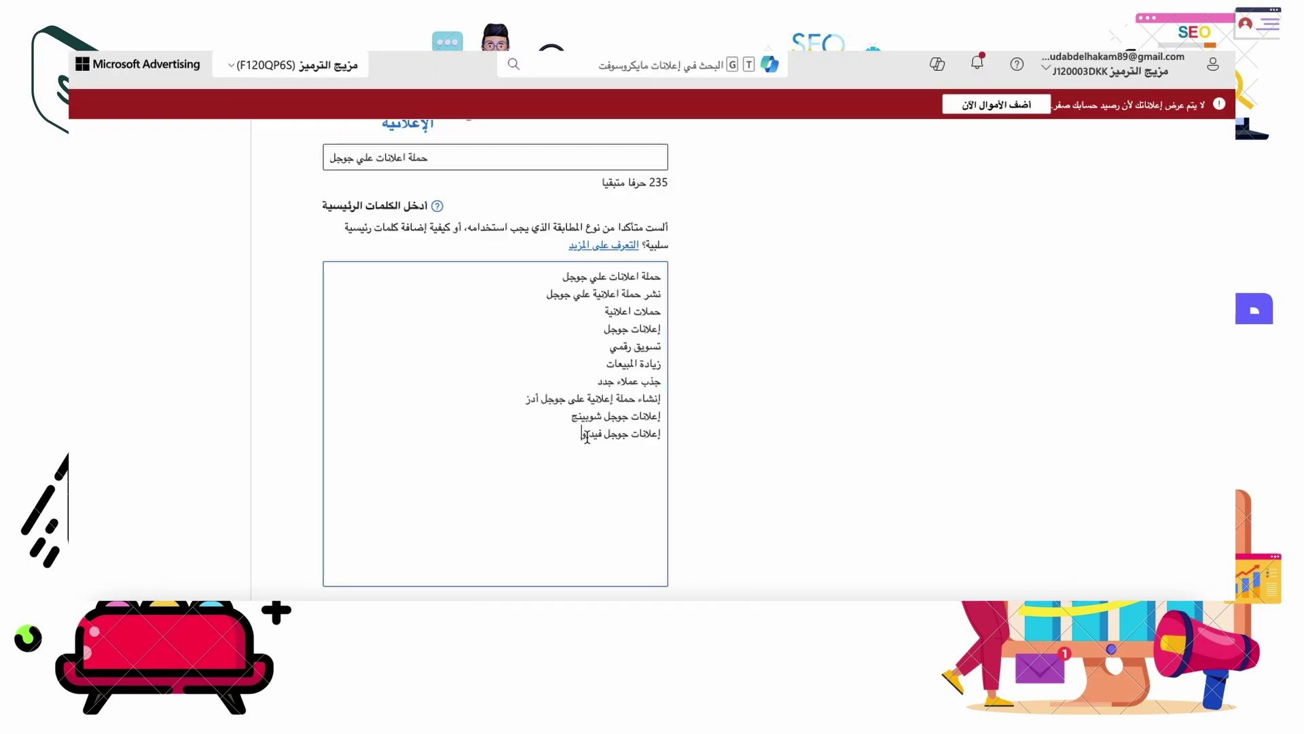
key("BackSpace")
type("يو")
double_click(595, 438)
key("BackSpace")
left_click_drag(608, 438, 655, 436)
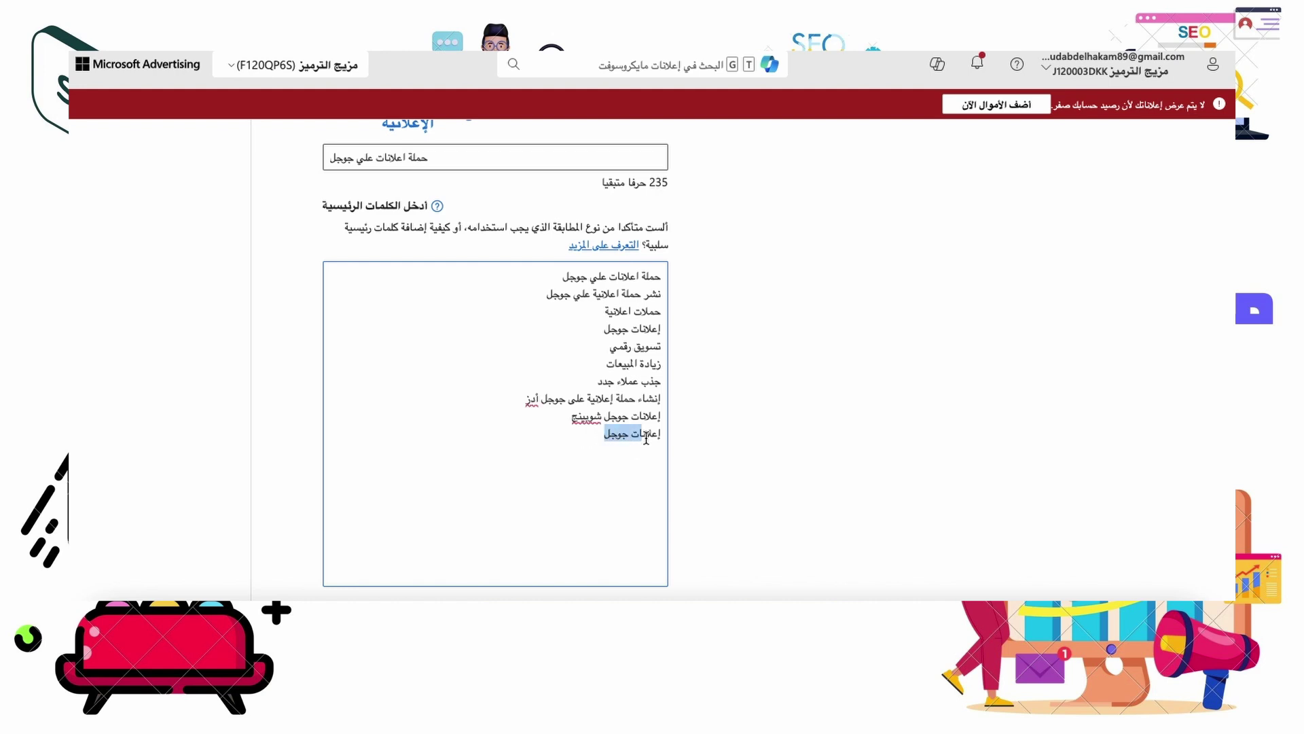
Step: Add the keywords أدز, حملة and جوجل تسويق to the list
left_click(596, 424)
type("أ")
type("د")
type("ز")
key("Return")
type("حم")
type("لة")
key("Return")
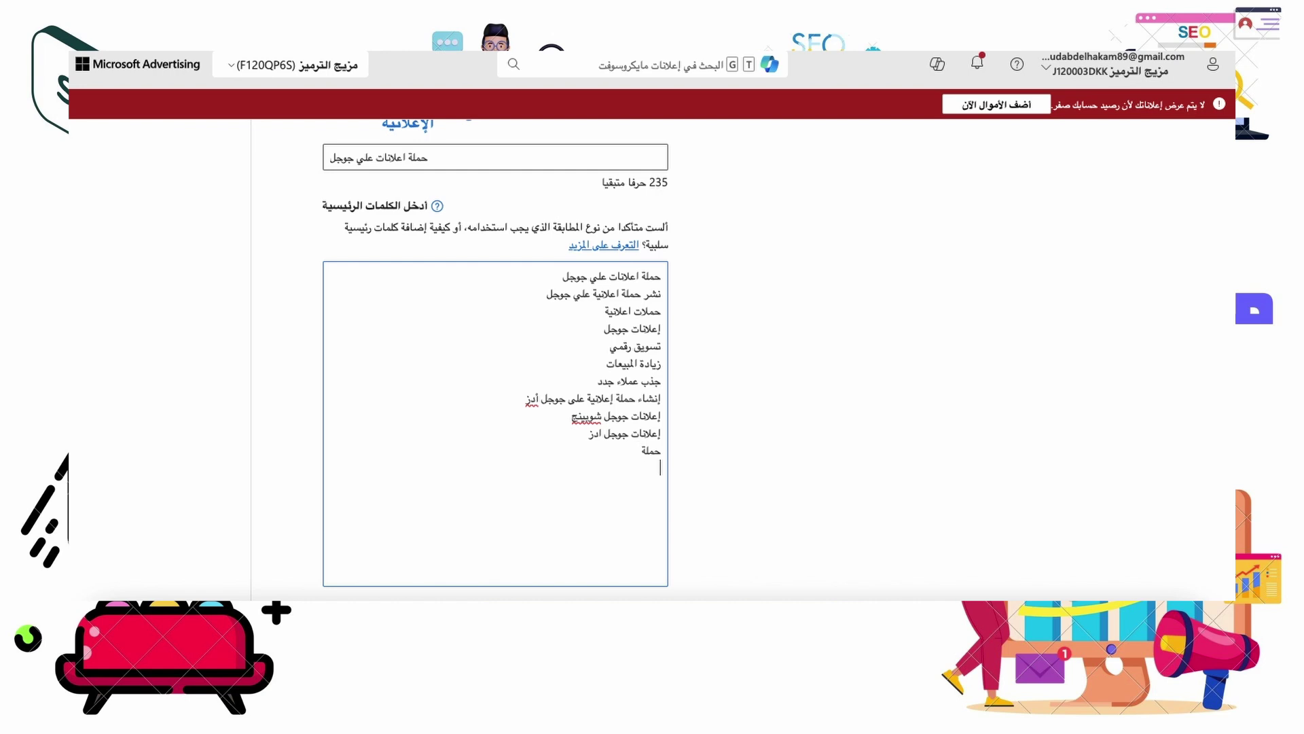
type("جوج")
type("ل ")
type("تسو")
type("يق")
scroll(658, 431, "down", 4)
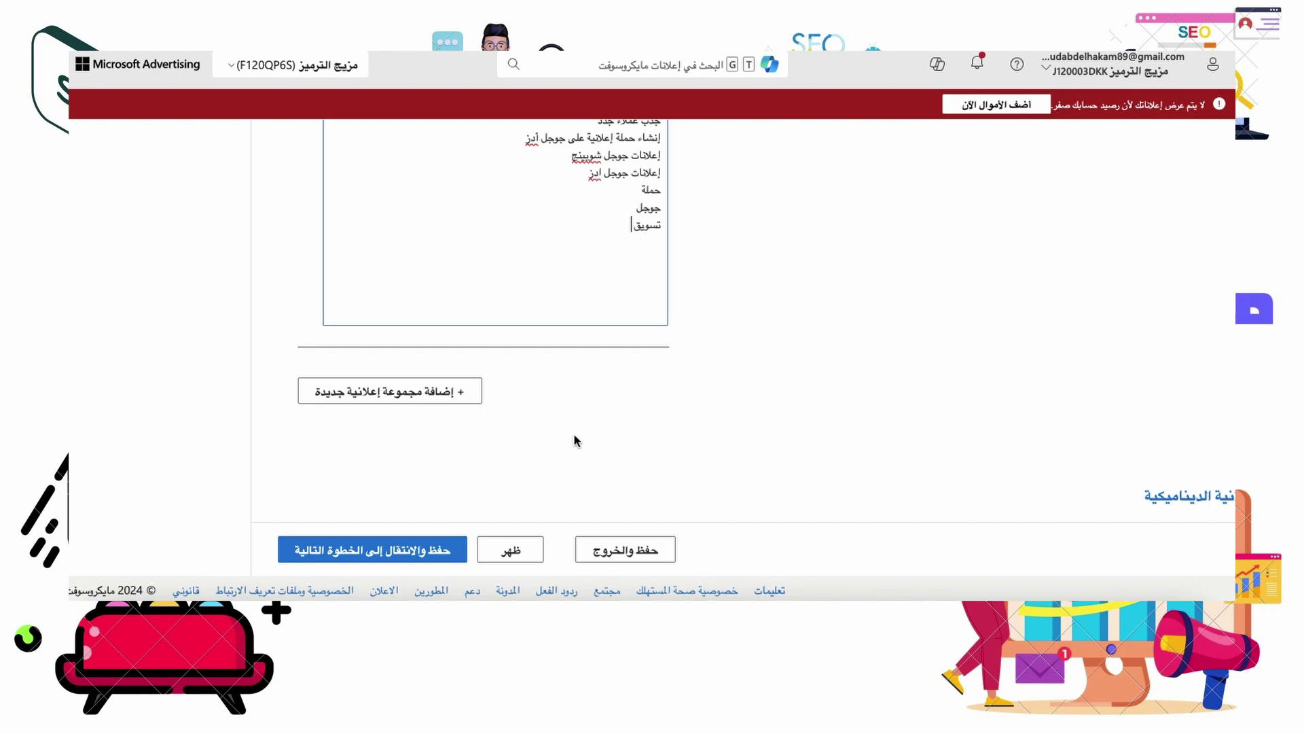
Step: Save the ad groups and move down to the sitelink extensions section
left_click(371, 557)
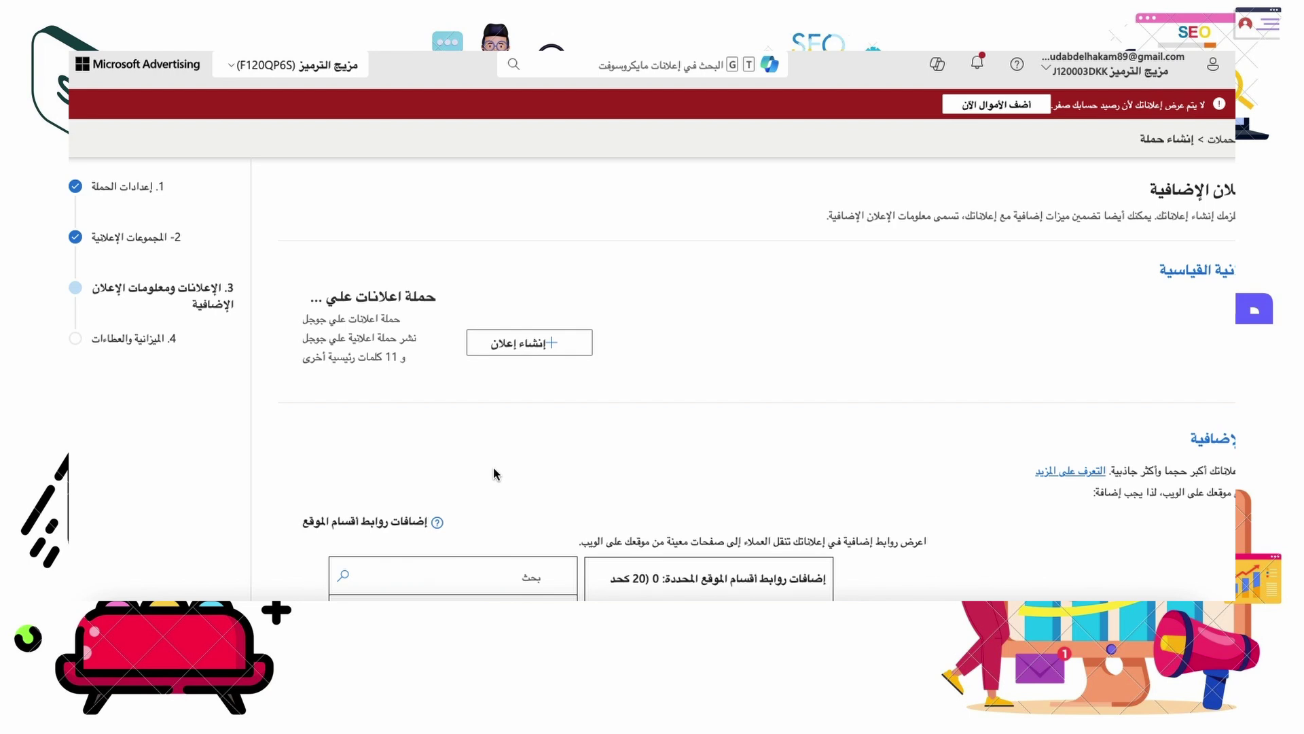
scroll(556, 456, "down", 4)
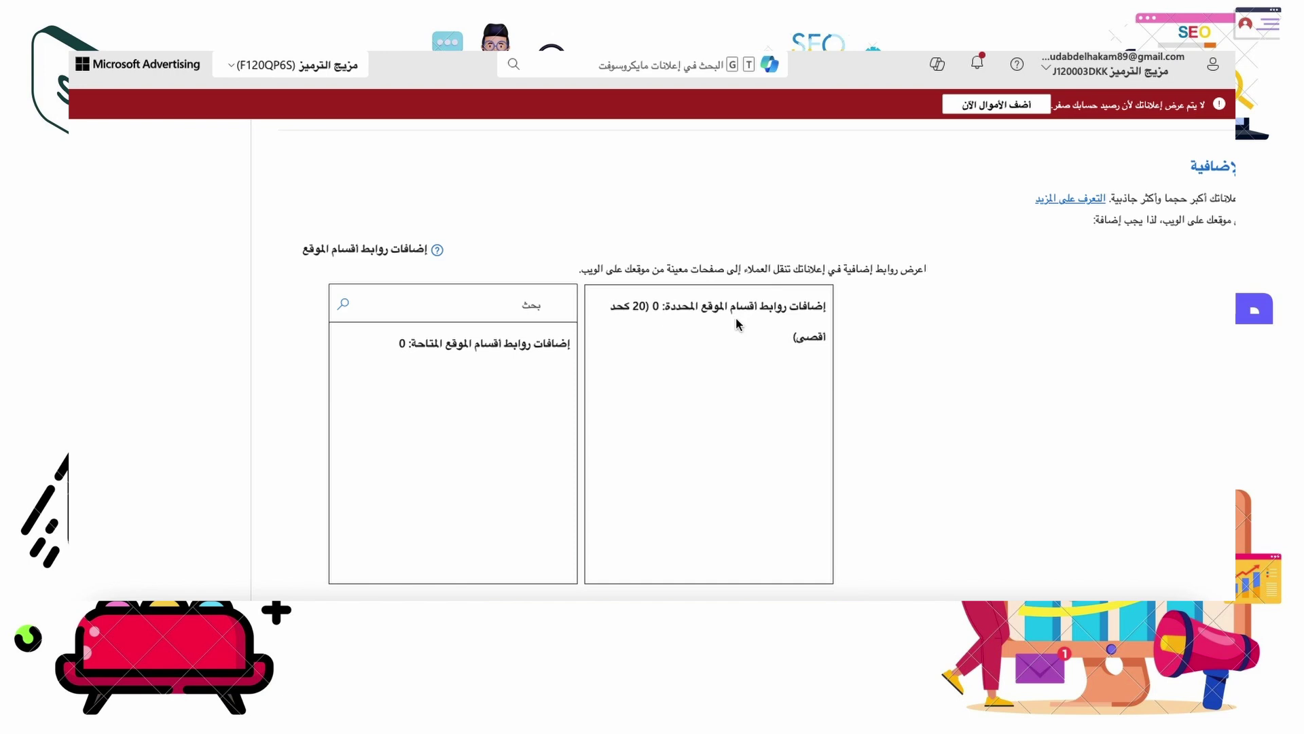
scroll(746, 359, "down", 1)
scroll(746, 358, "down", 1)
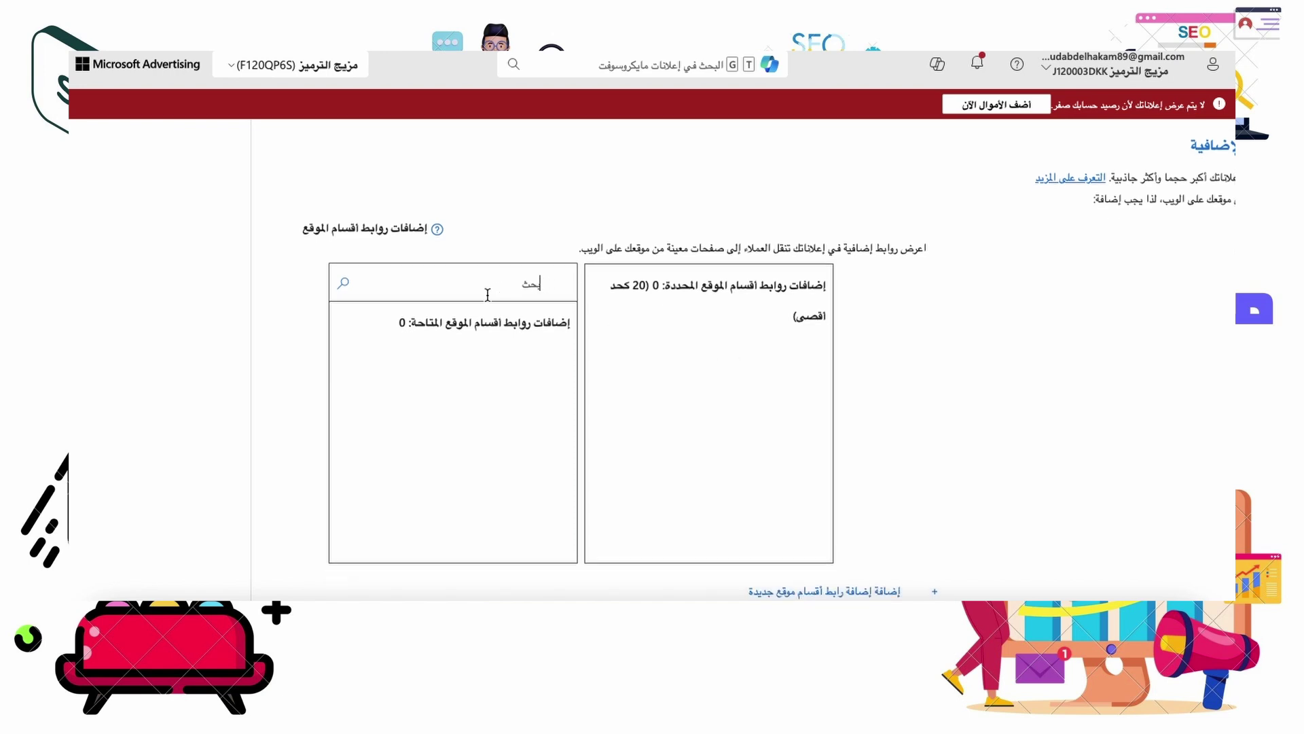
Step: Search existing sitelinks for the website address, then for بحث and تسوق
key("alt+Tab")
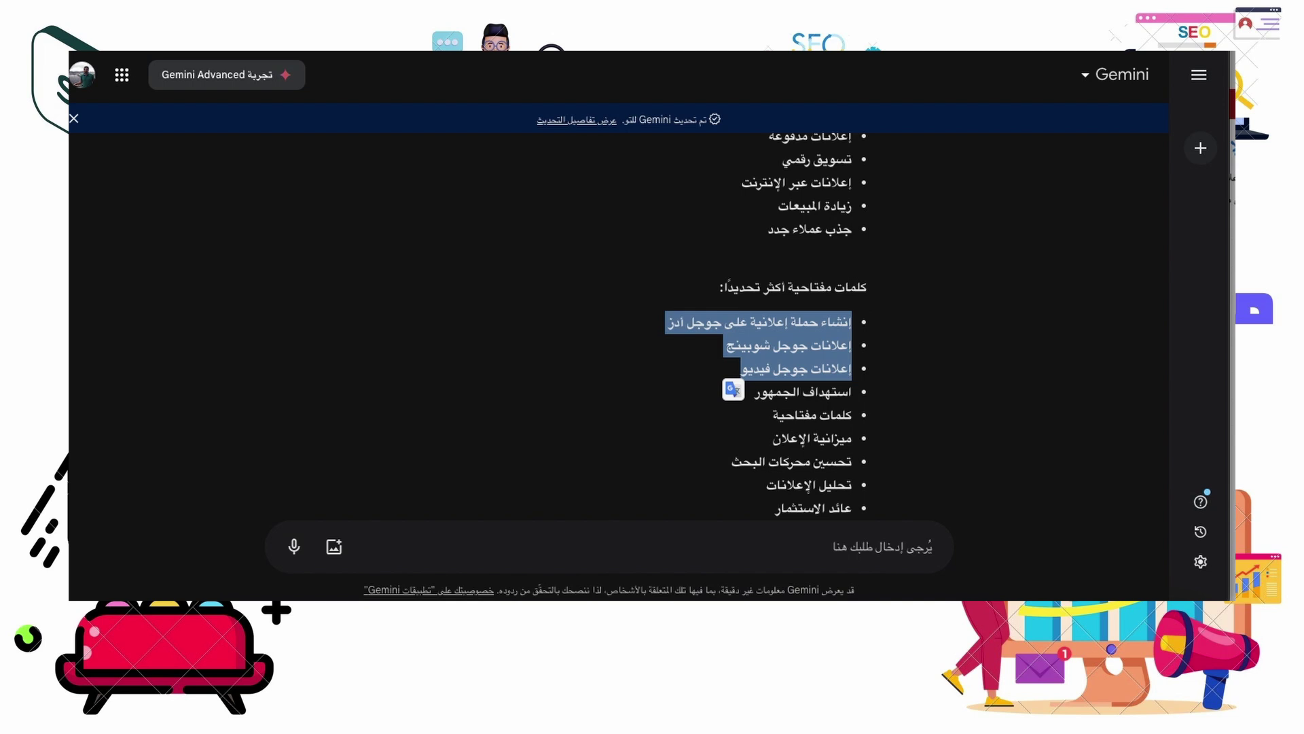
key("alt+Tab")
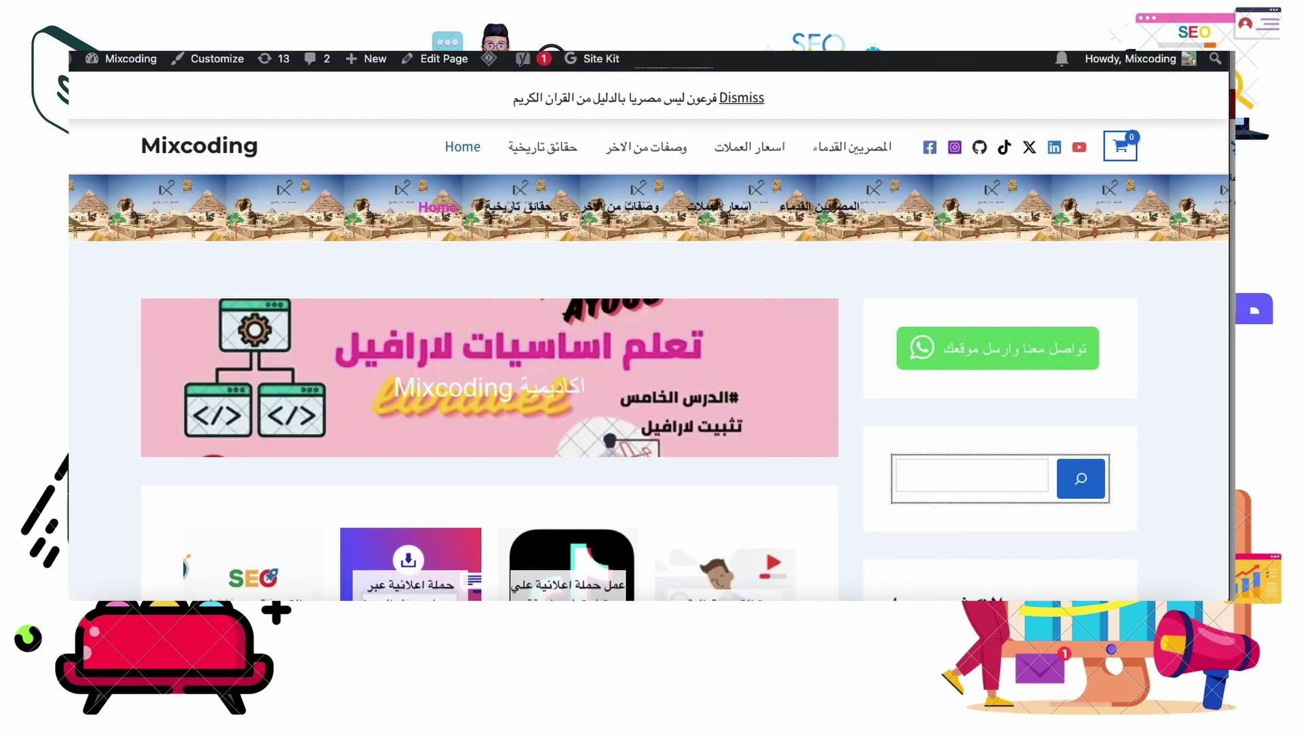
key("alt+Tab")
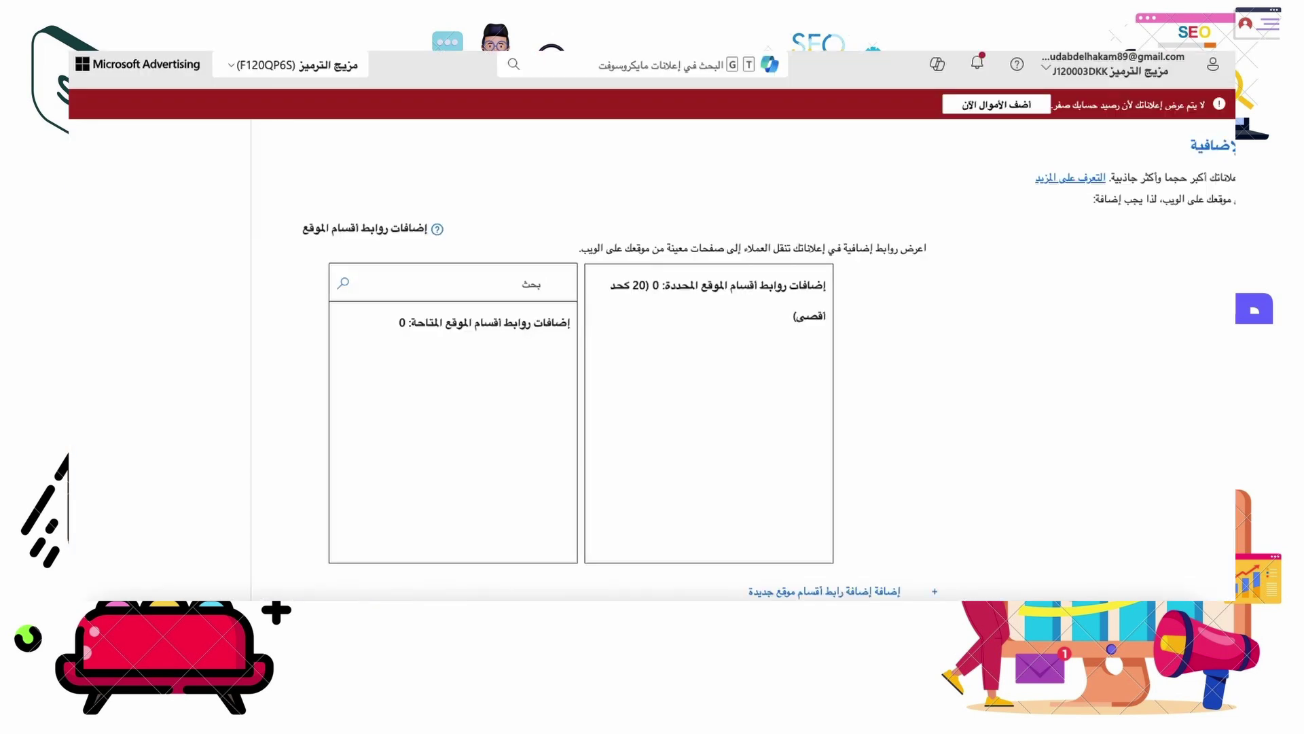
type("https://khatwaaziza.online/")
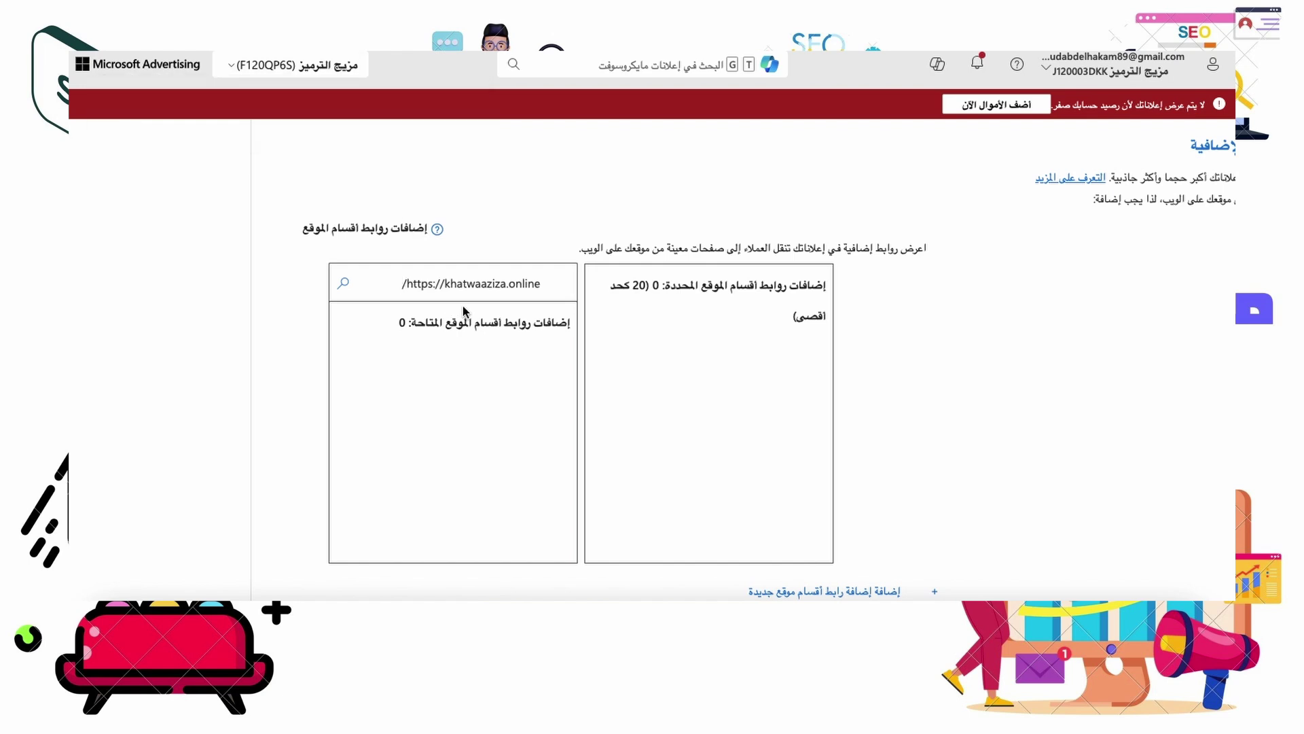
left_click(344, 283)
triple_click(511, 283)
type("بحث")
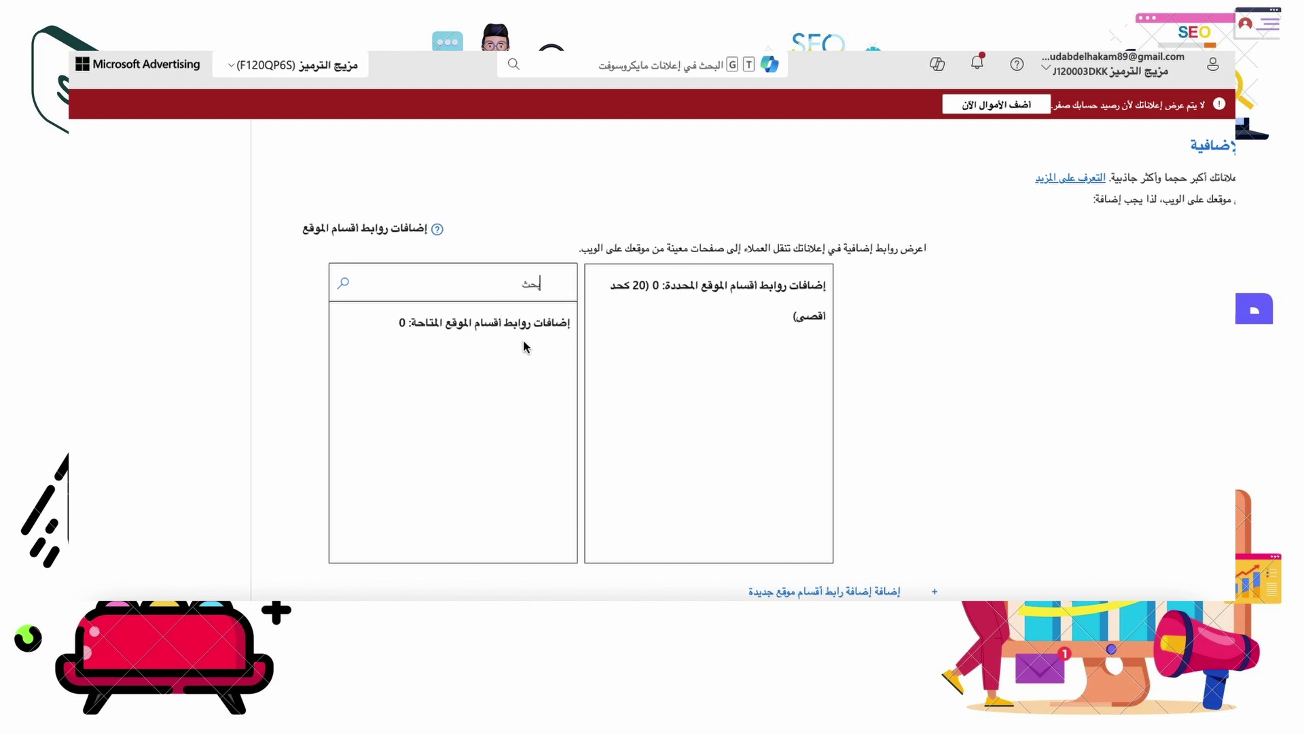
scroll(554, 431, "down", 1)
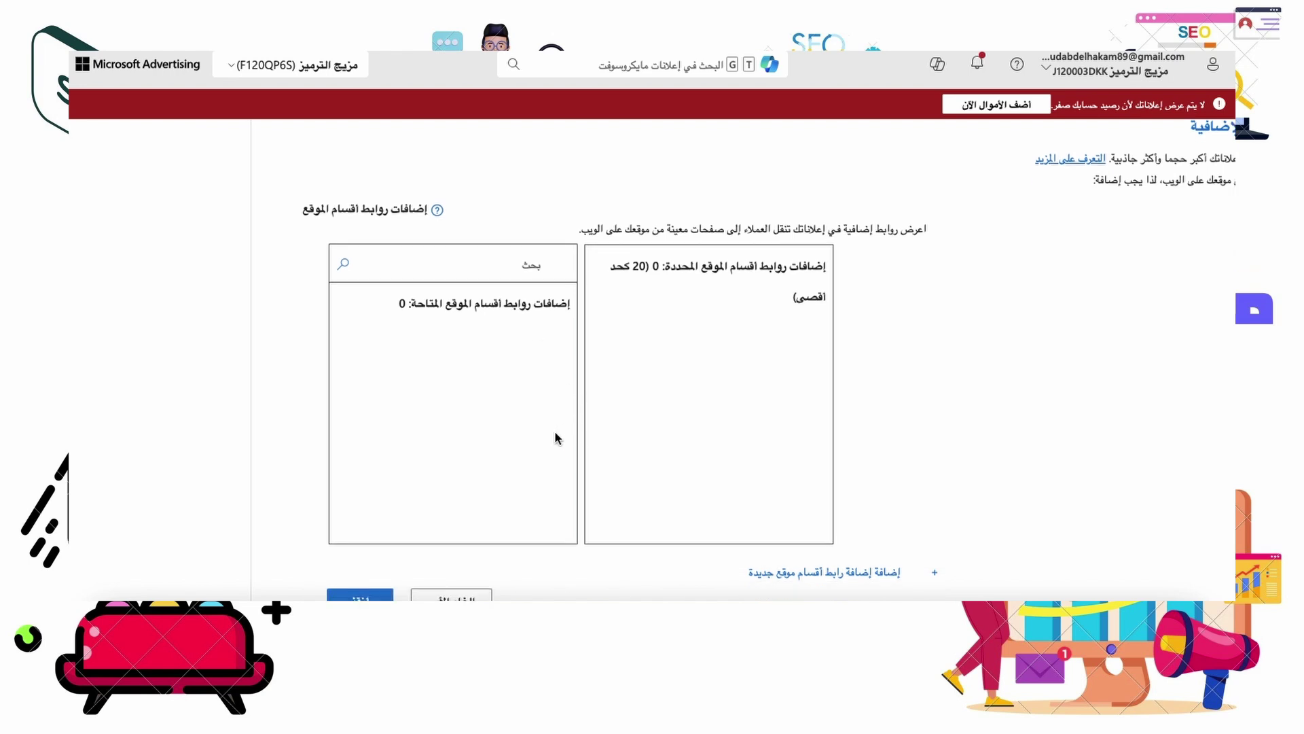
type("تسو")
type("ق")
scroll(507, 393, "down", 1)
scroll(508, 393, "up", 1)
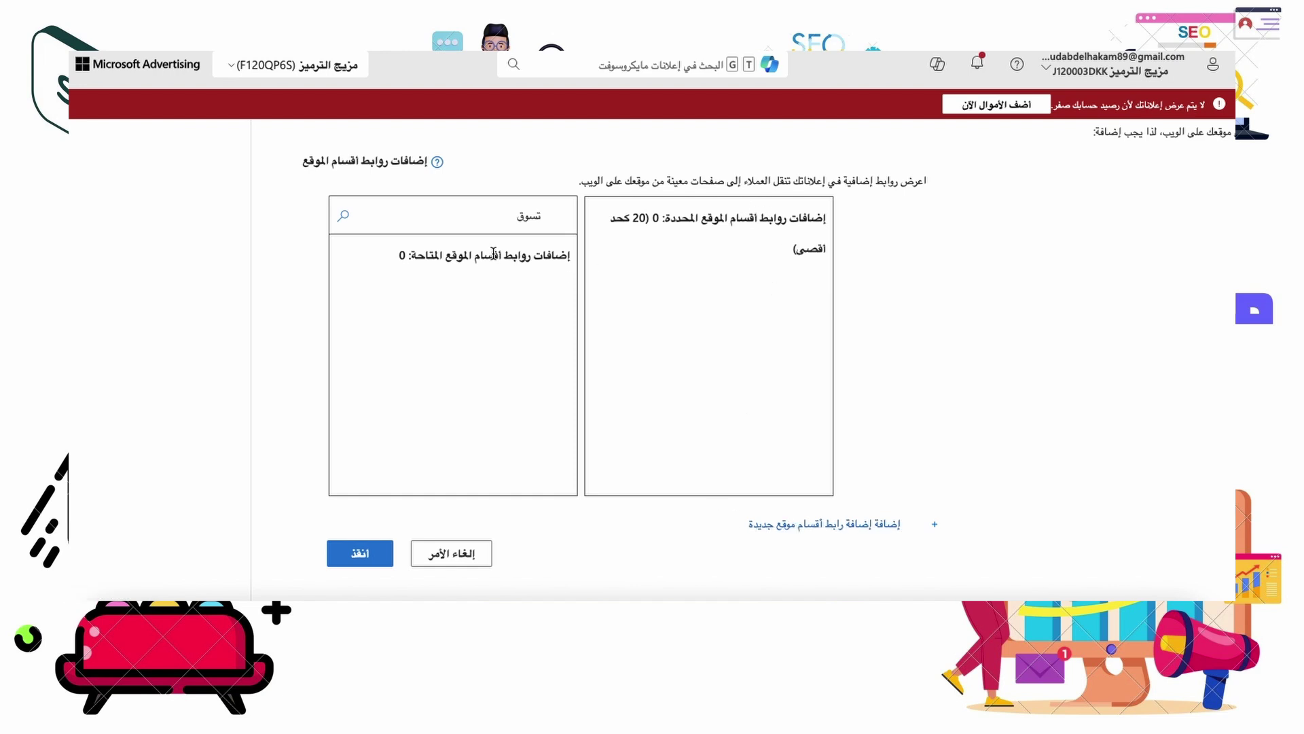
key("BackSpace")
key("BackSpace")
Step: Create a new sitelink with link text تواصل معانا and two description lines
left_click(802, 525)
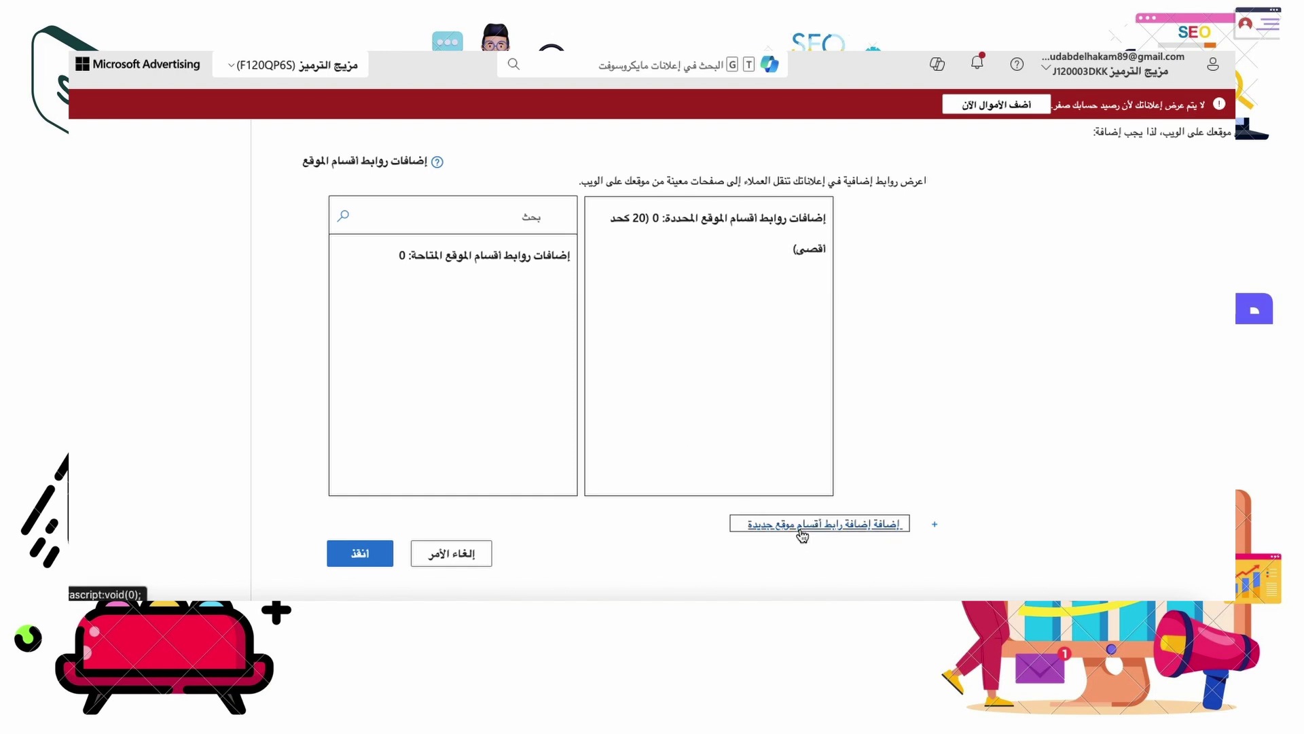
left_click(1006, 206)
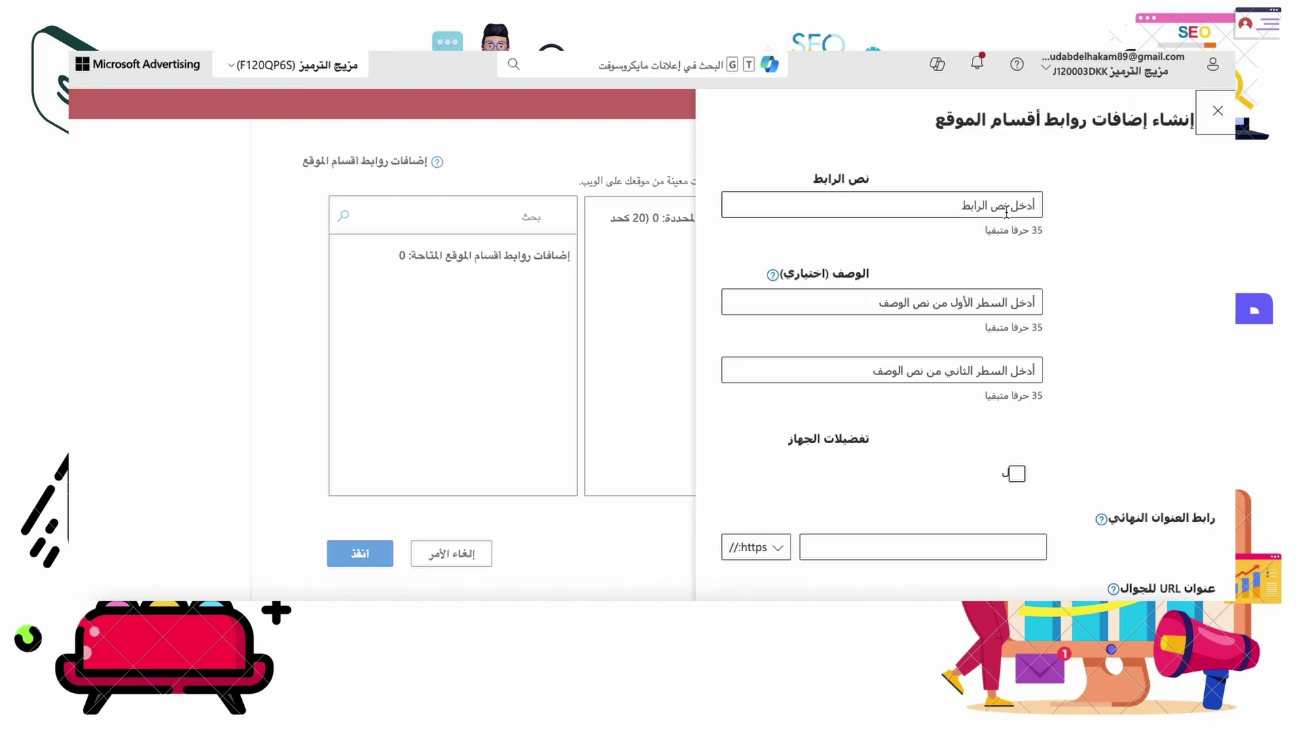
type("https://khatwaaziza.online/")
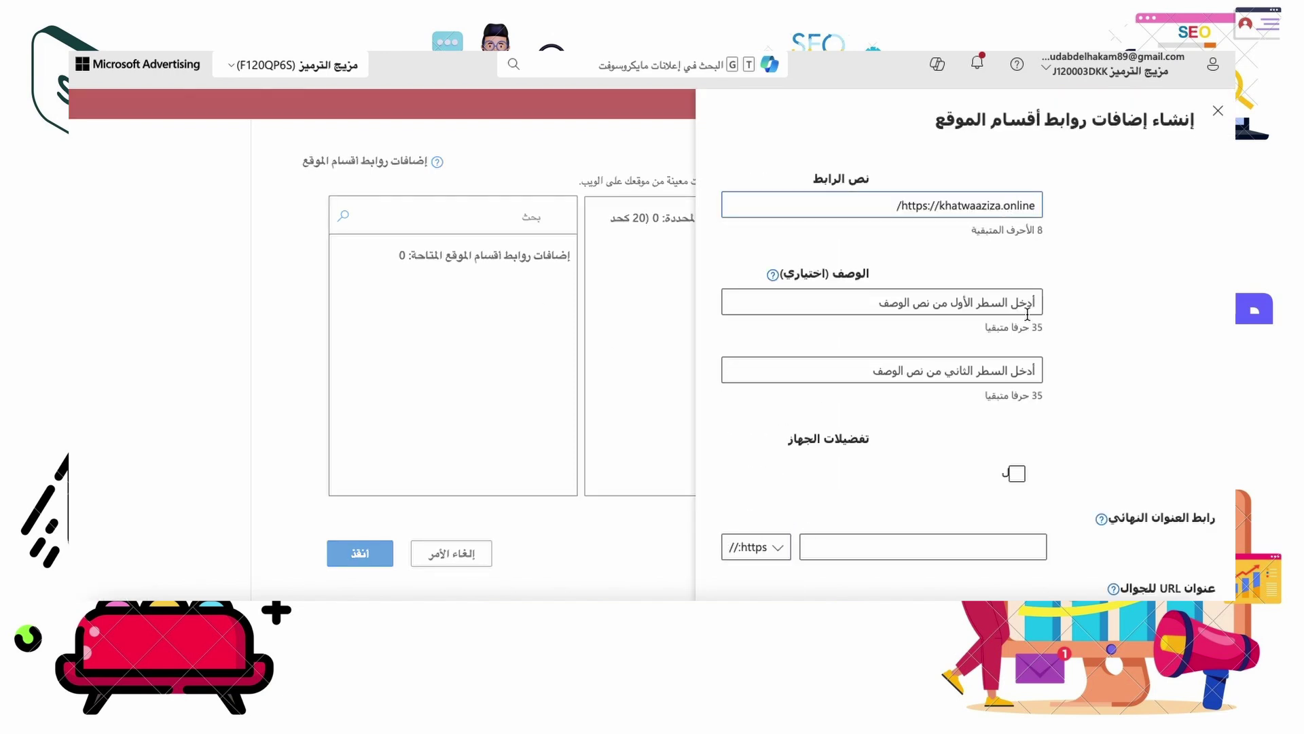
left_click(1008, 302)
left_click(960, 206)
key("ctrl+a")
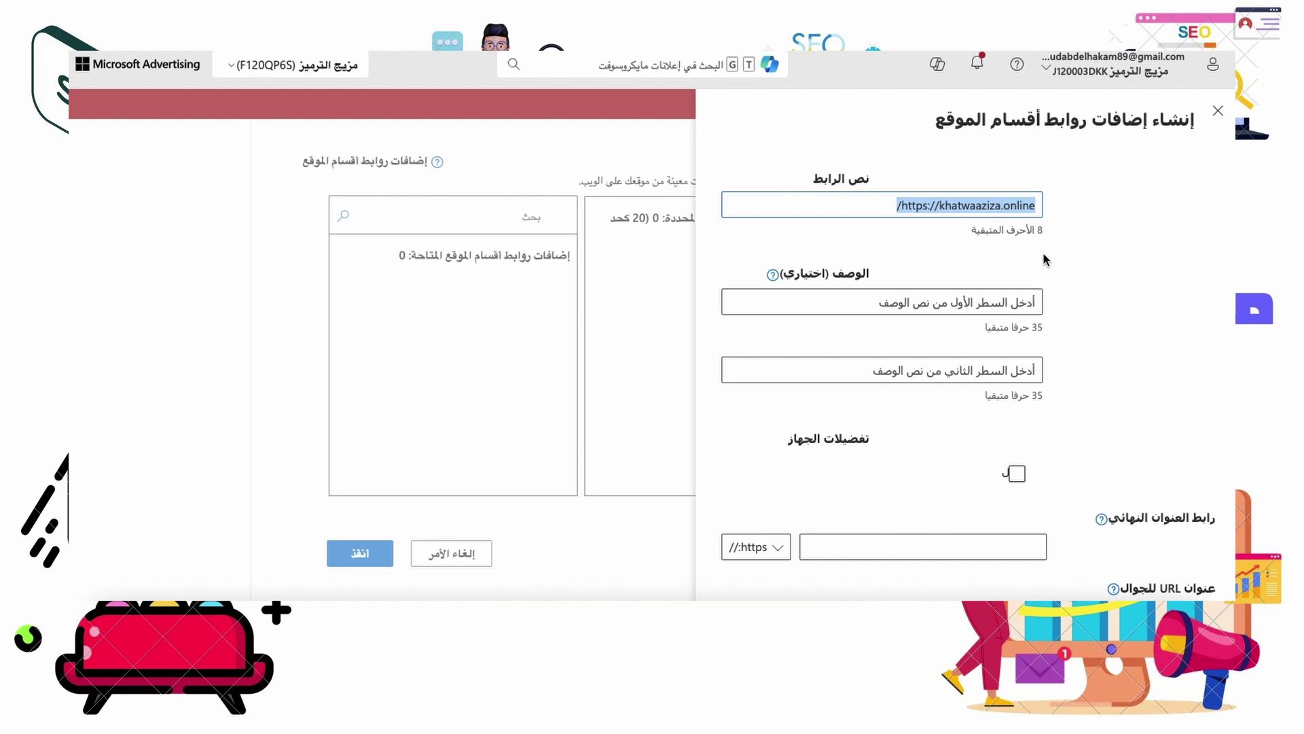
key("BackSpace")
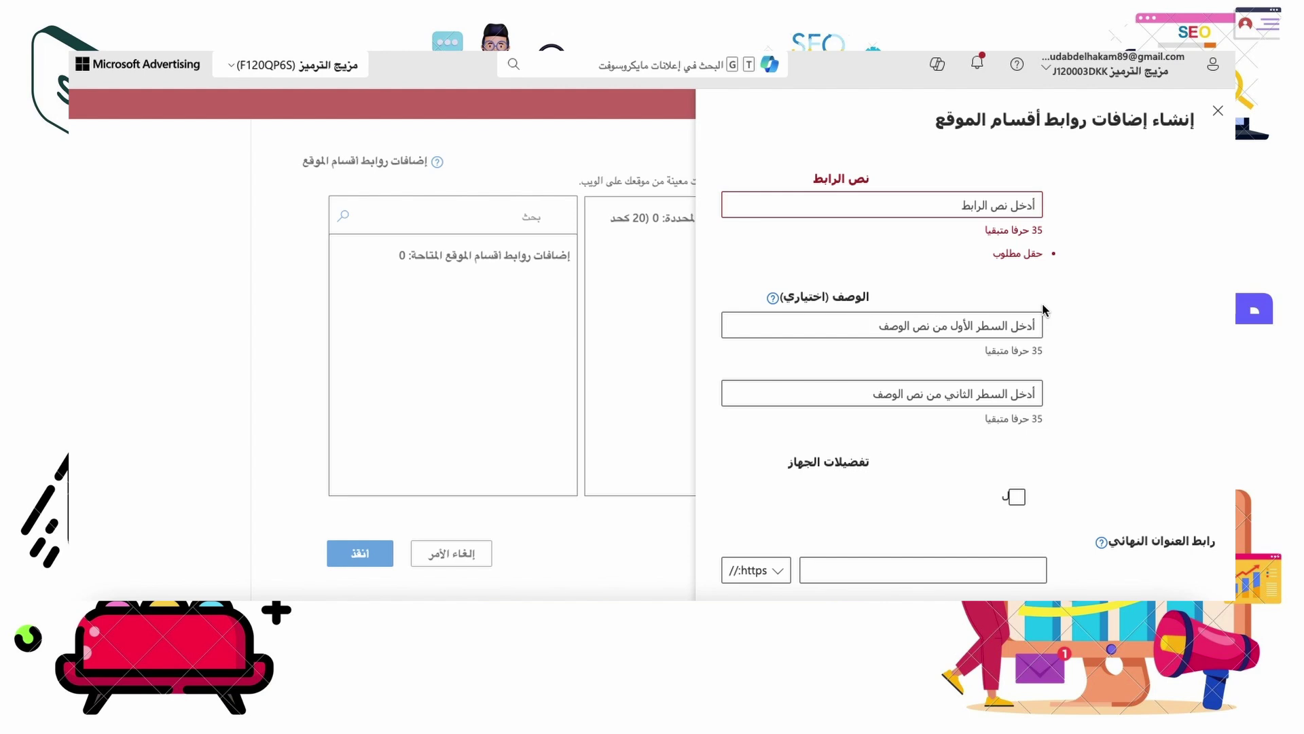
type("توا")
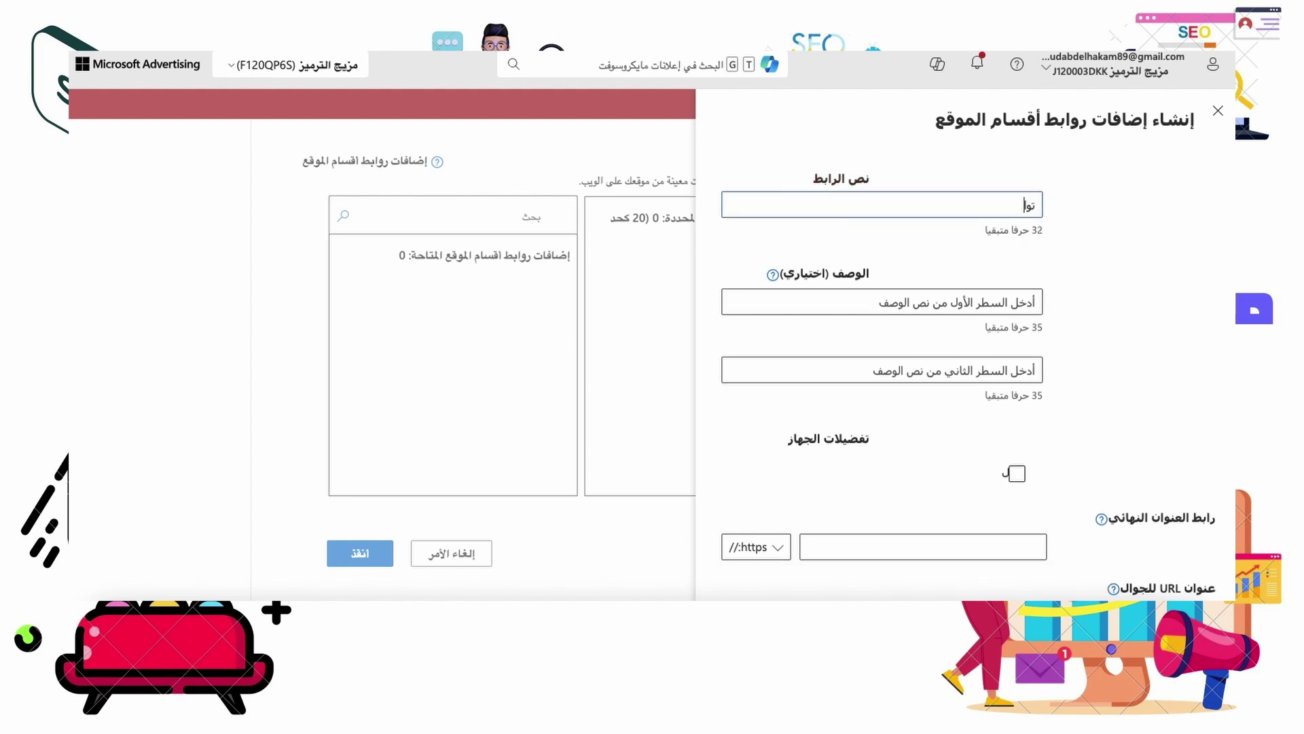
type("صل معان")
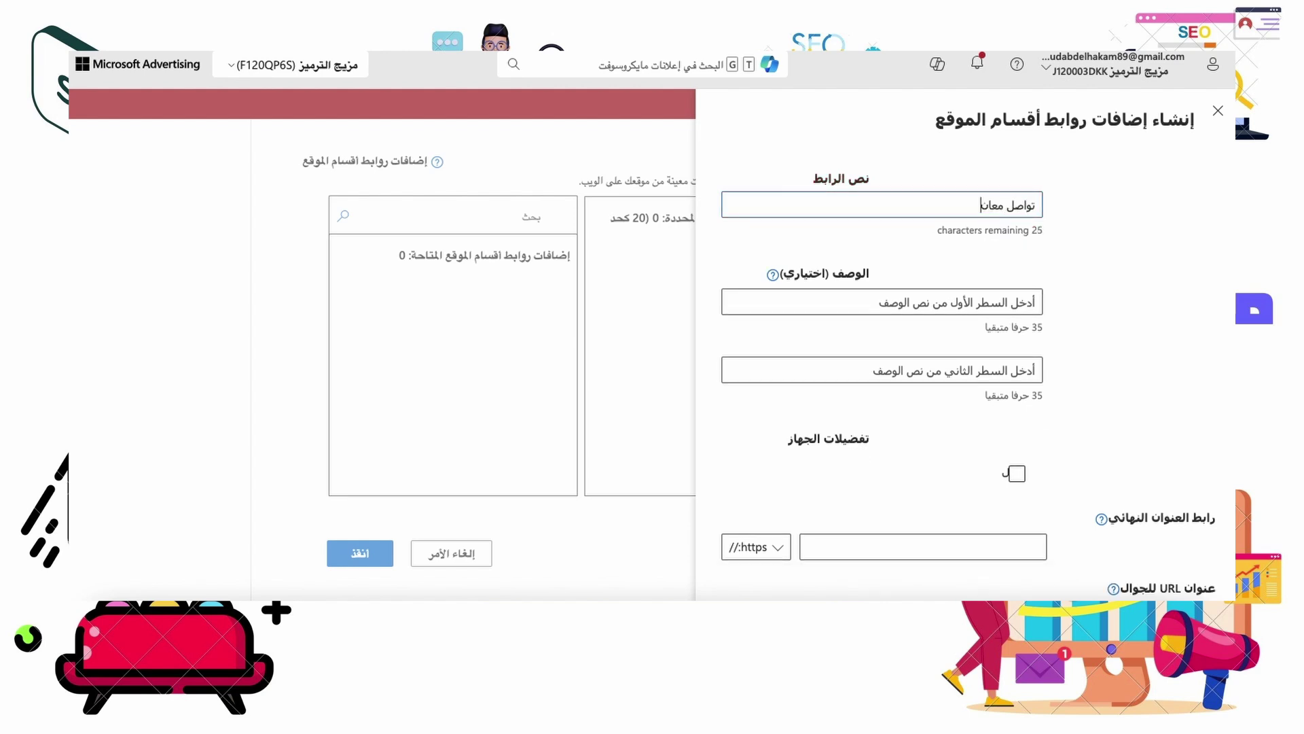
type("ا")
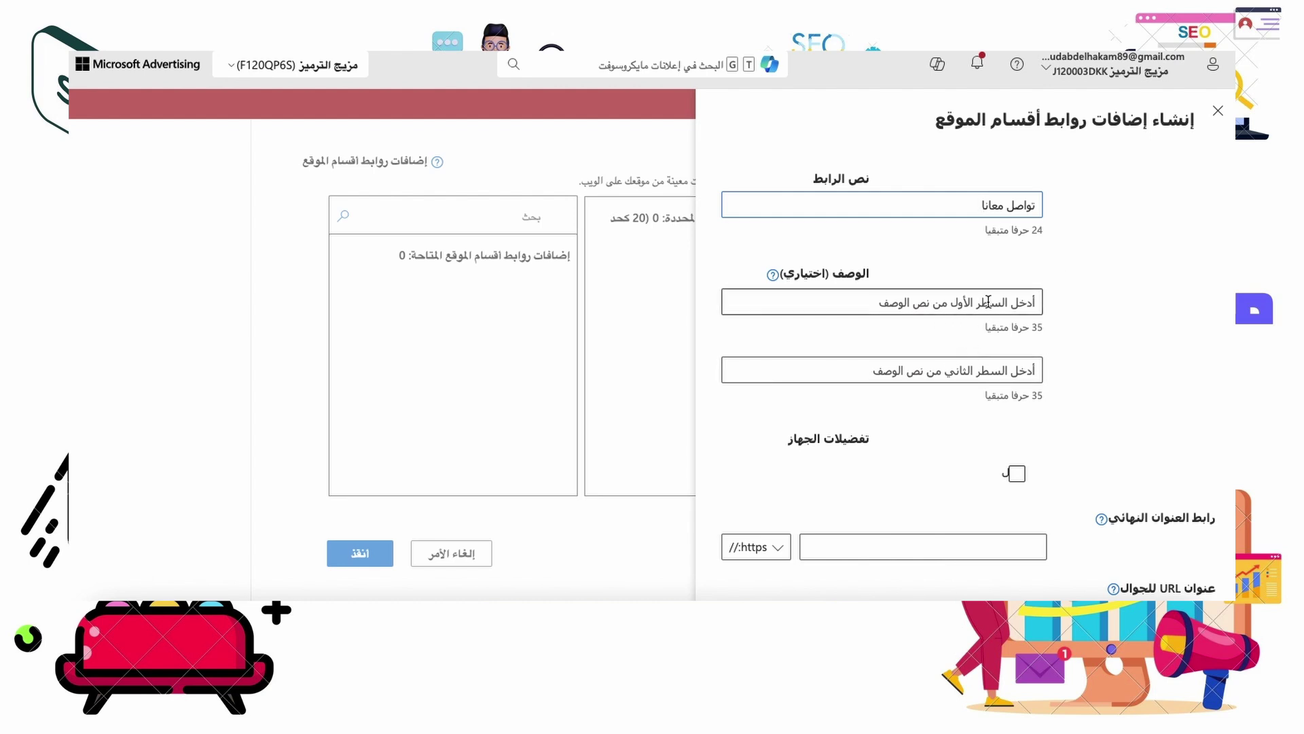
left_click(989, 301)
type("اف")
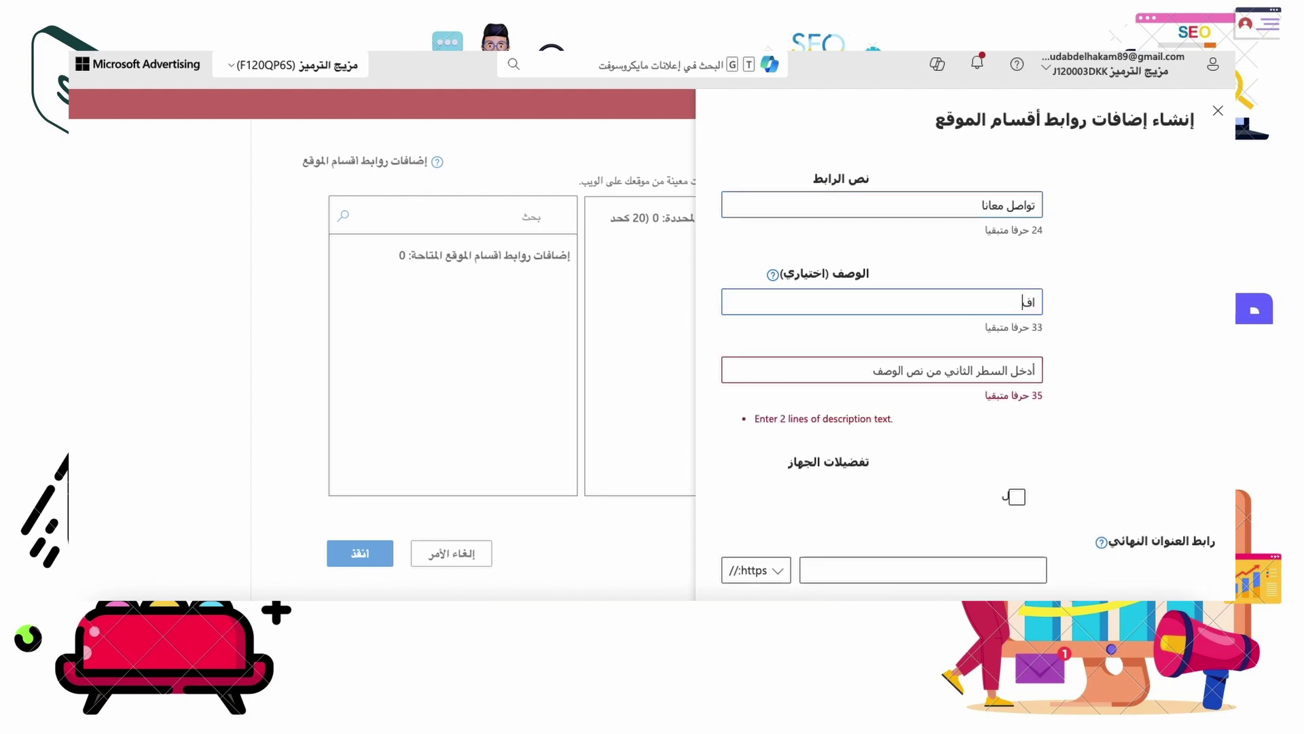
type("ضل خم")
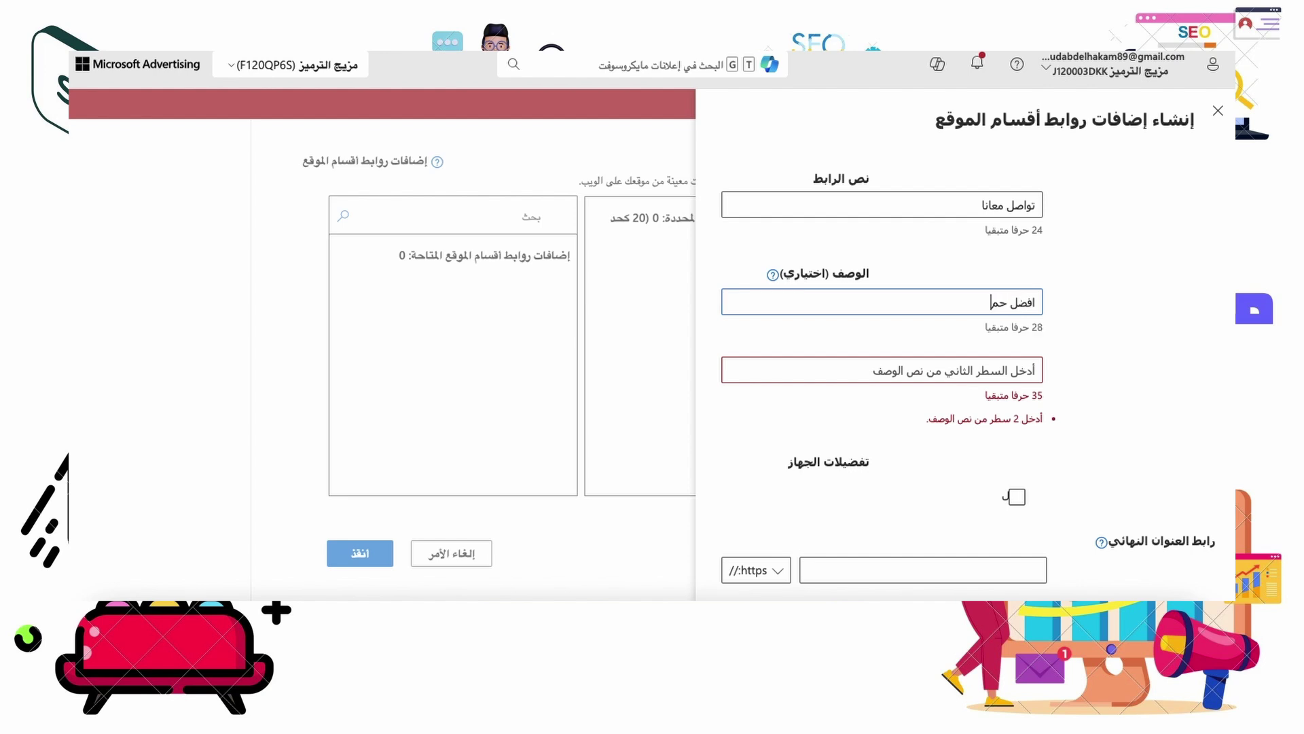
type("لة ا")
type("علان")
type("  ع")
type("ي جوج")
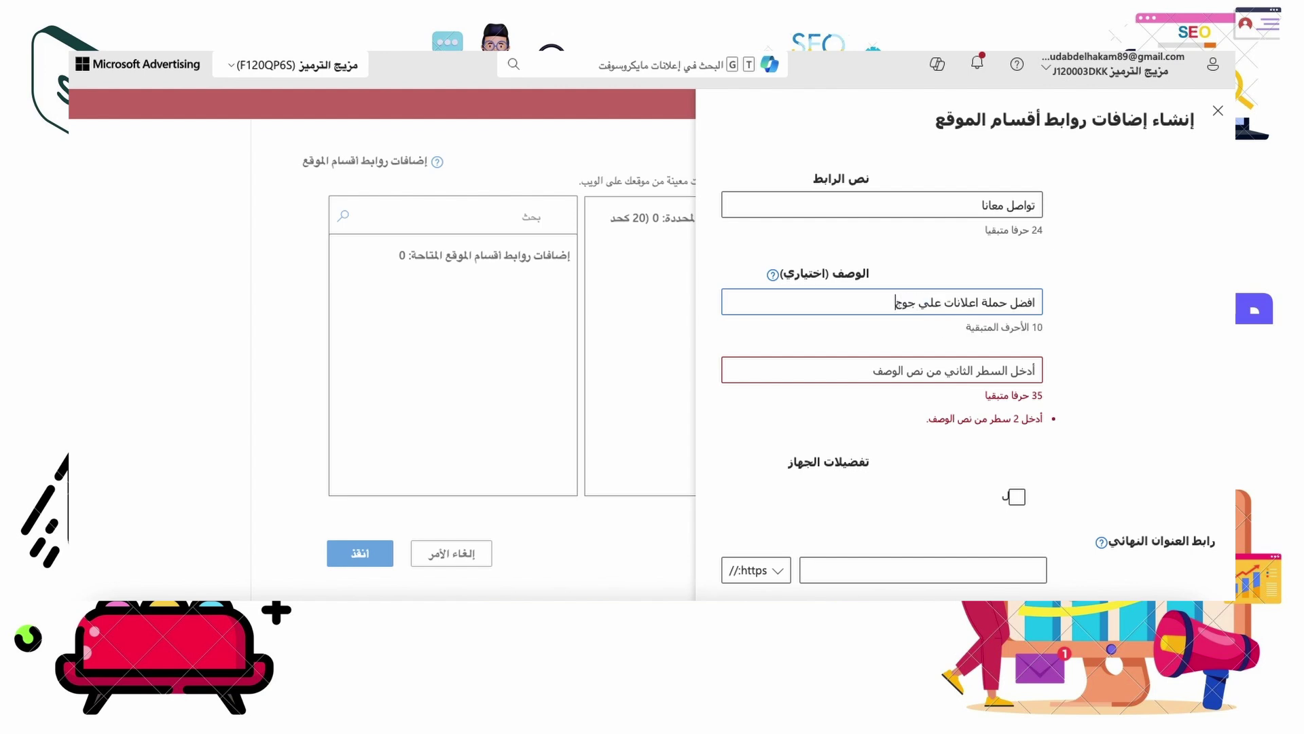
type("ل")
left_click(970, 373)
type("ح")
type("مل")
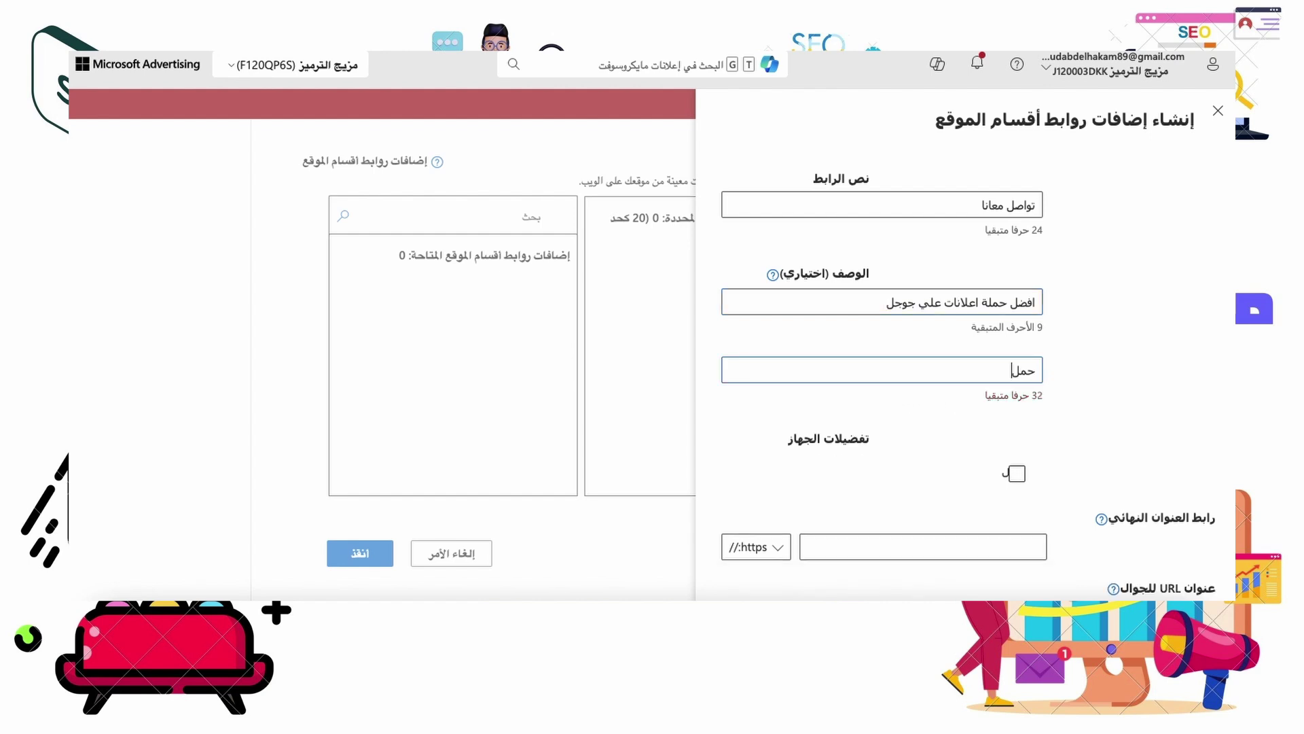
type("ة اعلانات")
type(" علي")
type("وجل")
Step: Set final and mobile URLs to khatwaaziza.online/ and save the sitelink
scroll(878, 437, "down", 1)
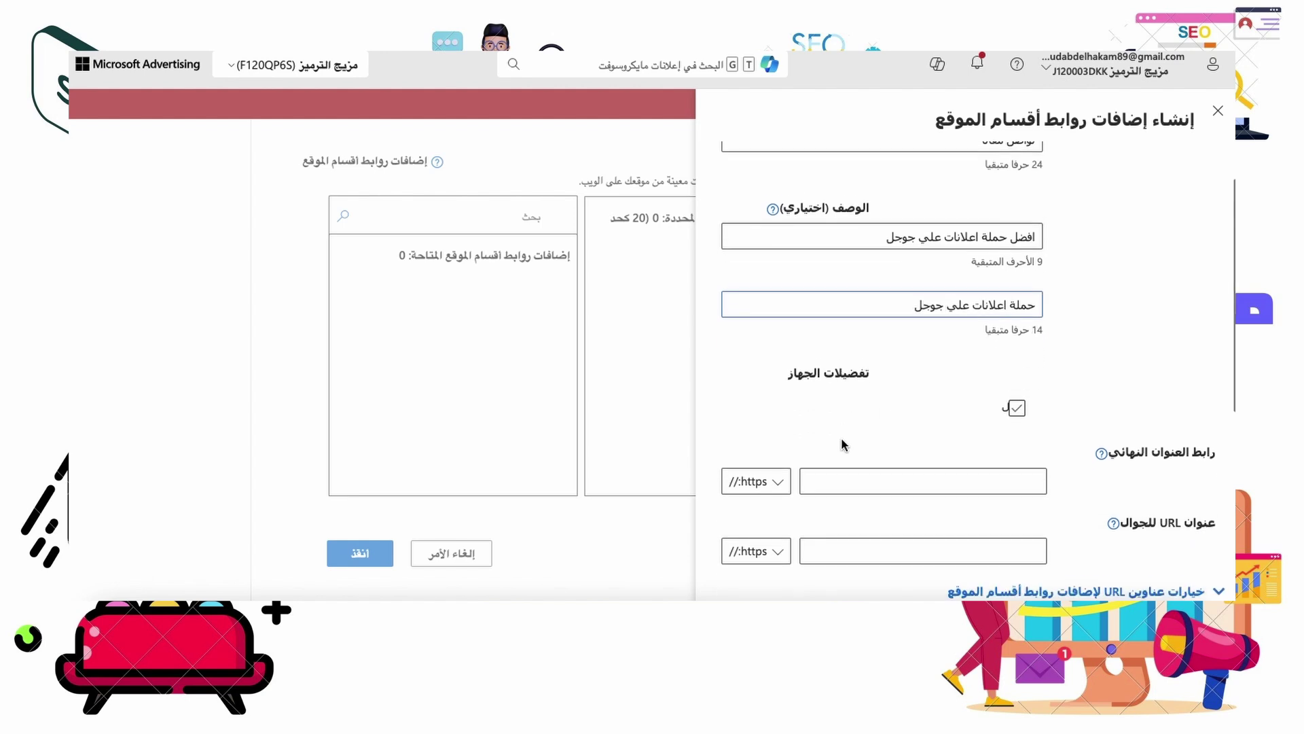
left_click(897, 472)
scroll(908, 503, "down", 1)
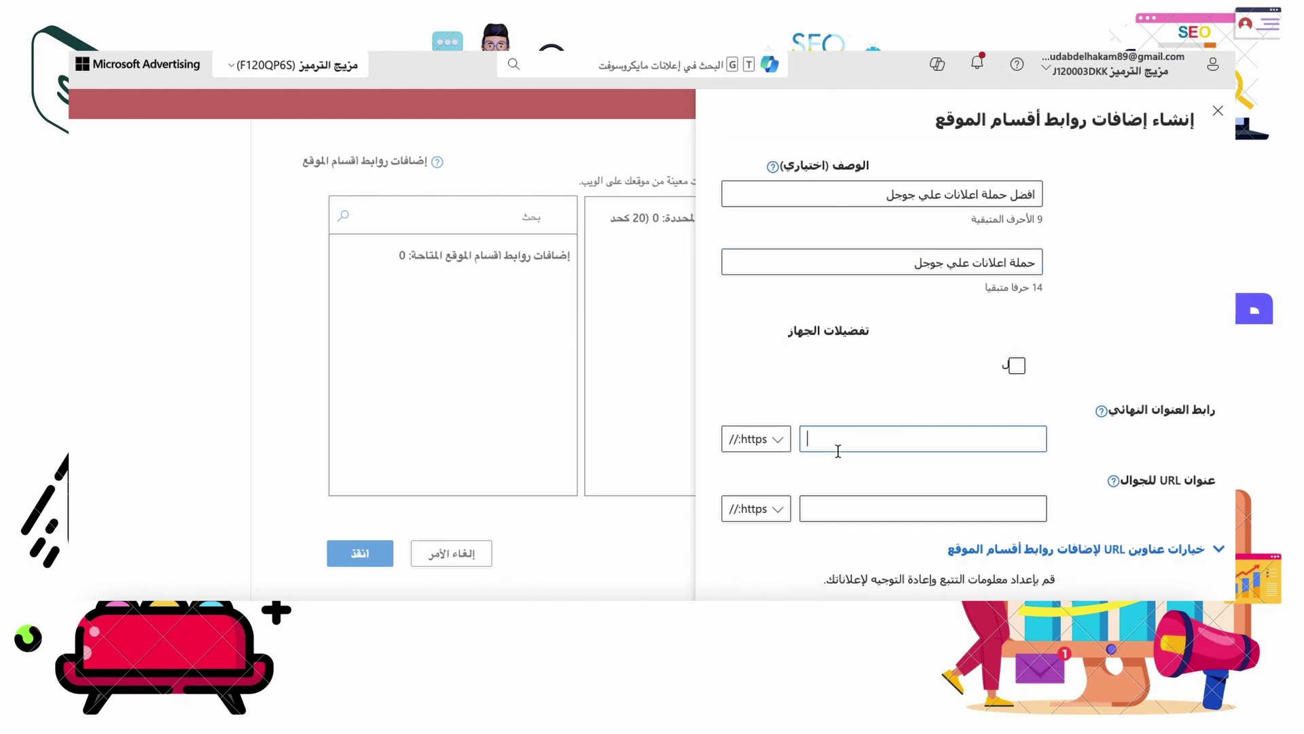
type("khatwaaziza.online/")
scroll(907, 467, "down", 1)
left_click(877, 488)
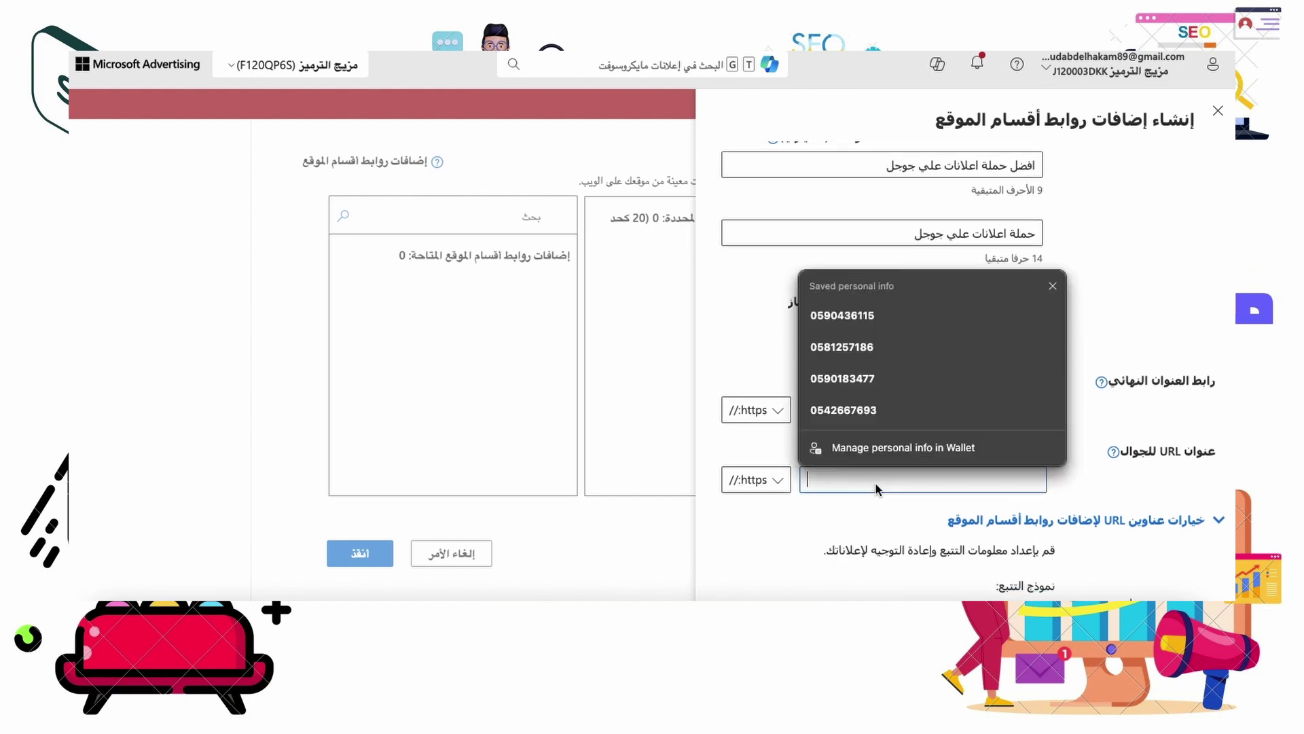
type("khatwaaziza.online/")
scroll(817, 499, "down", 1)
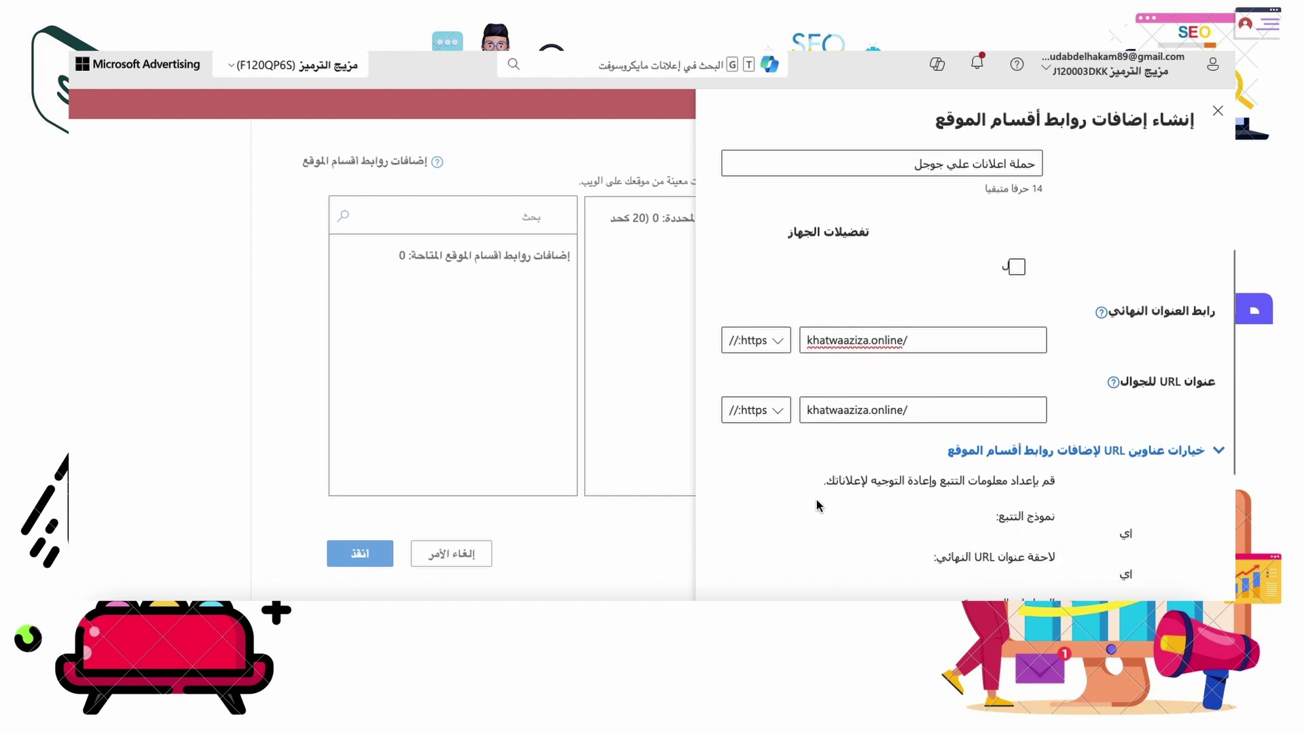
scroll(817, 499, "down", 1)
scroll(816, 499, "down", 3)
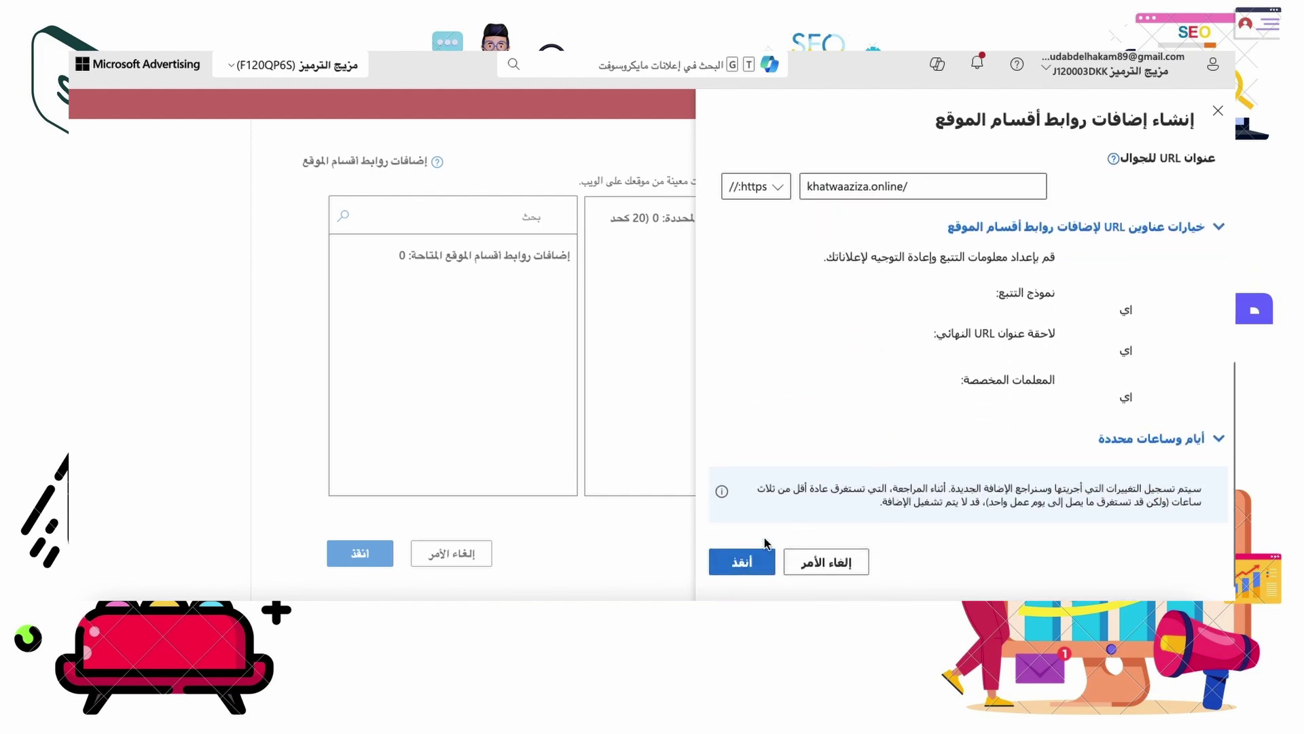
left_click(742, 563)
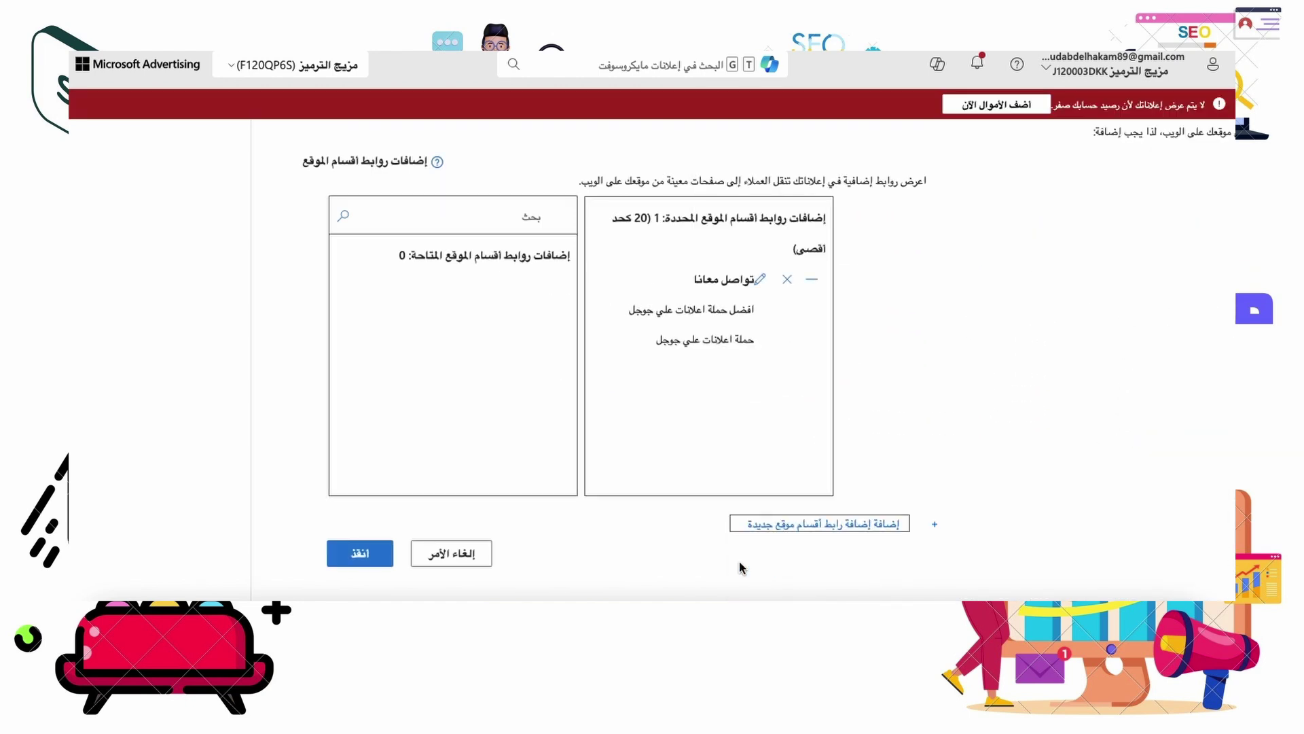
Step: Open a blank form for a second sitelink, then switch to the website in Chrome
left_click(740, 317)
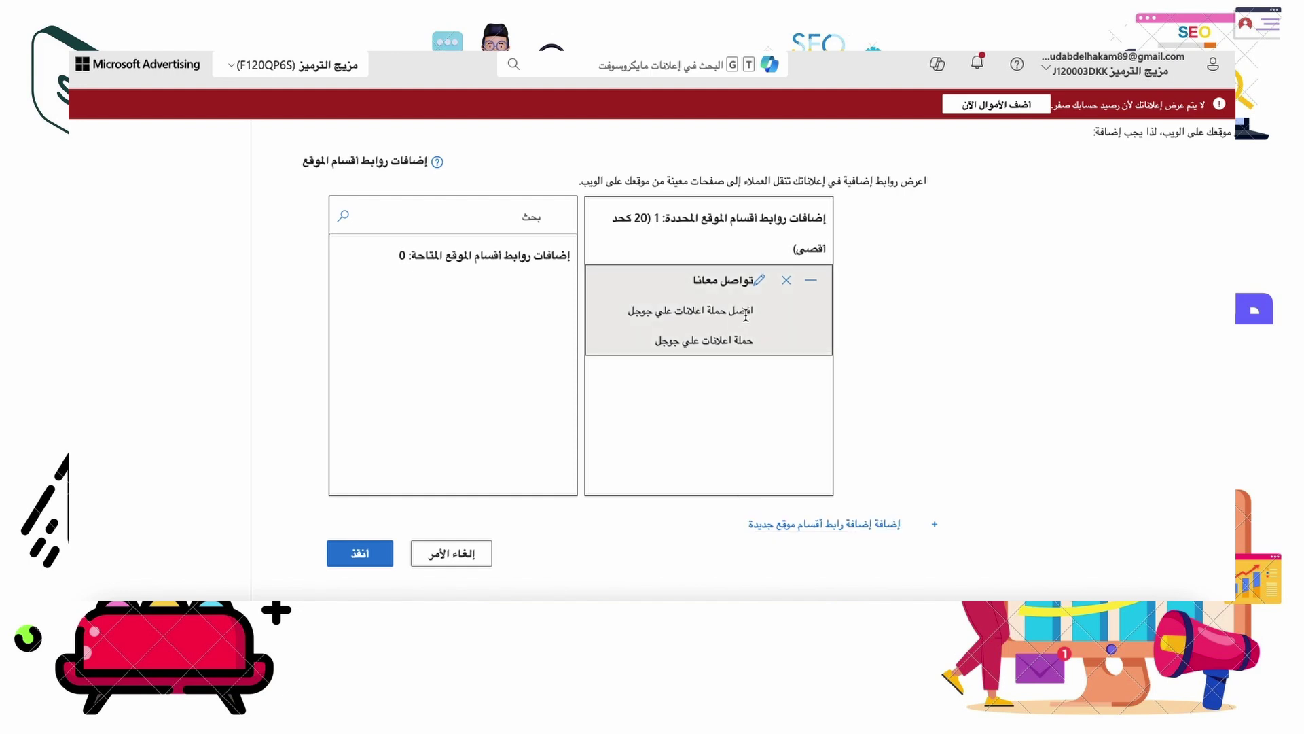
scroll(774, 431, "up", 1)
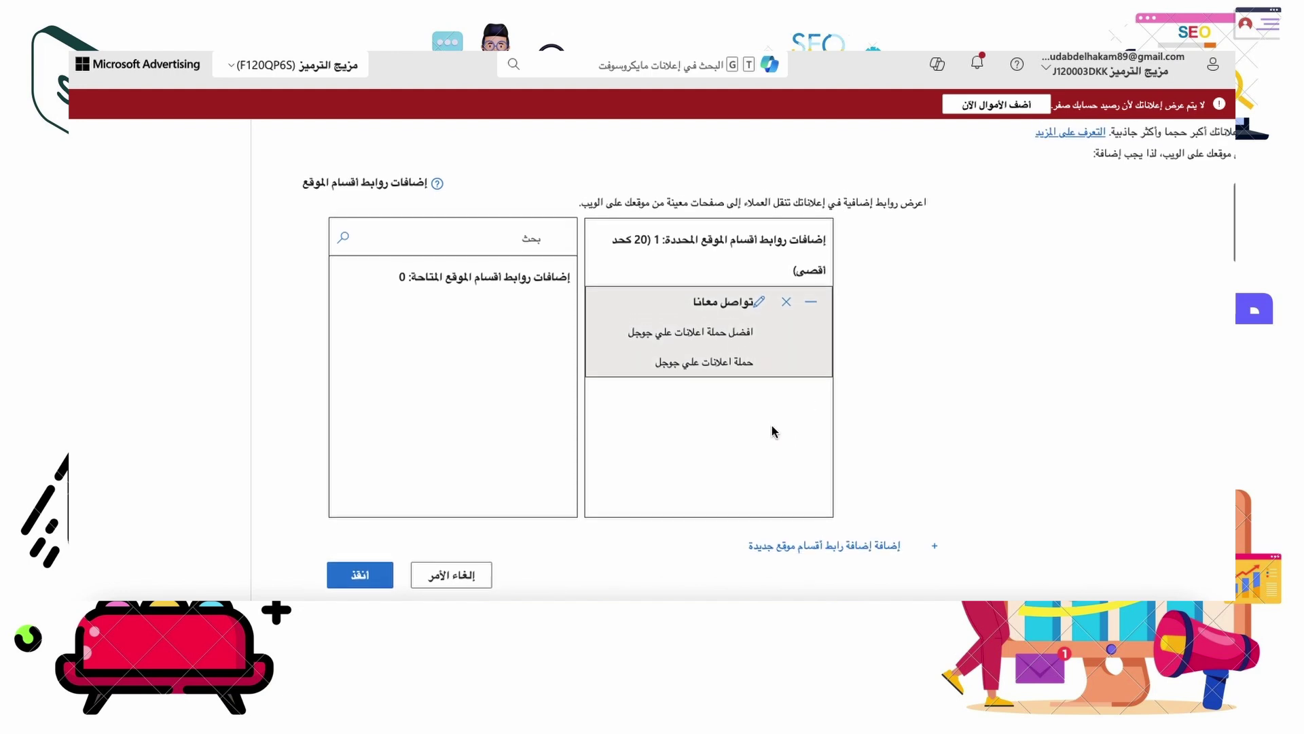
left_click(916, 409)
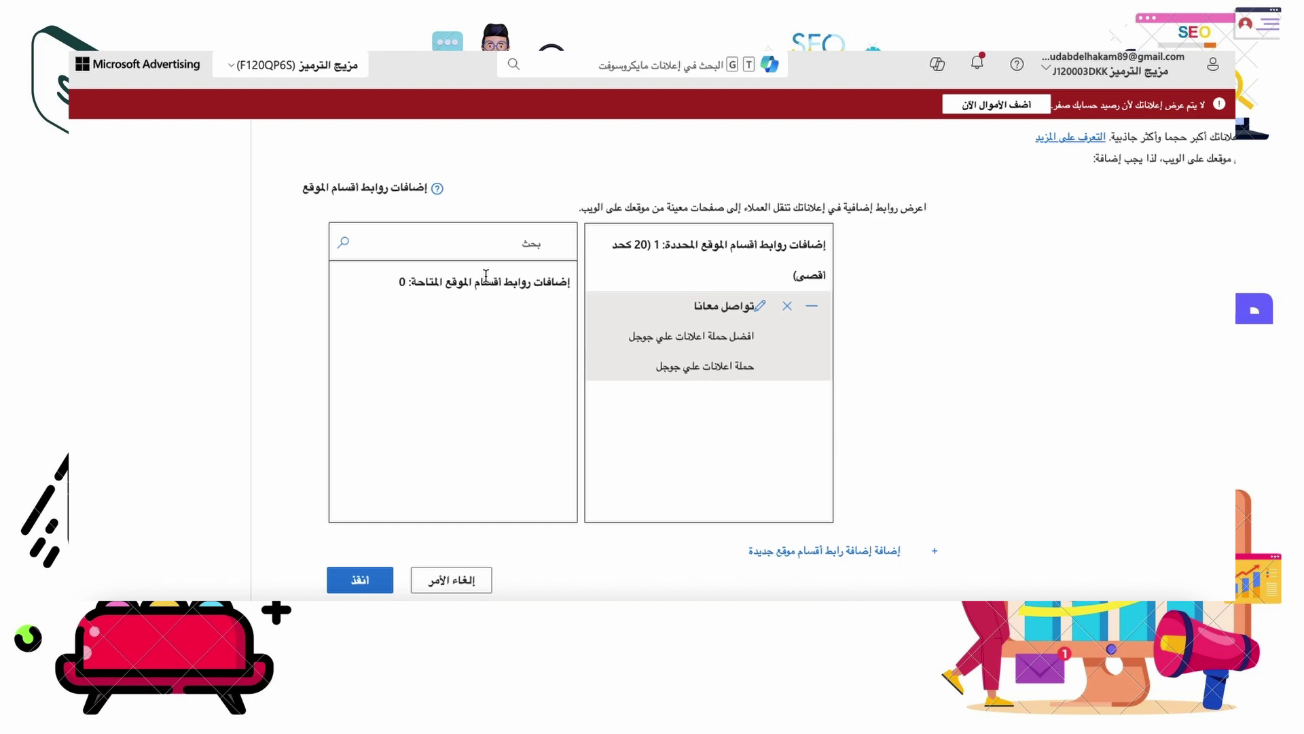
scroll(732, 482, "down", 3)
left_click(825, 453)
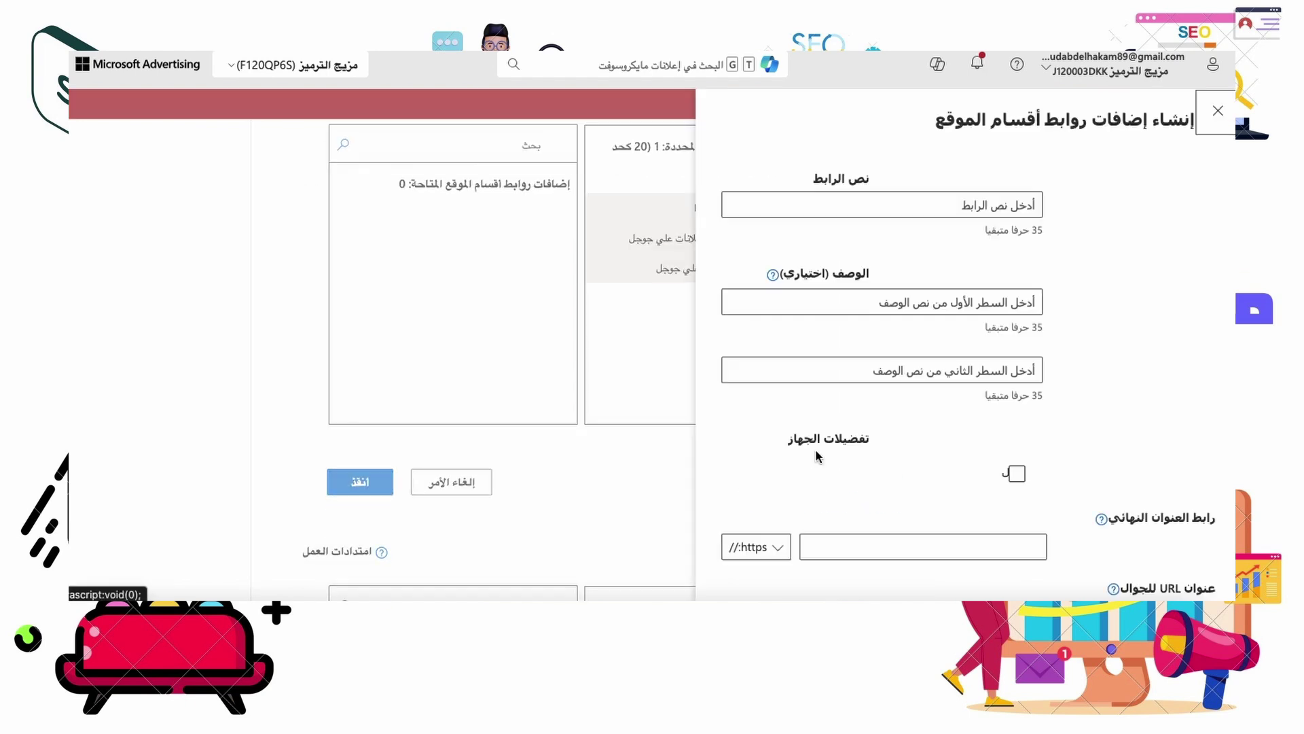
left_click(980, 204)
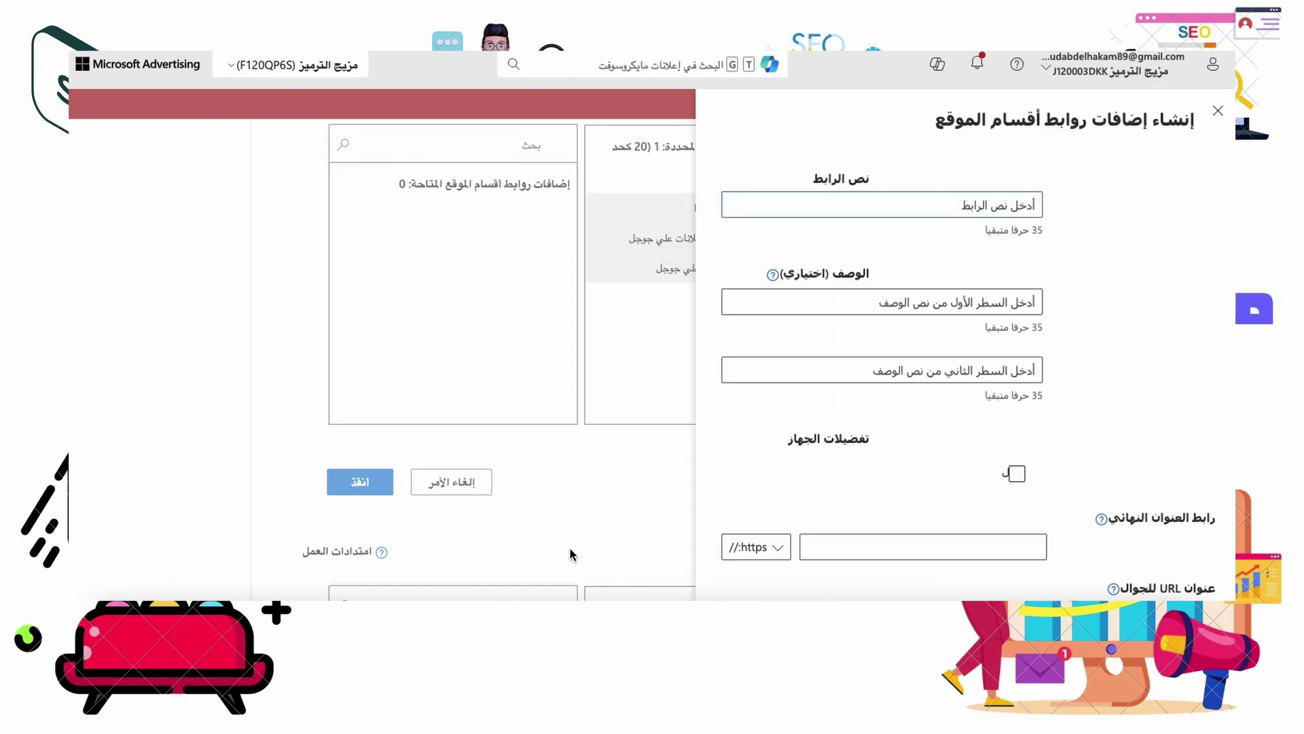
left_click(261, 611)
scroll(374, 466, "down", 5)
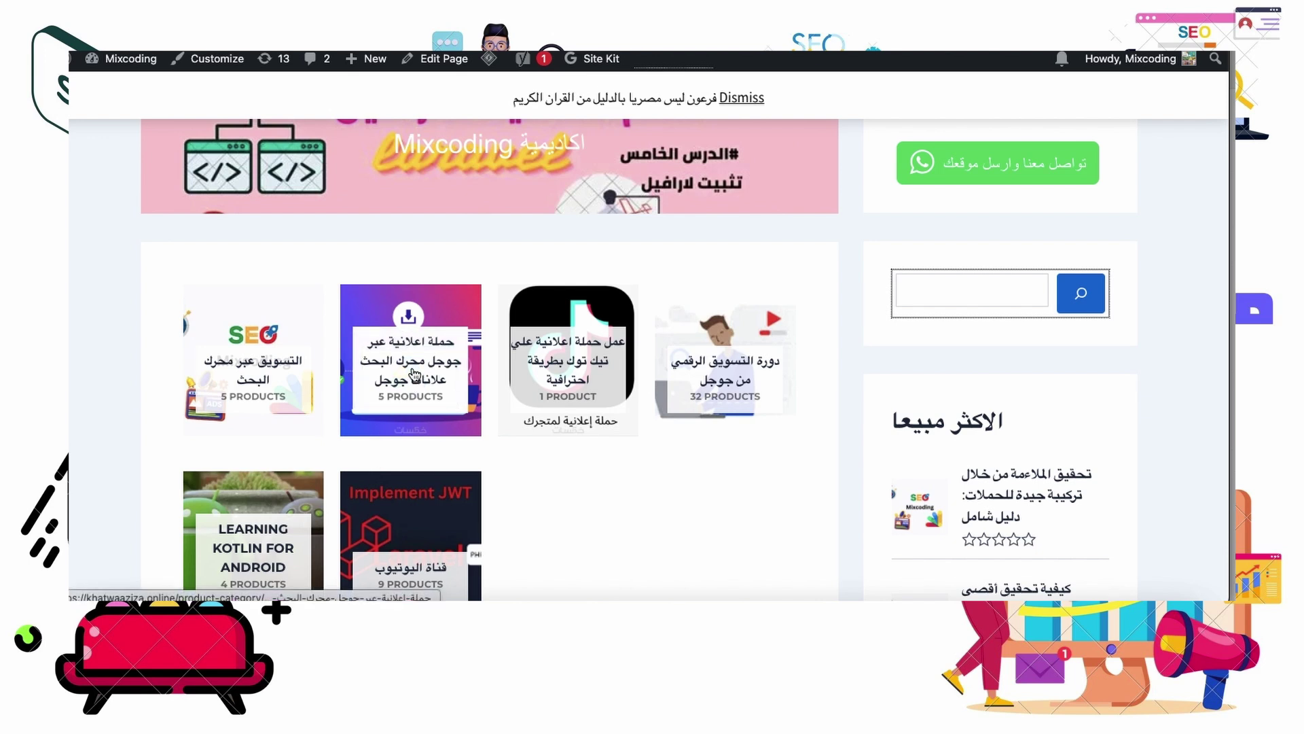
Step: Open the website's Google search-engine ad campaigns category page
left_click(414, 372)
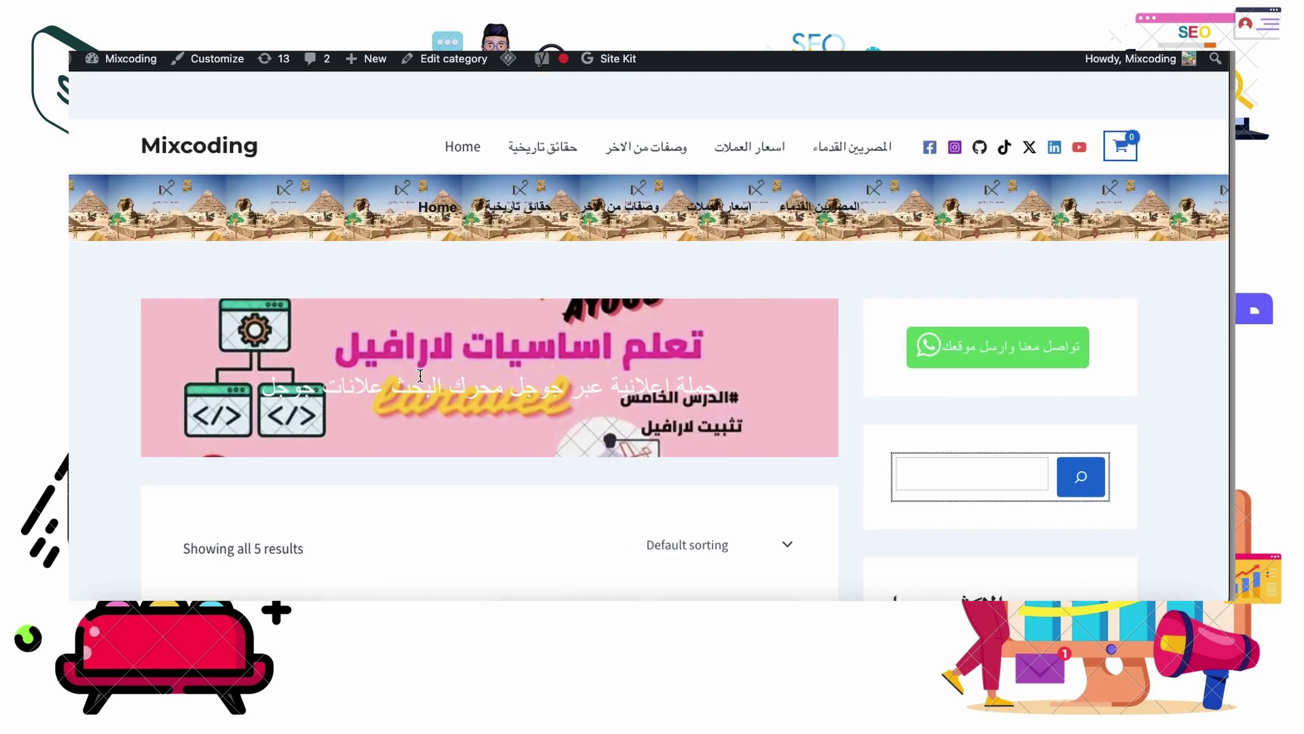
scroll(424, 340, "down", 4)
scroll(438, 288, "up", 2)
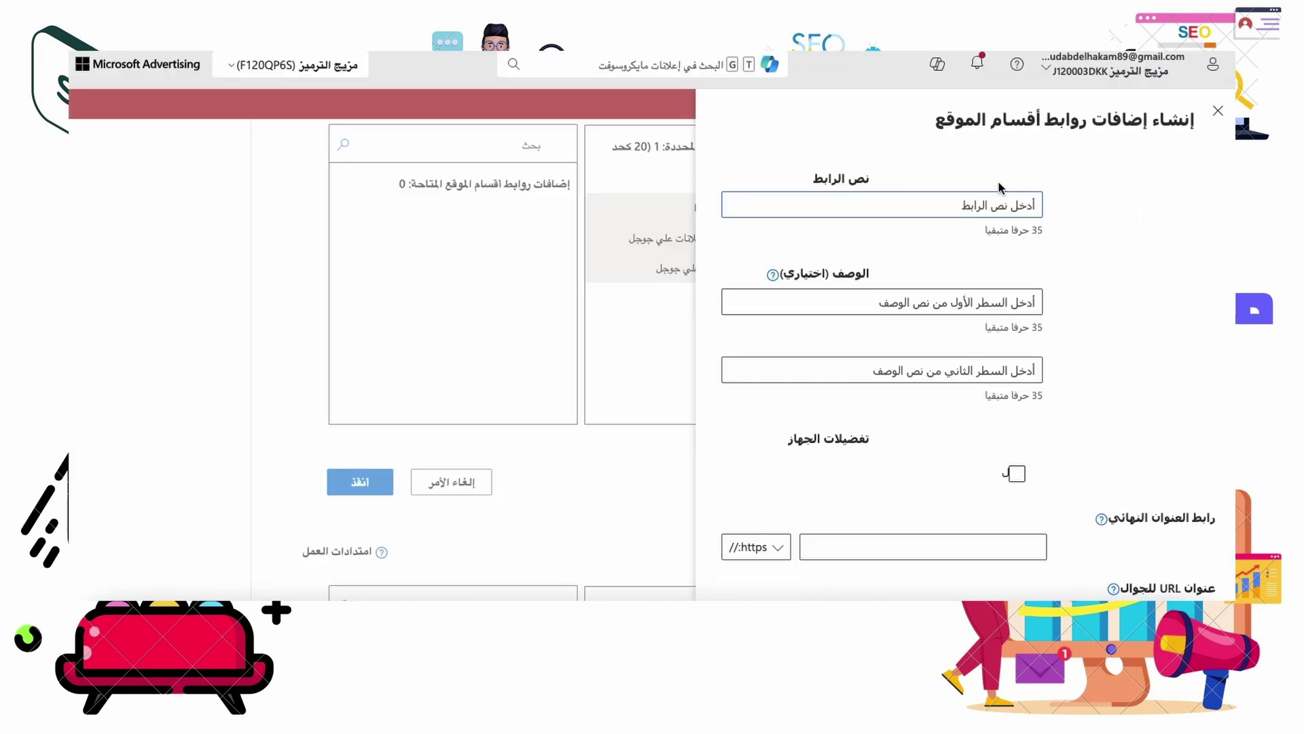
Step: Enter link text اتصل بنا and descriptions 'حملة اعلانية علي محرك البحث جوجل' plus a second line
type("ت")
key("BackSpace")
type("ات")
type("صل بنا")
left_click(981, 305)
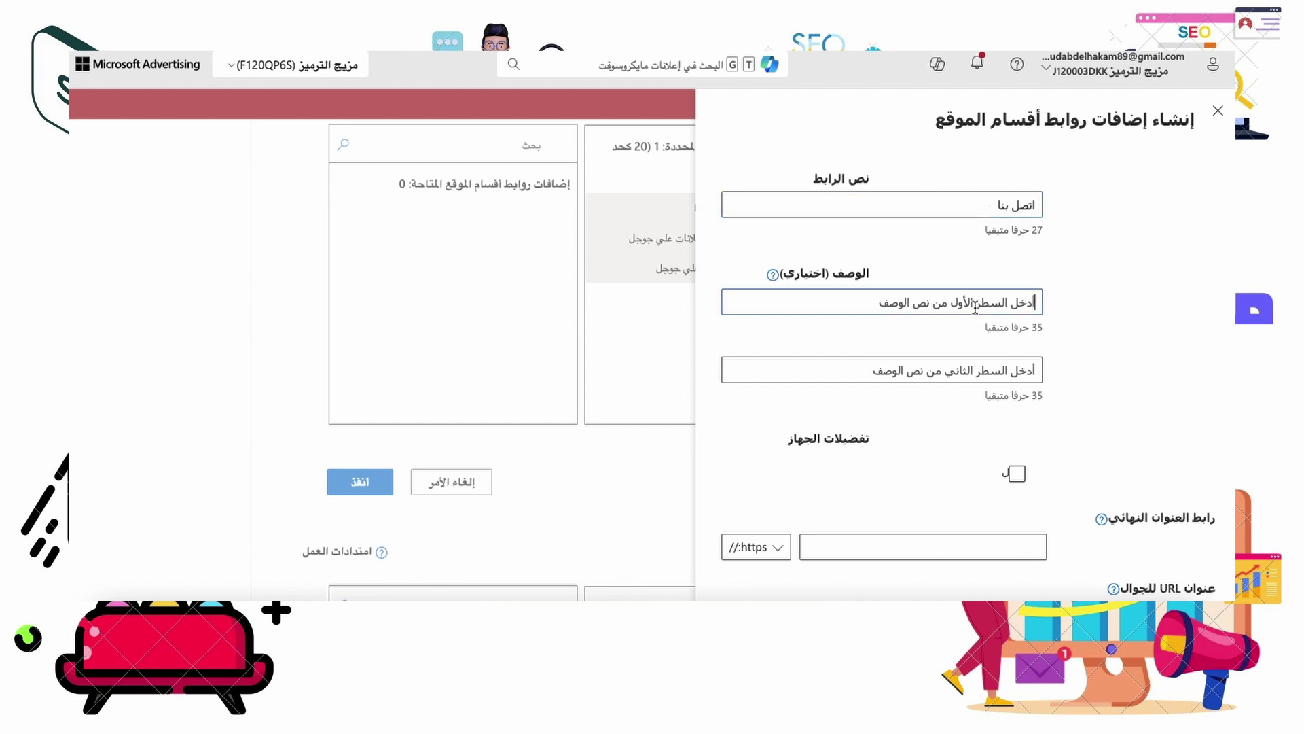
type("حملة اع")
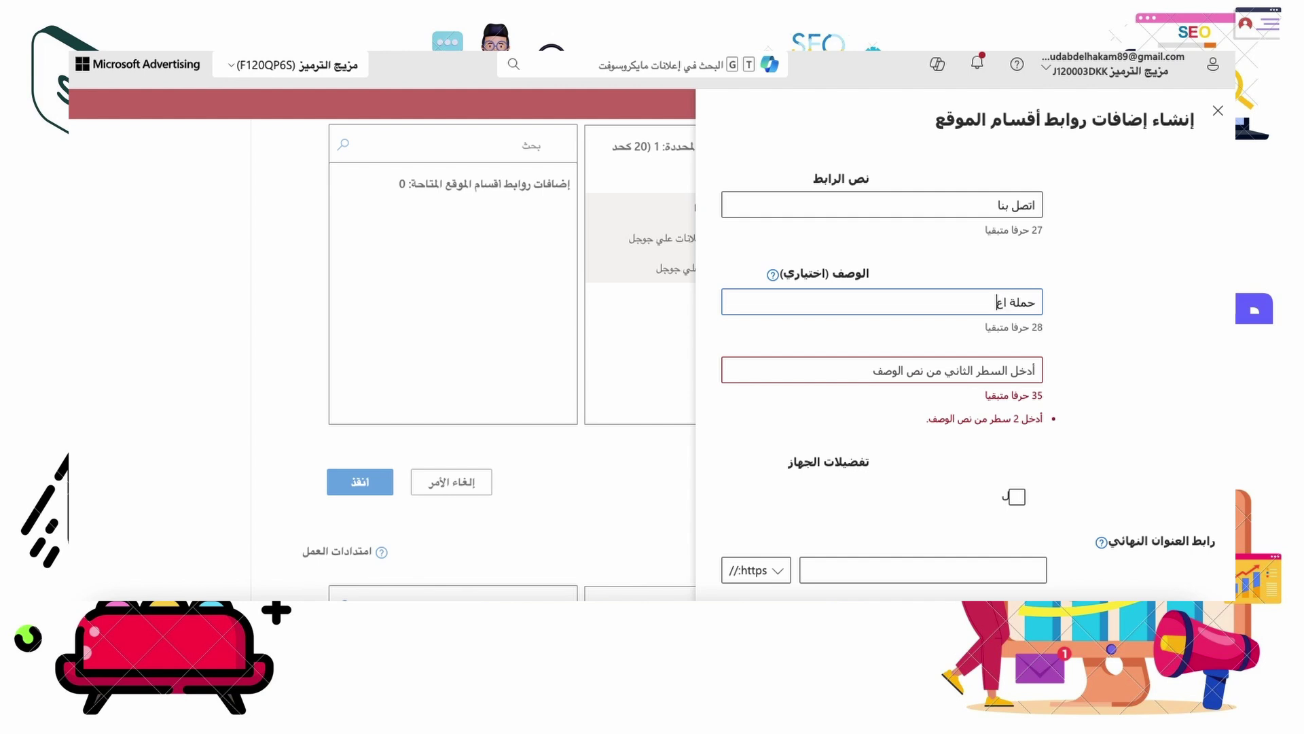
type("لانية")
type(" علي مح")
type("رك ")
type("البحث ")
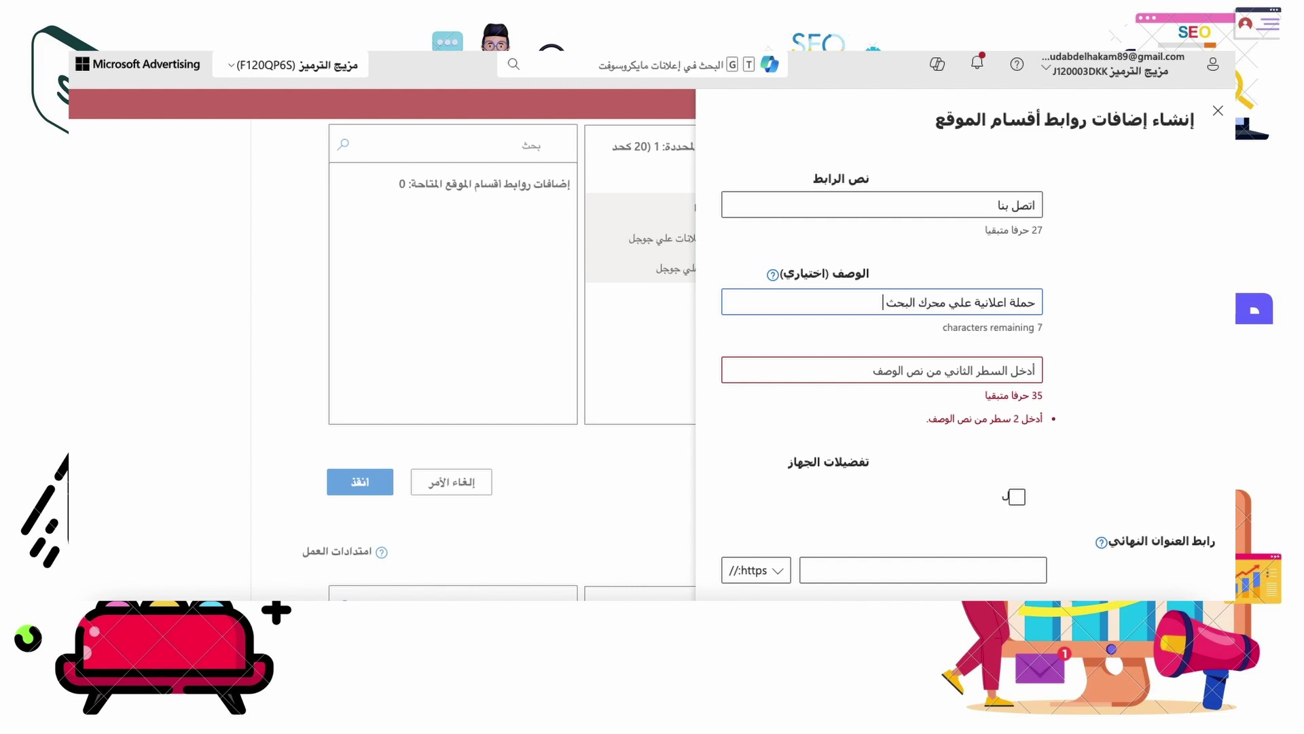
type("جوجل")
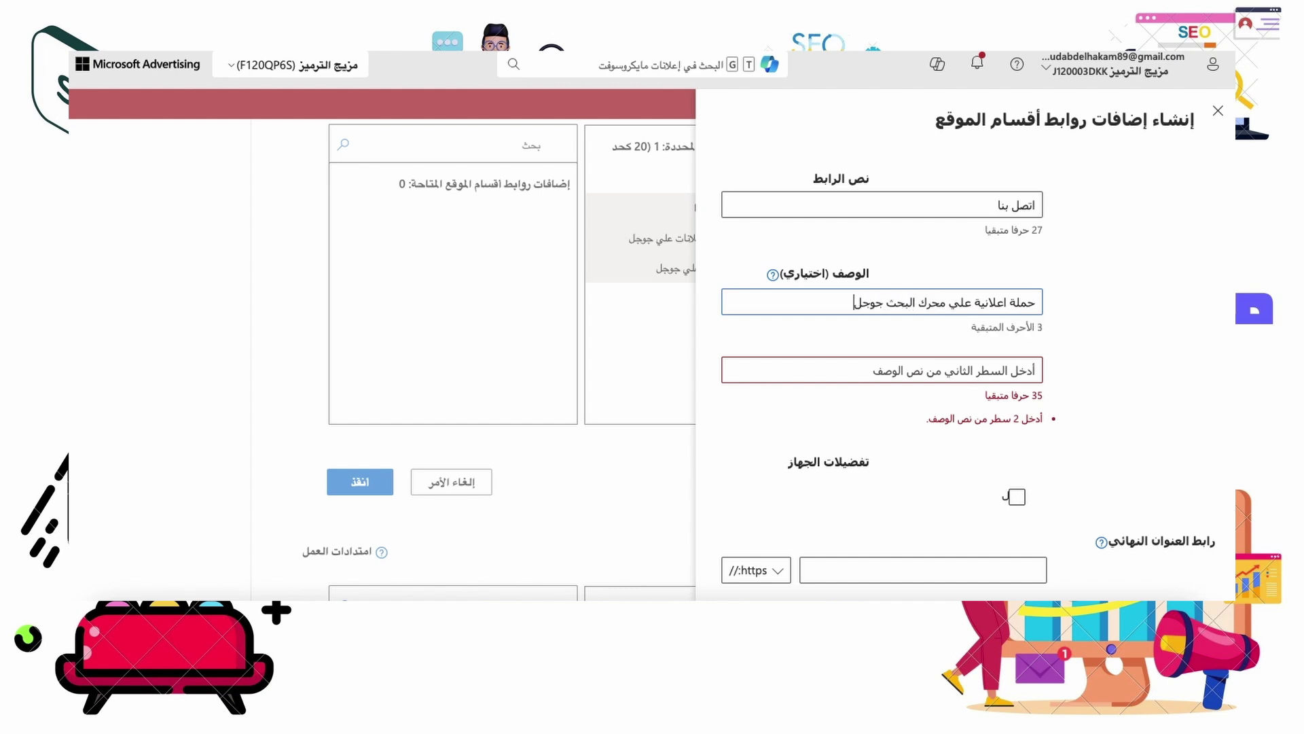
left_click(1004, 368)
type("ش")
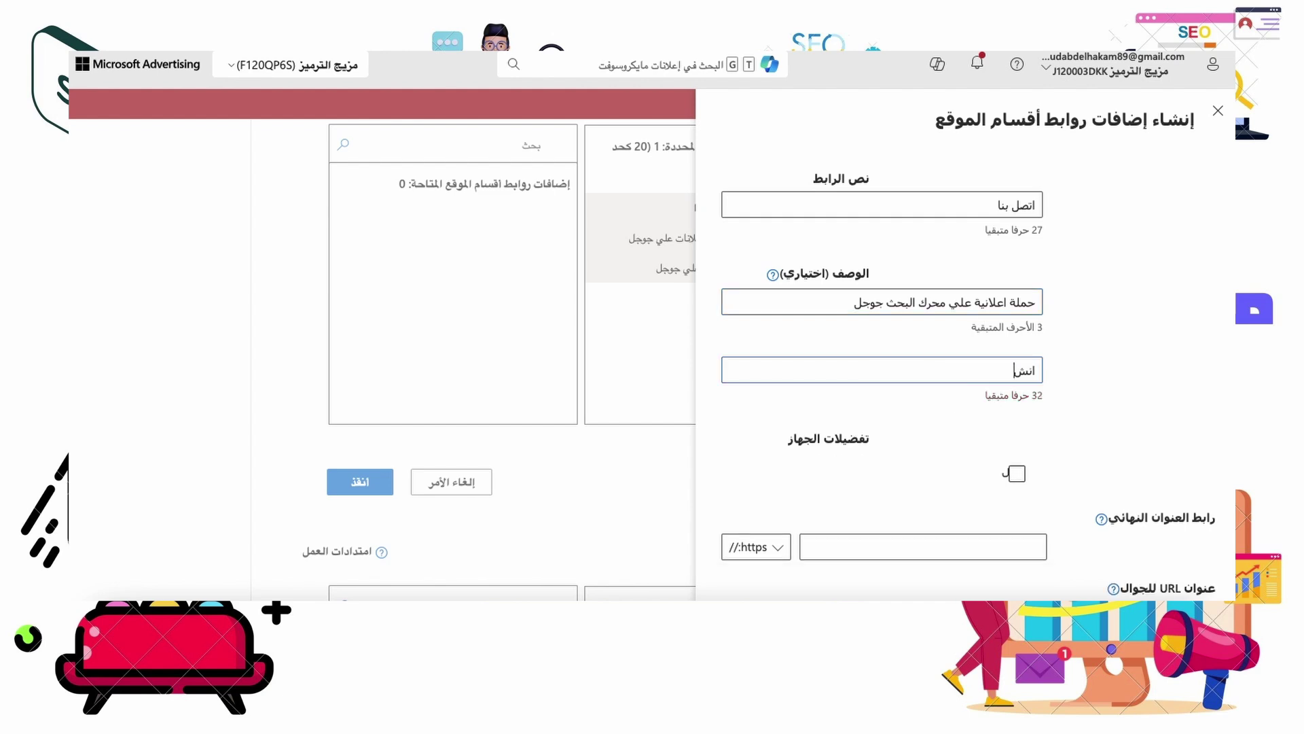
type("ر اعلان")
type("ك علي")
type(" مح")
type("لبحث")
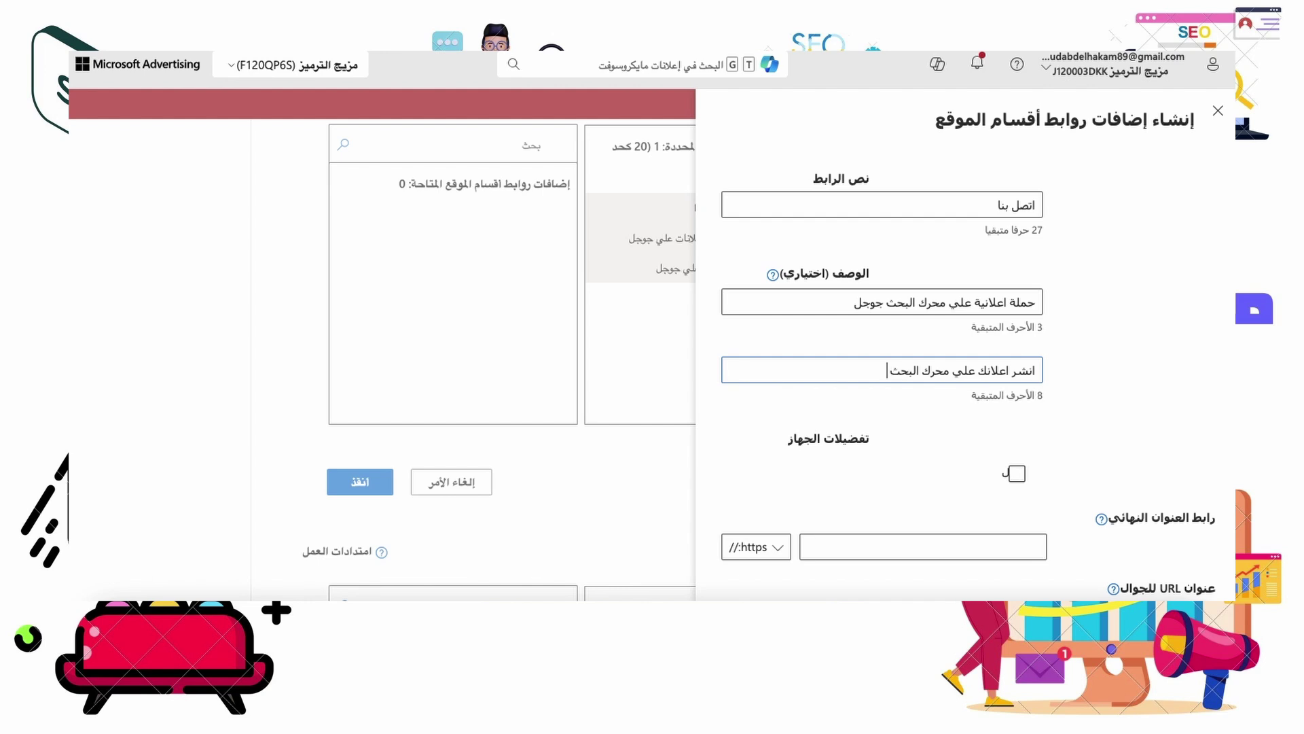
type("وجل")
Step: Point final and mobile URLs to the product-category page and save the sitelink
scroll(965, 487, "down", 1)
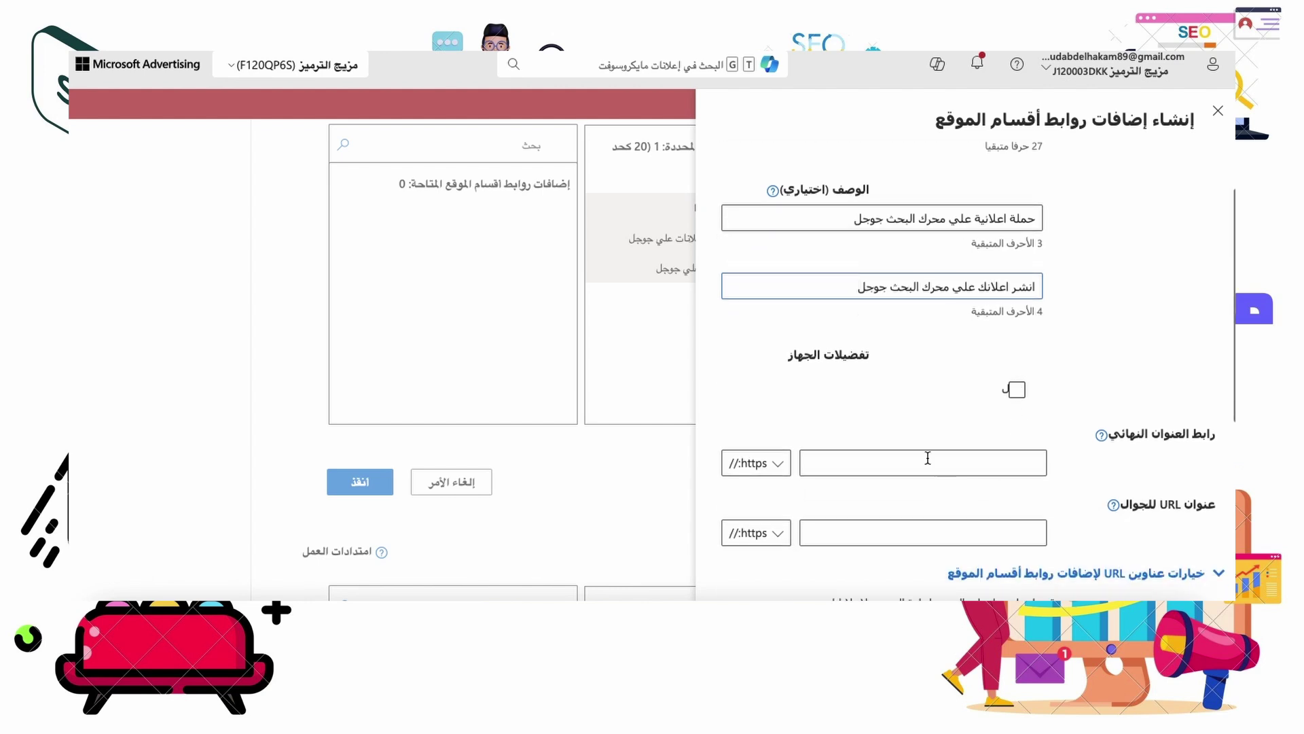
left_click(928, 458)
key("ctrl+v")
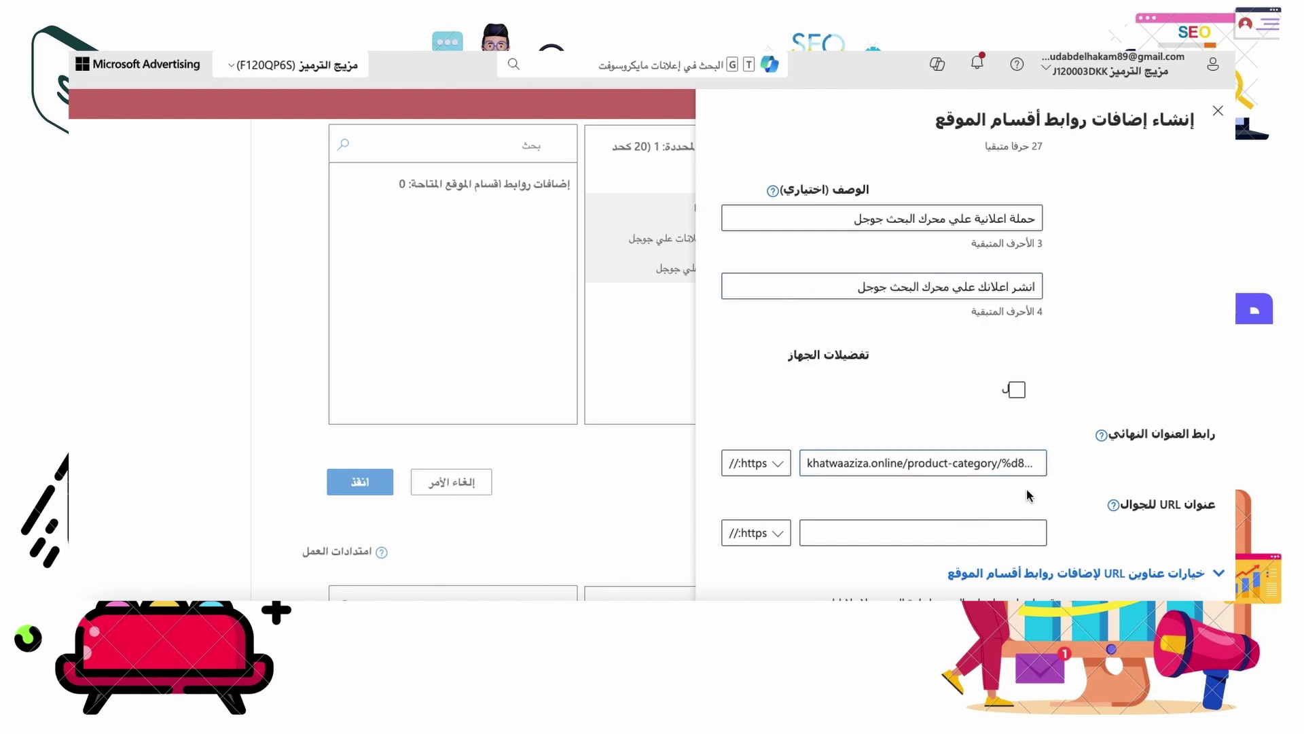
scroll(1027, 495, "down", 1)
left_click(962, 510)
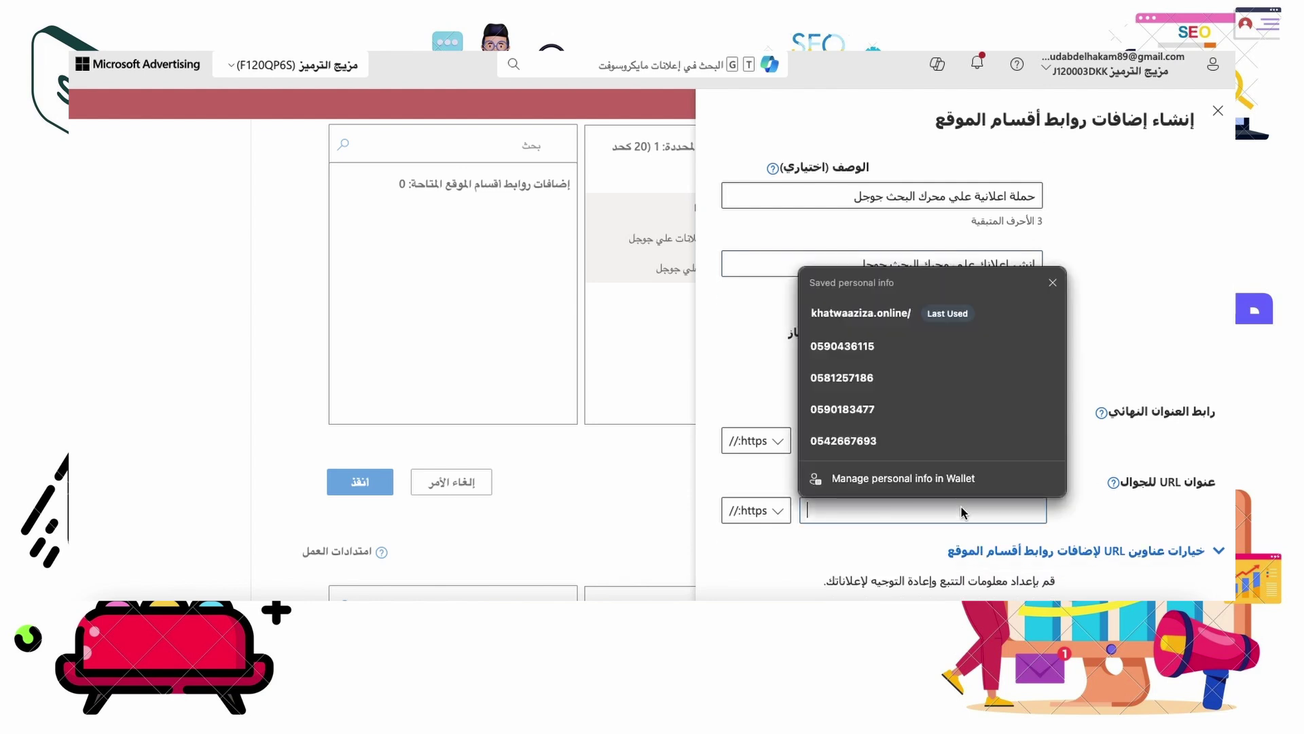
key("ctrl+v")
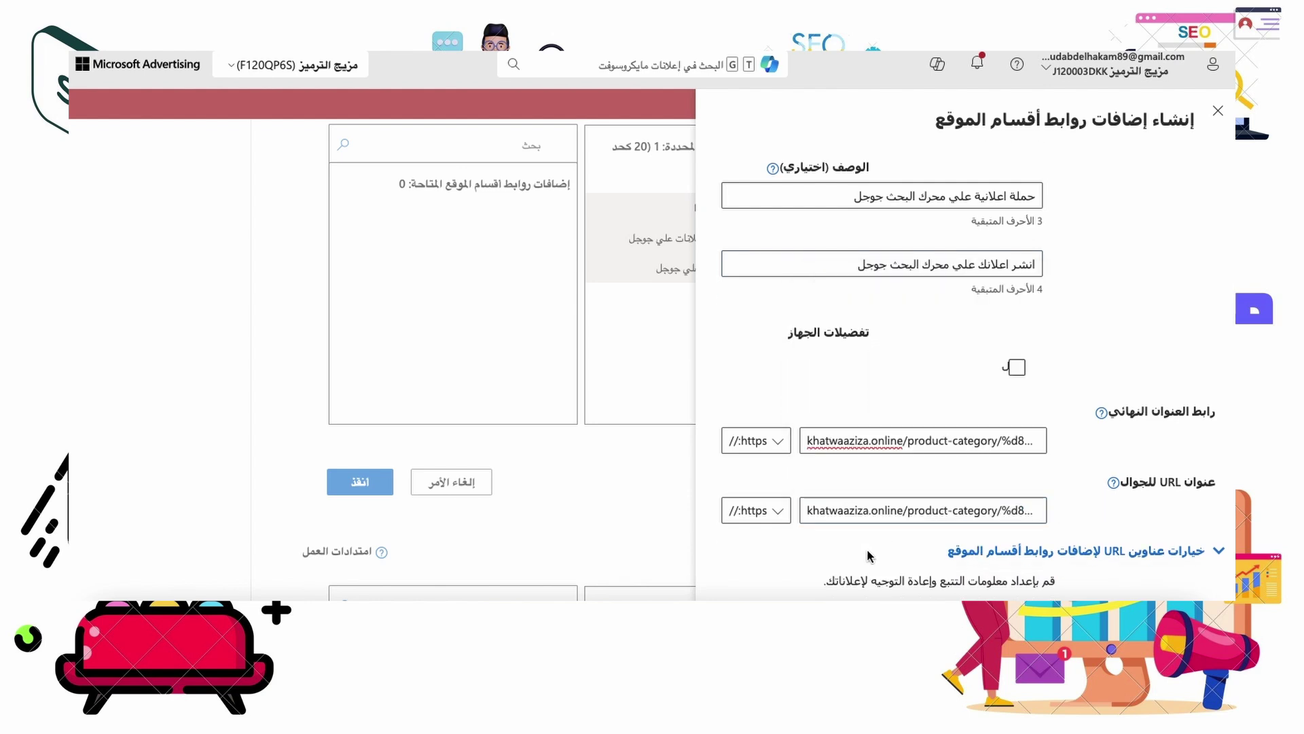
scroll(843, 557, "down", 1)
scroll(843, 553, "down", 3)
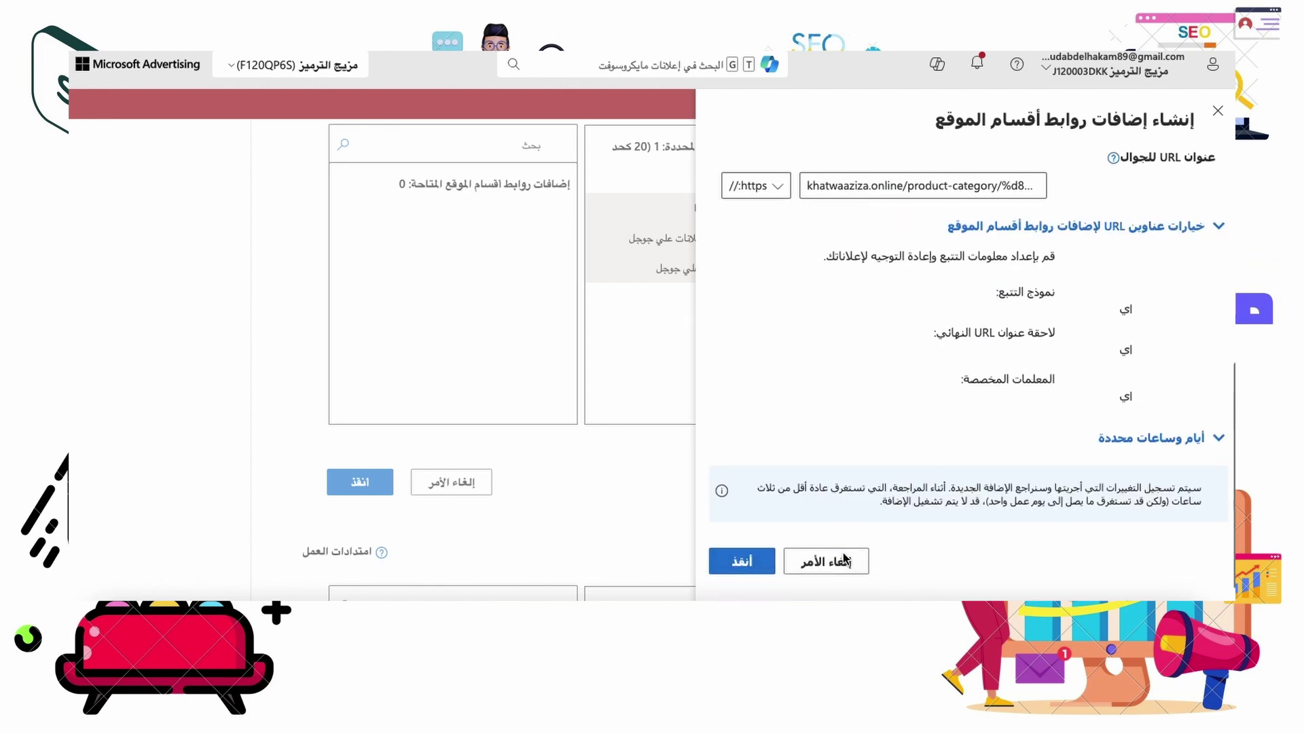
left_click(740, 560)
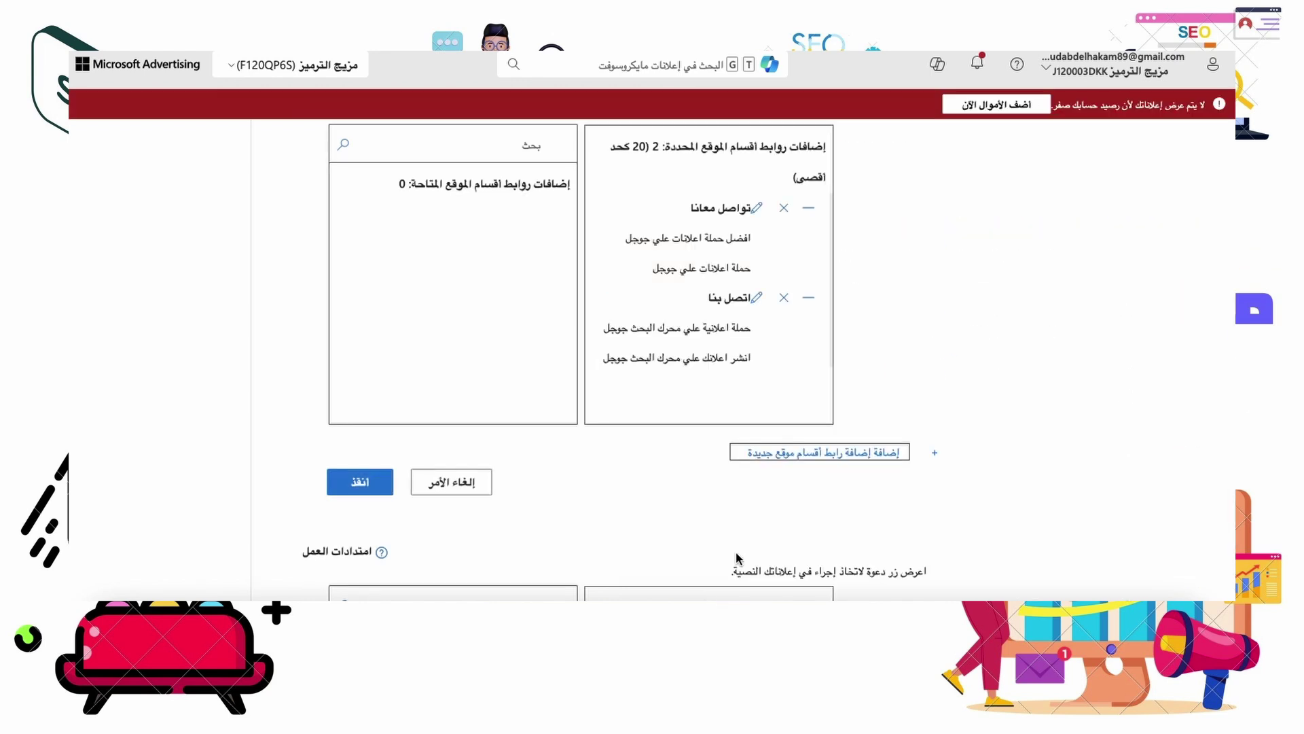
Step: Save both sitelinks, تواصل معانا and اتصل بنا, to the campaign and start an action extension
scroll(527, 405, "down", 1)
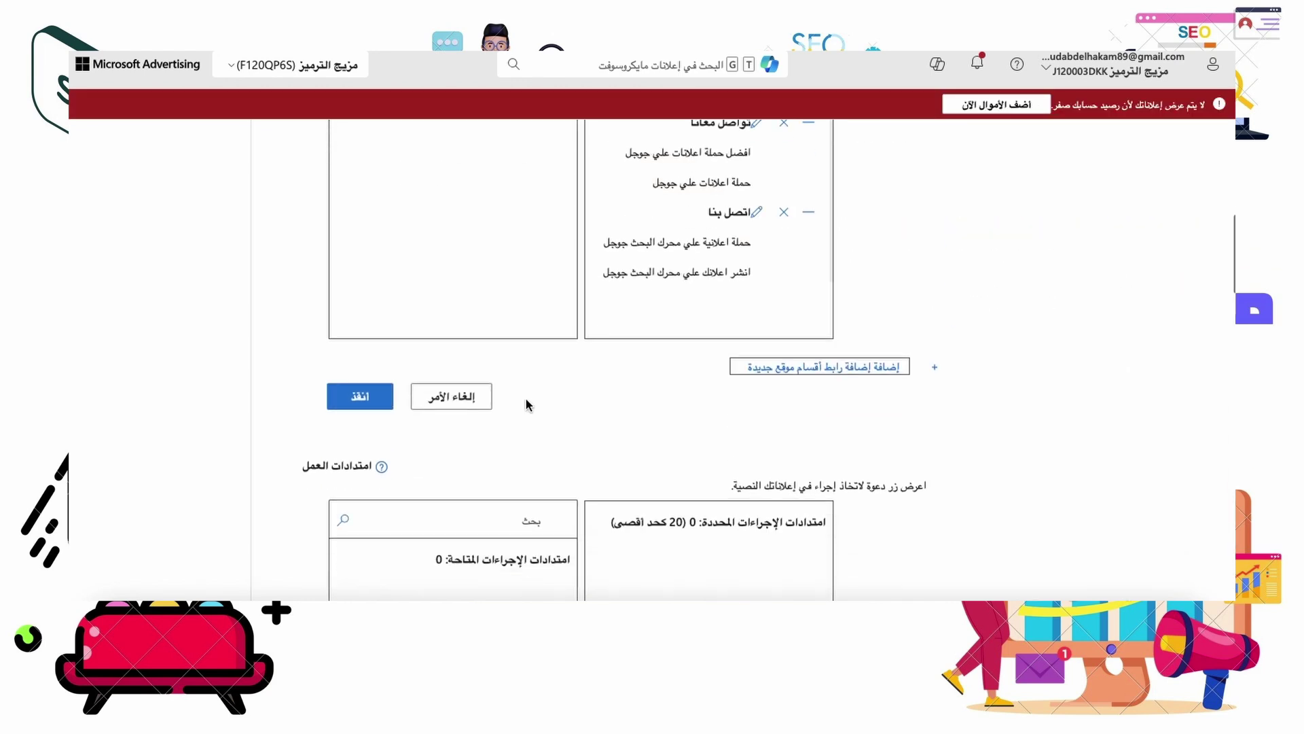
left_click(361, 397)
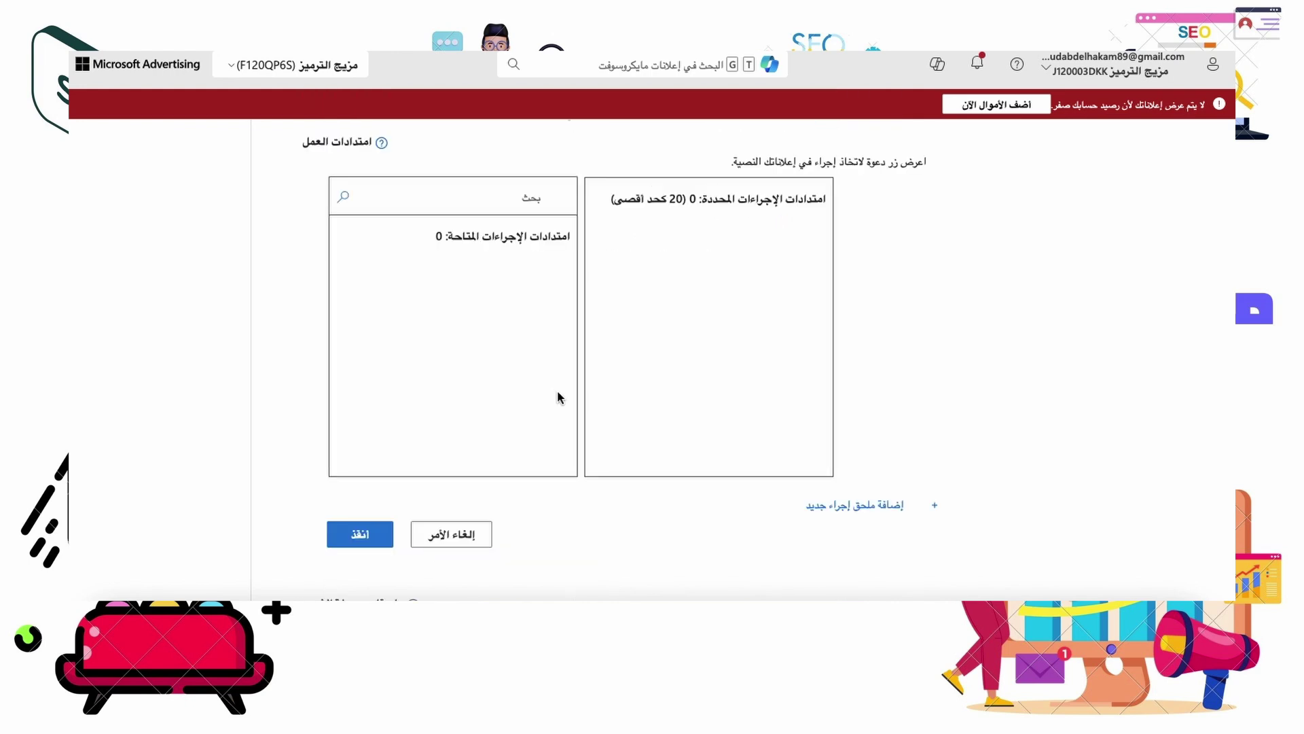
scroll(559, 397, "up", 3)
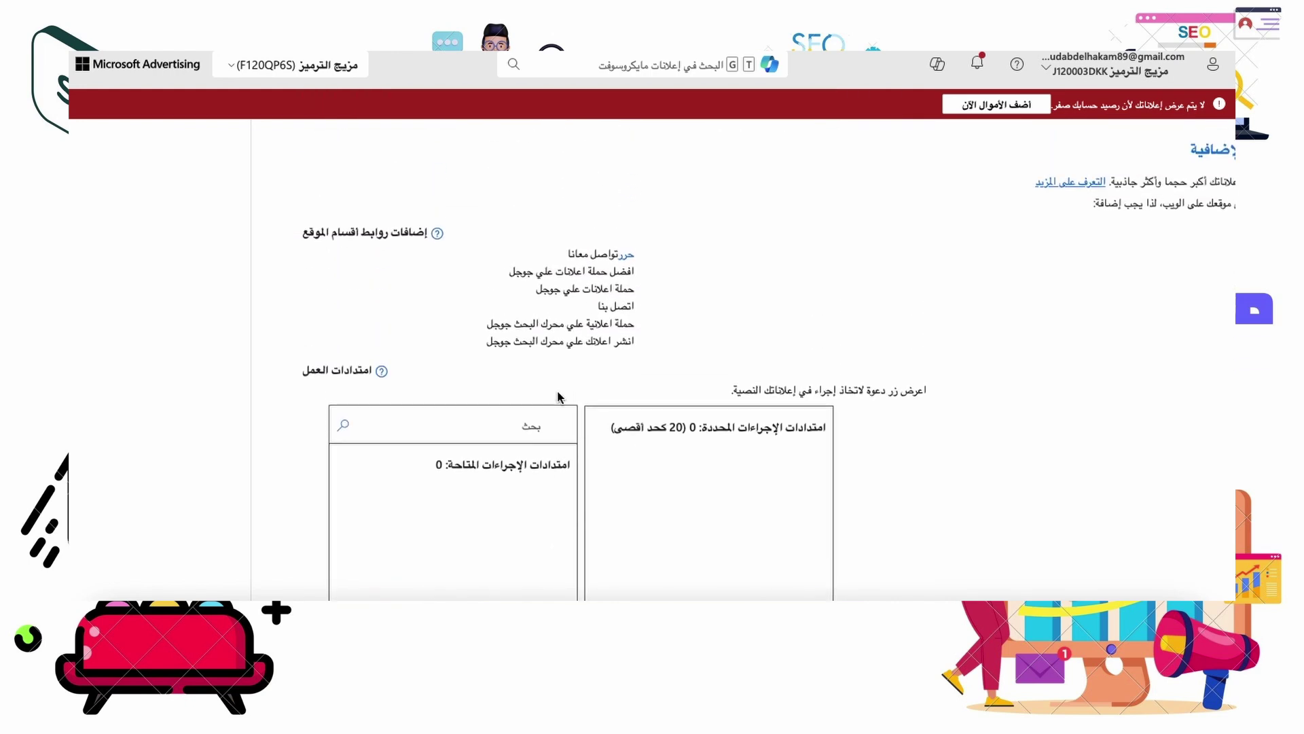
scroll(558, 397, "down", 2)
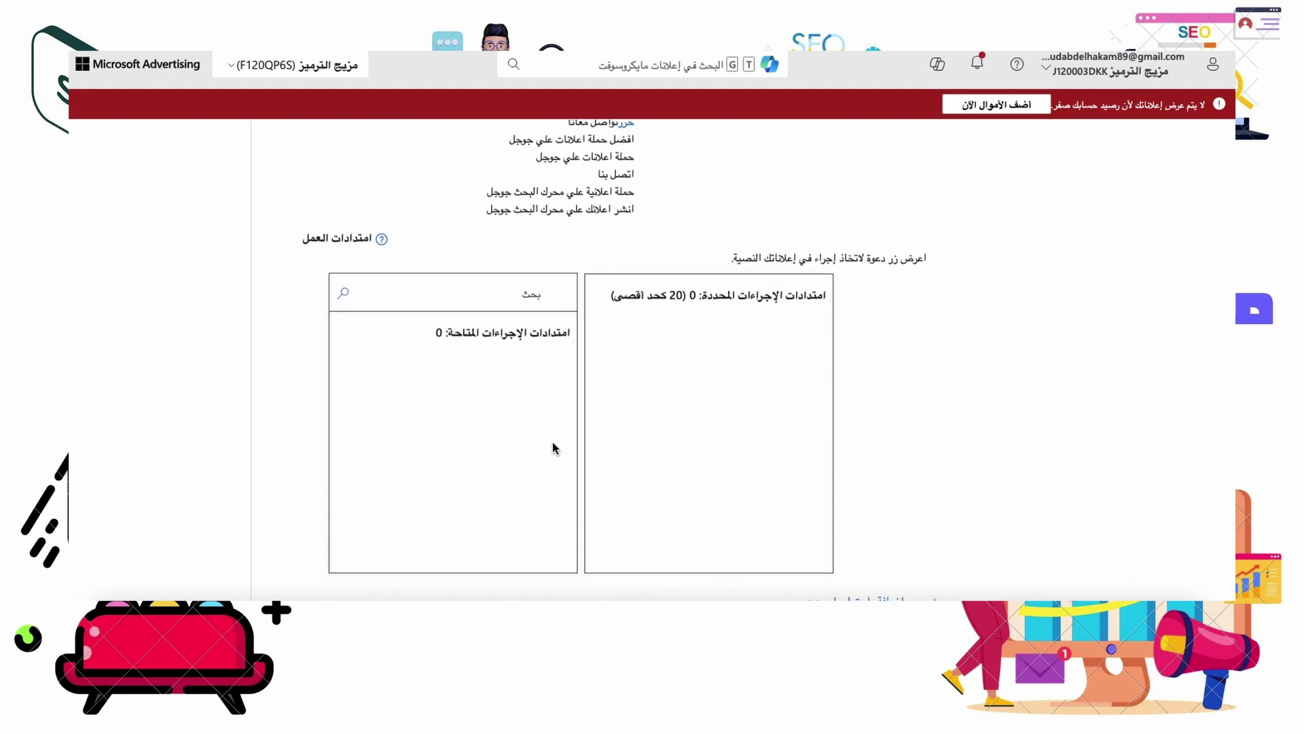
scroll(555, 448, "down", 2)
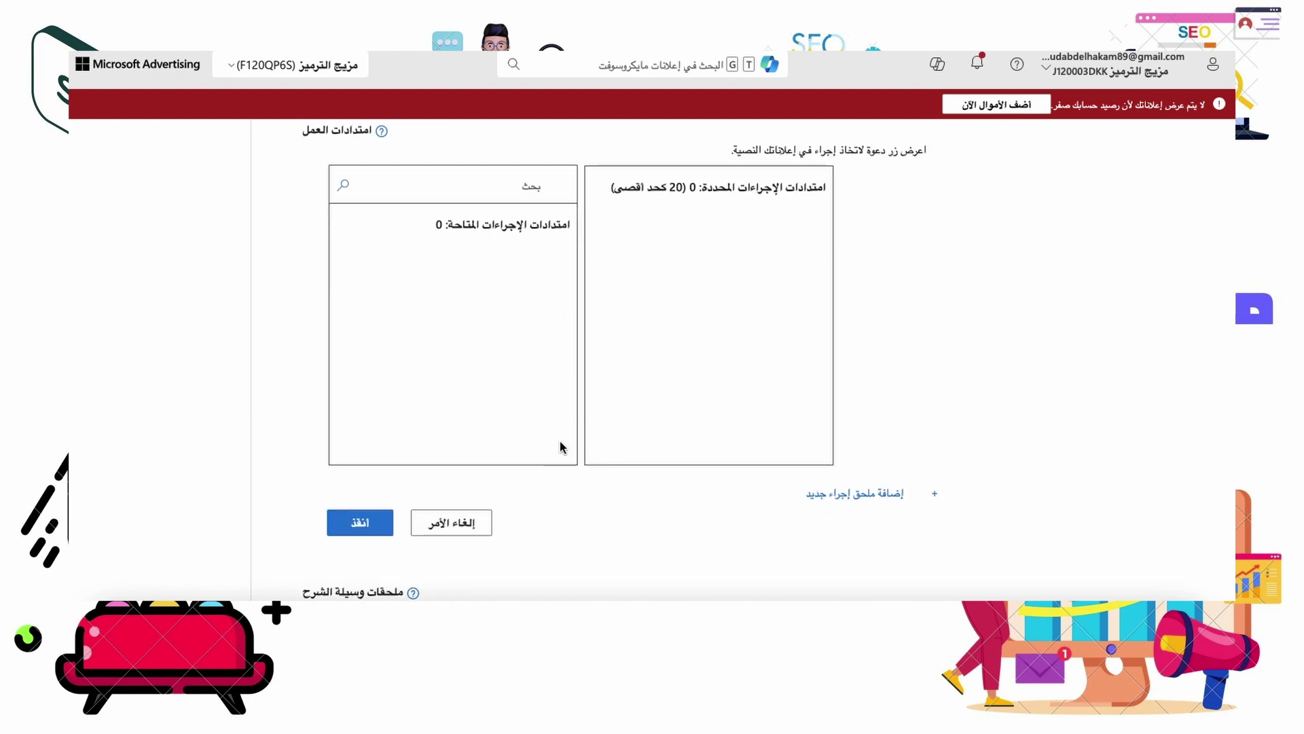
left_click(871, 494)
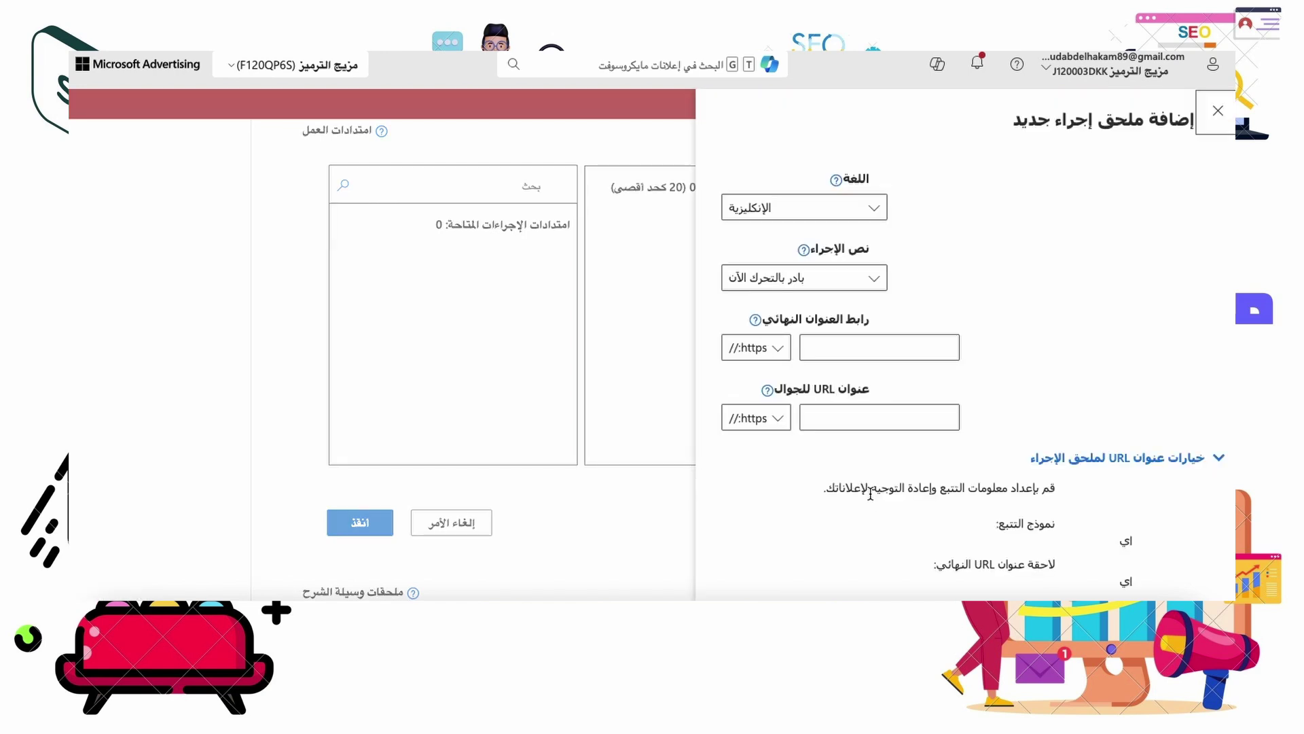
Step: Set the action extension language to العربية and its action text to اتصل بنا
left_click(831, 215)
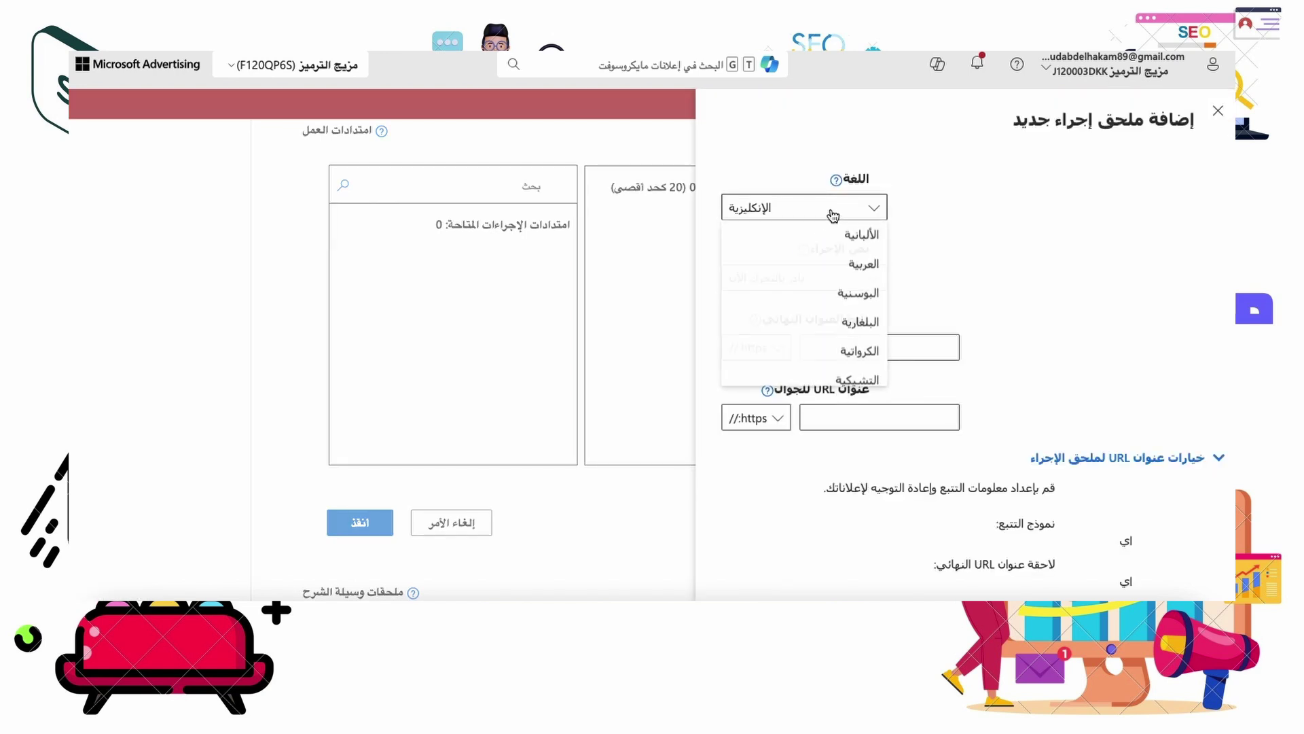
left_click(812, 264)
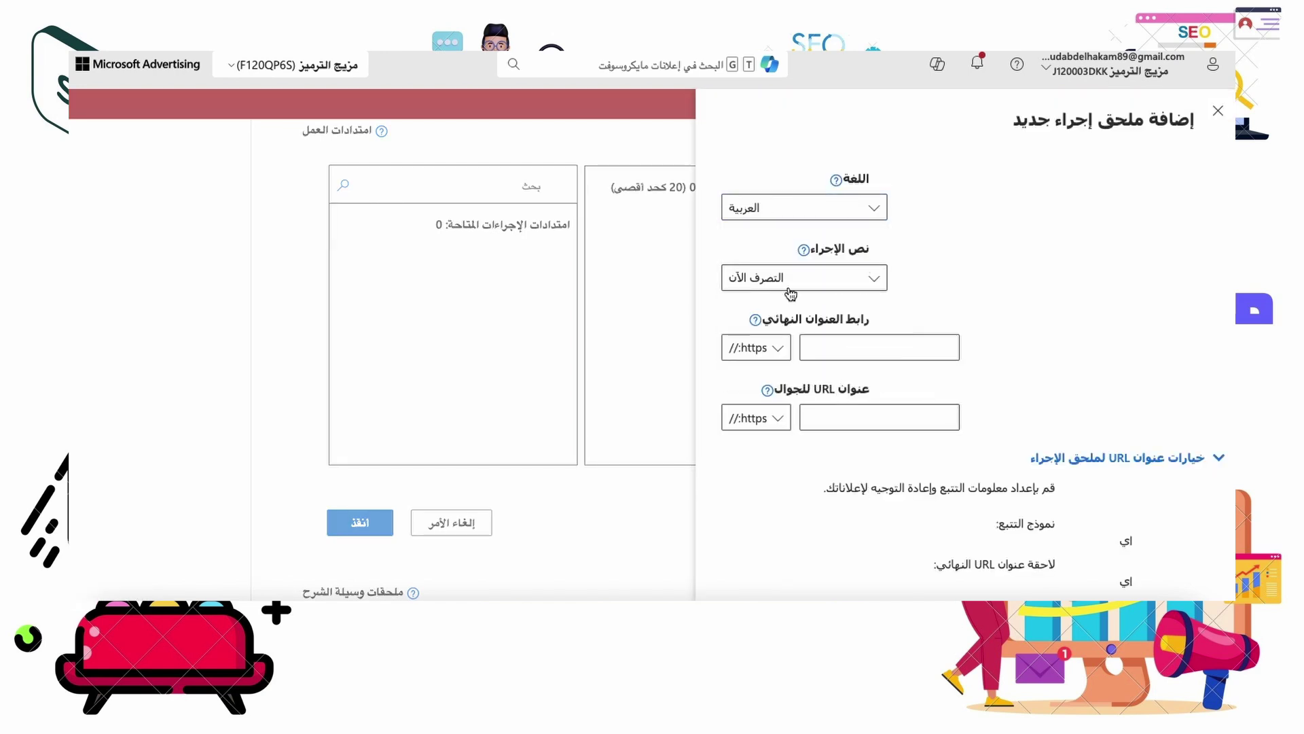
left_click(835, 284)
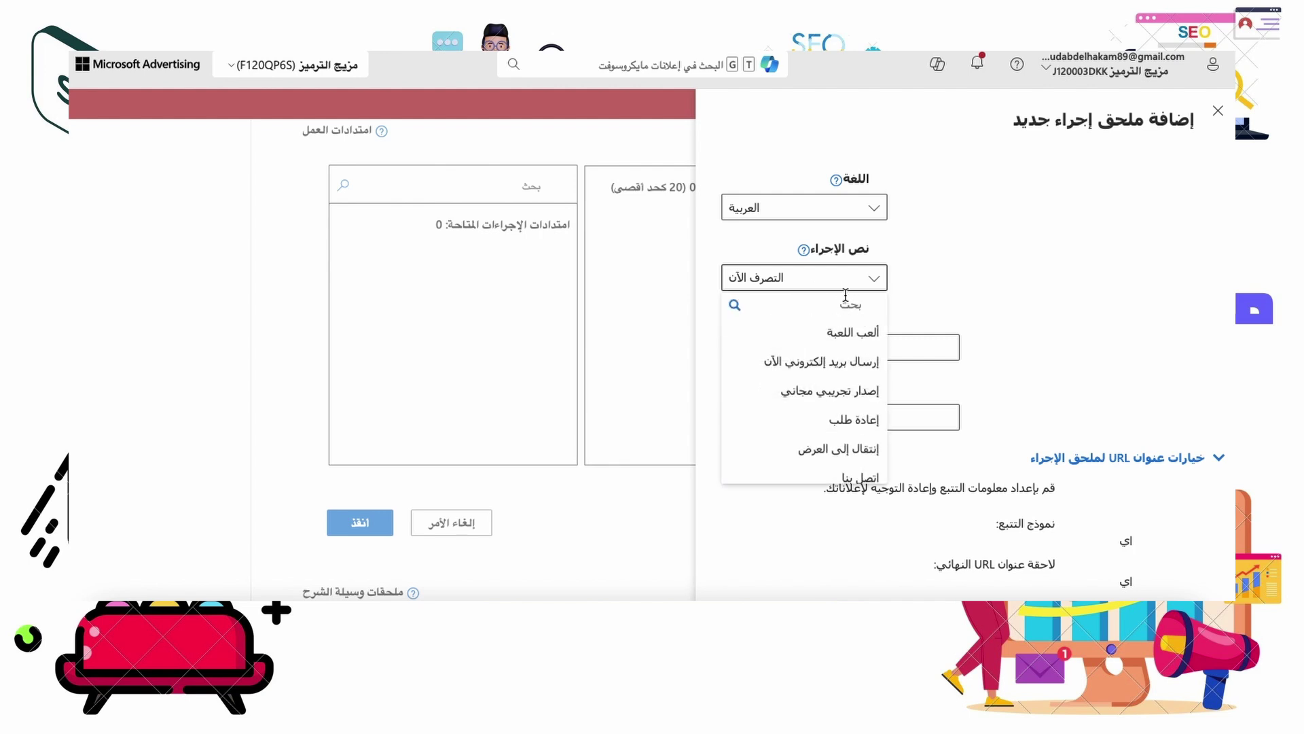
scroll(834, 402, "down", 1)
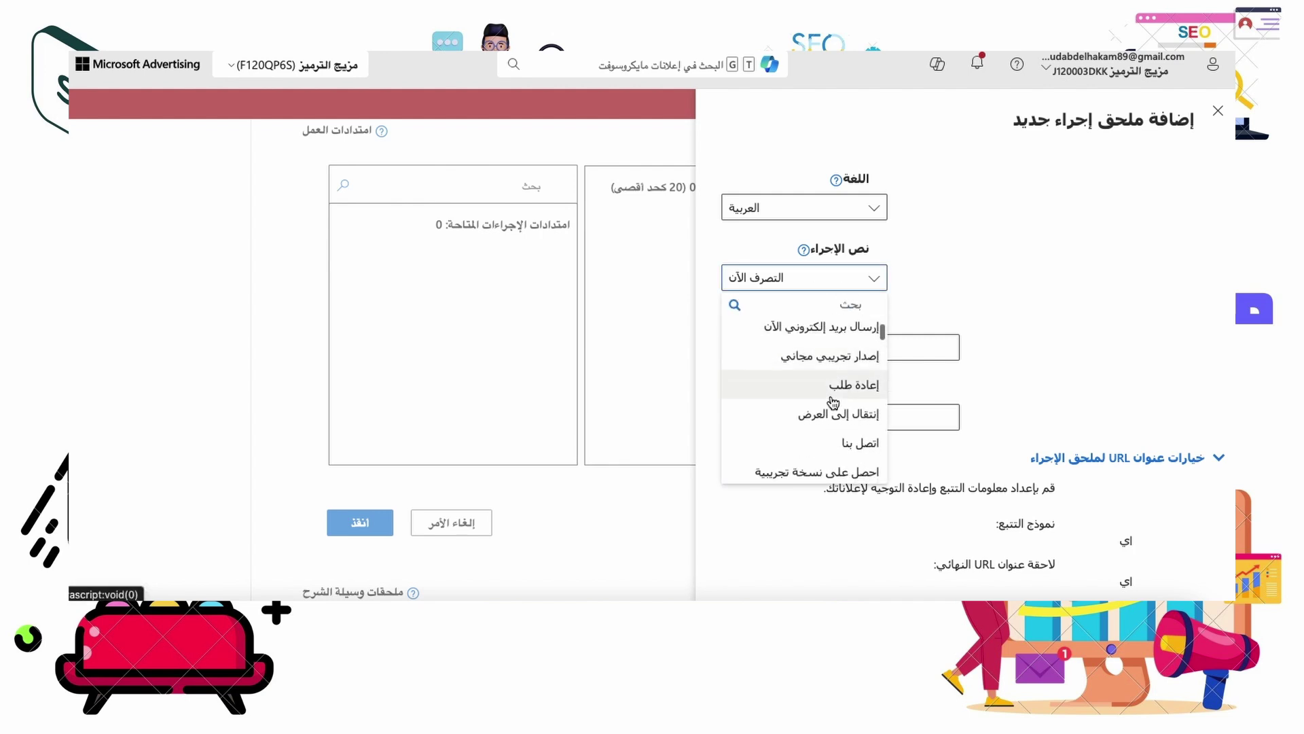
scroll(833, 402, "down", 1)
scroll(836, 405, "down", 1)
left_click(854, 412)
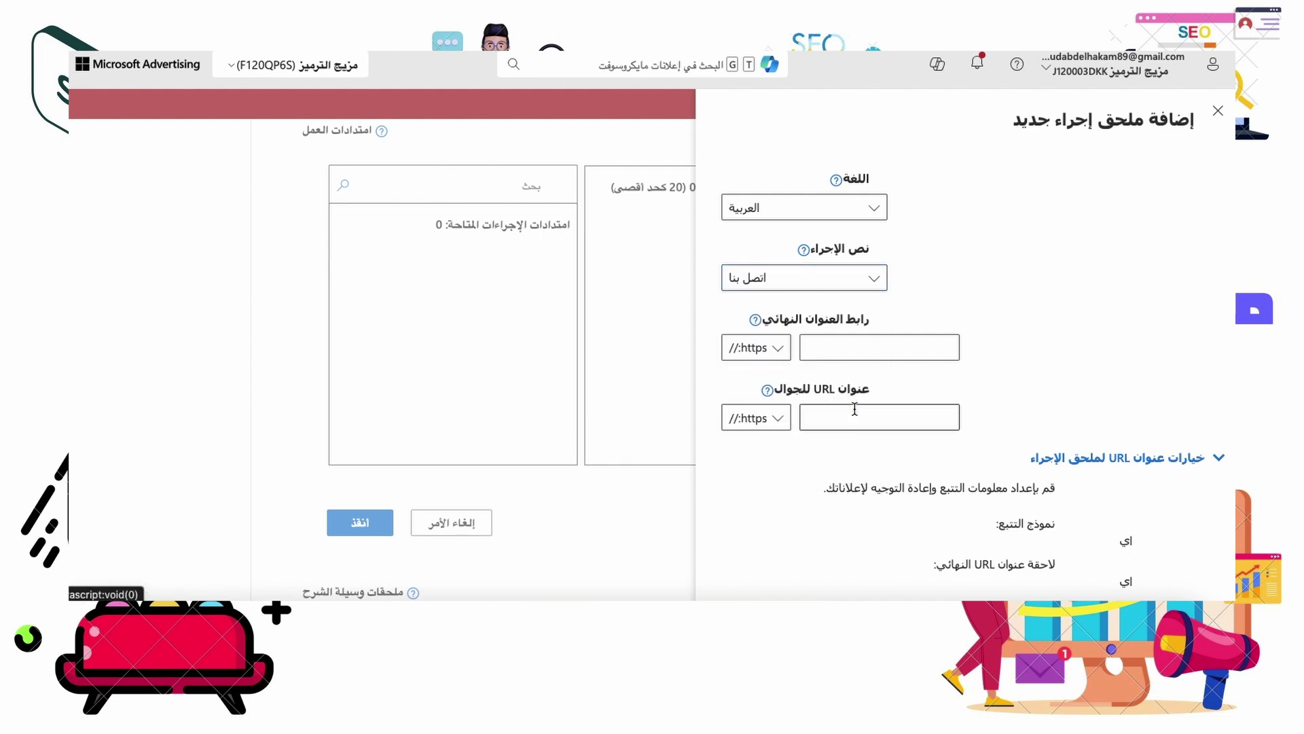
Step: Use the product-category page address as final and mobile URL and save the extension
left_click(836, 346)
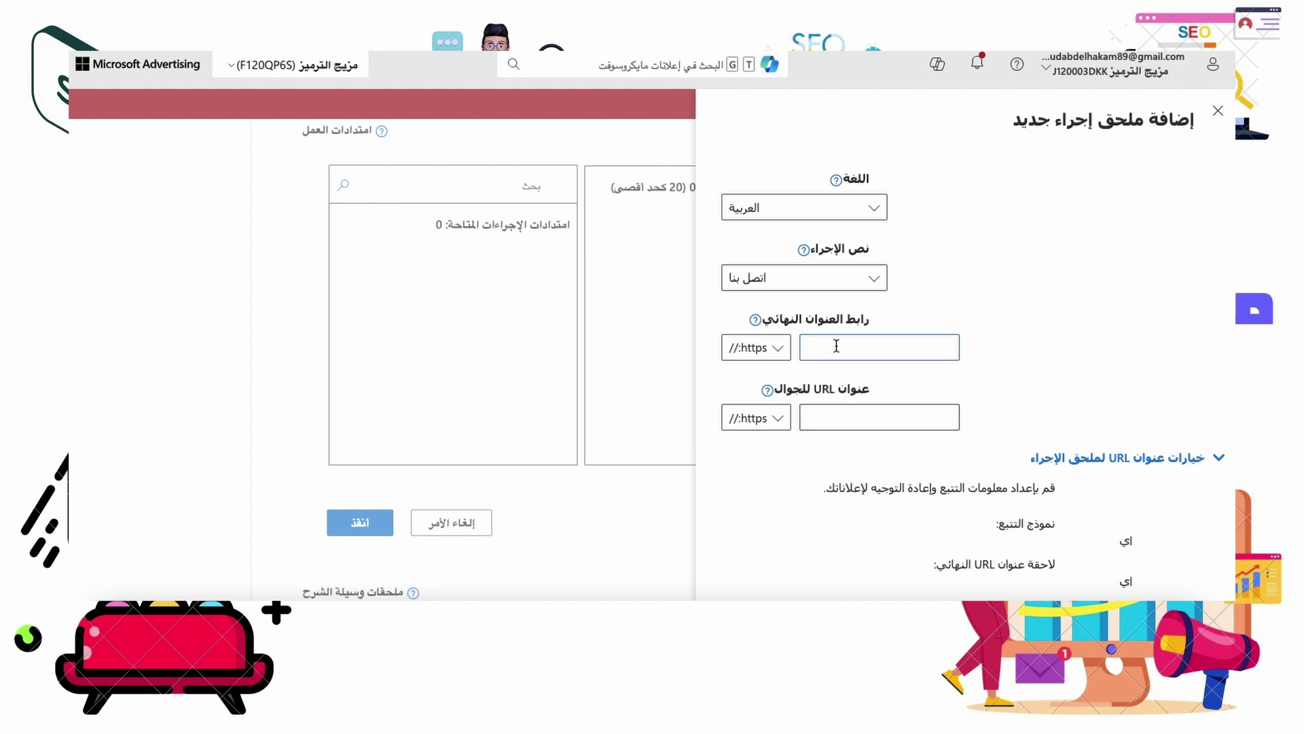
key("ctrl+v")
left_click(888, 415)
key("ctrl+v")
left_click(1044, 416)
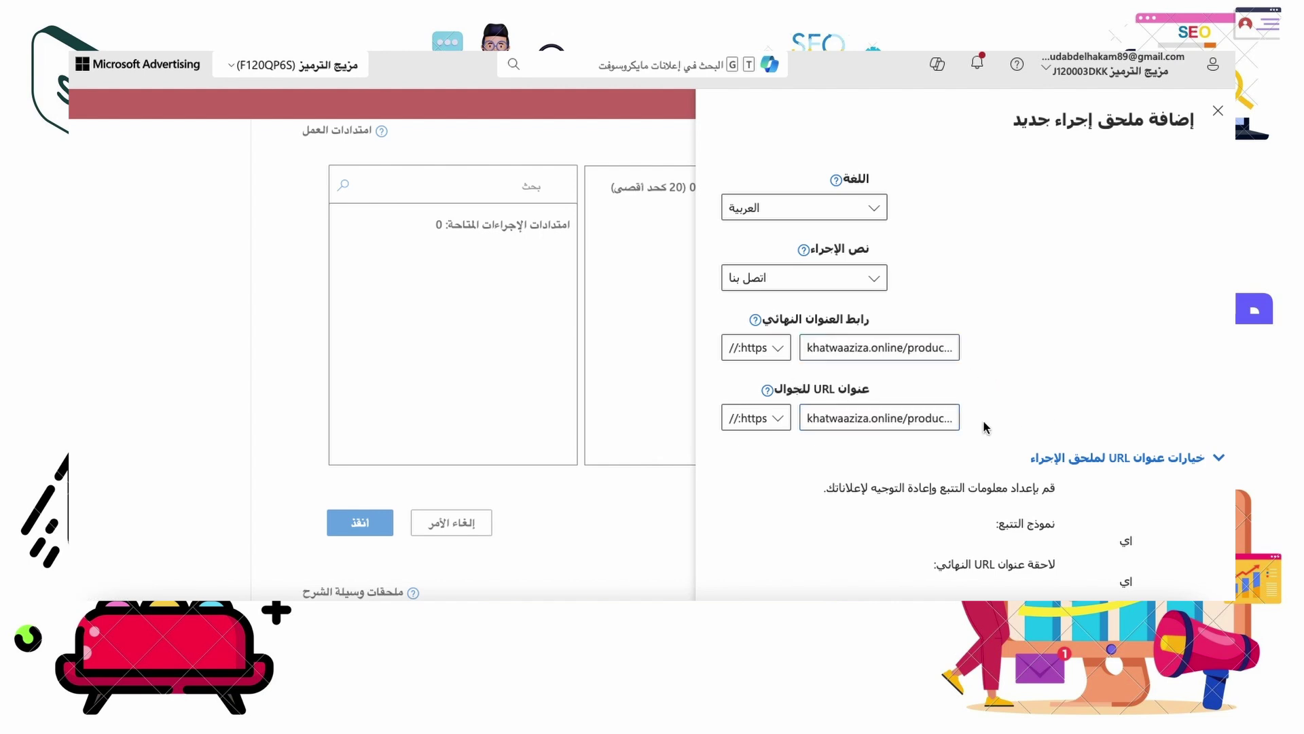
scroll(985, 427, "down", 2)
scroll(984, 427, "down", 2)
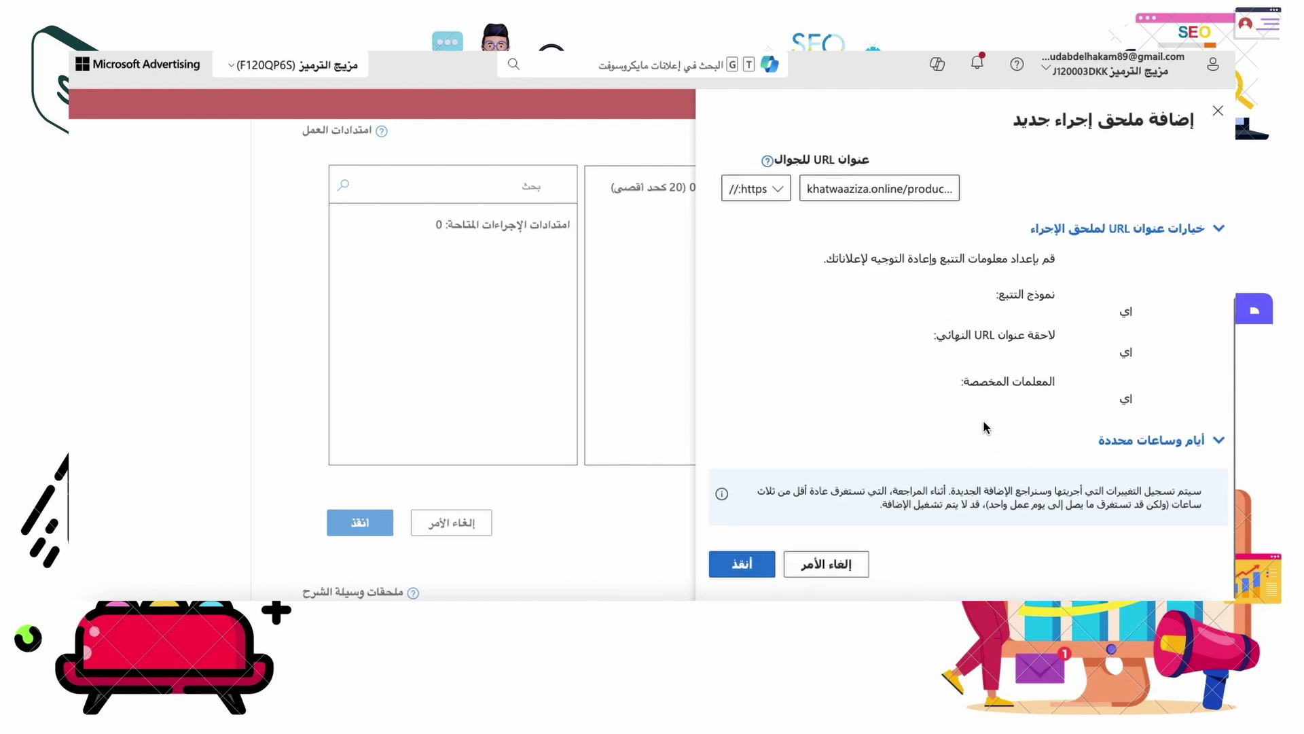
left_click(742, 563)
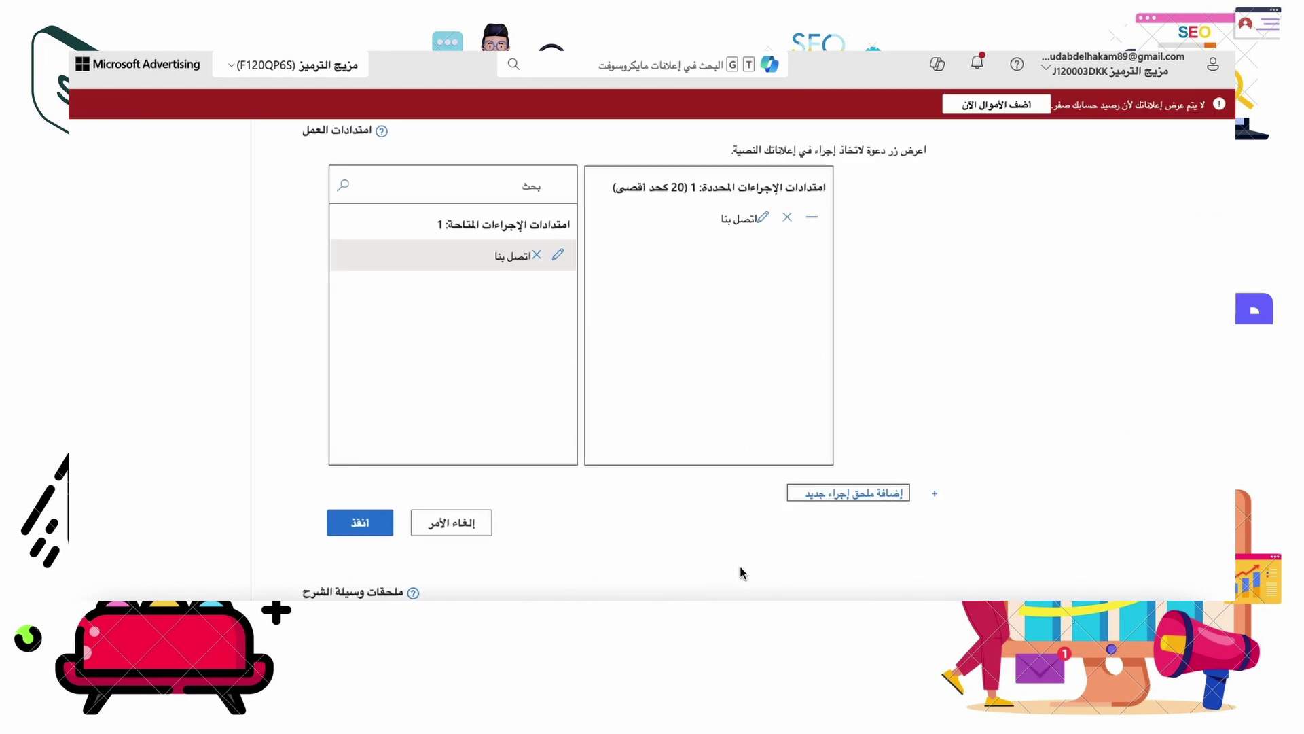
Step: Start another new action extension and set its language to Arabic (العربية)
left_click(850, 494)
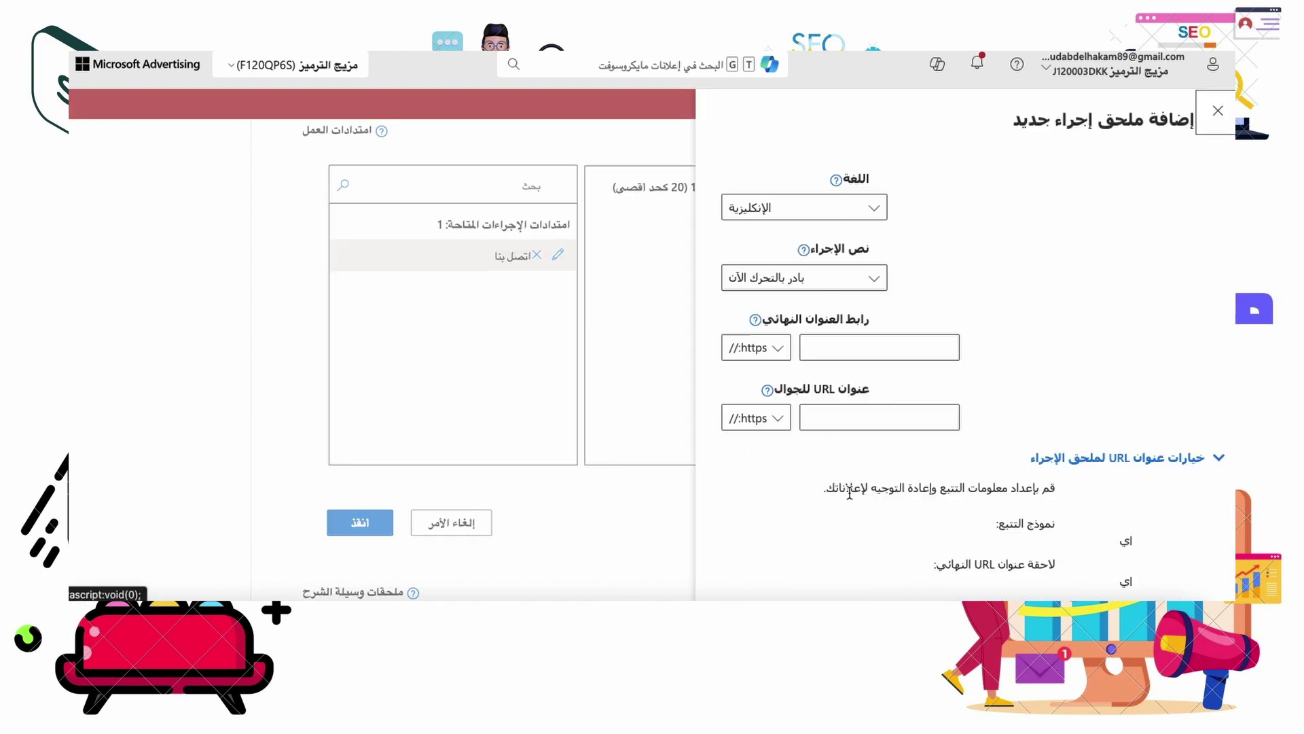
left_click(783, 209)
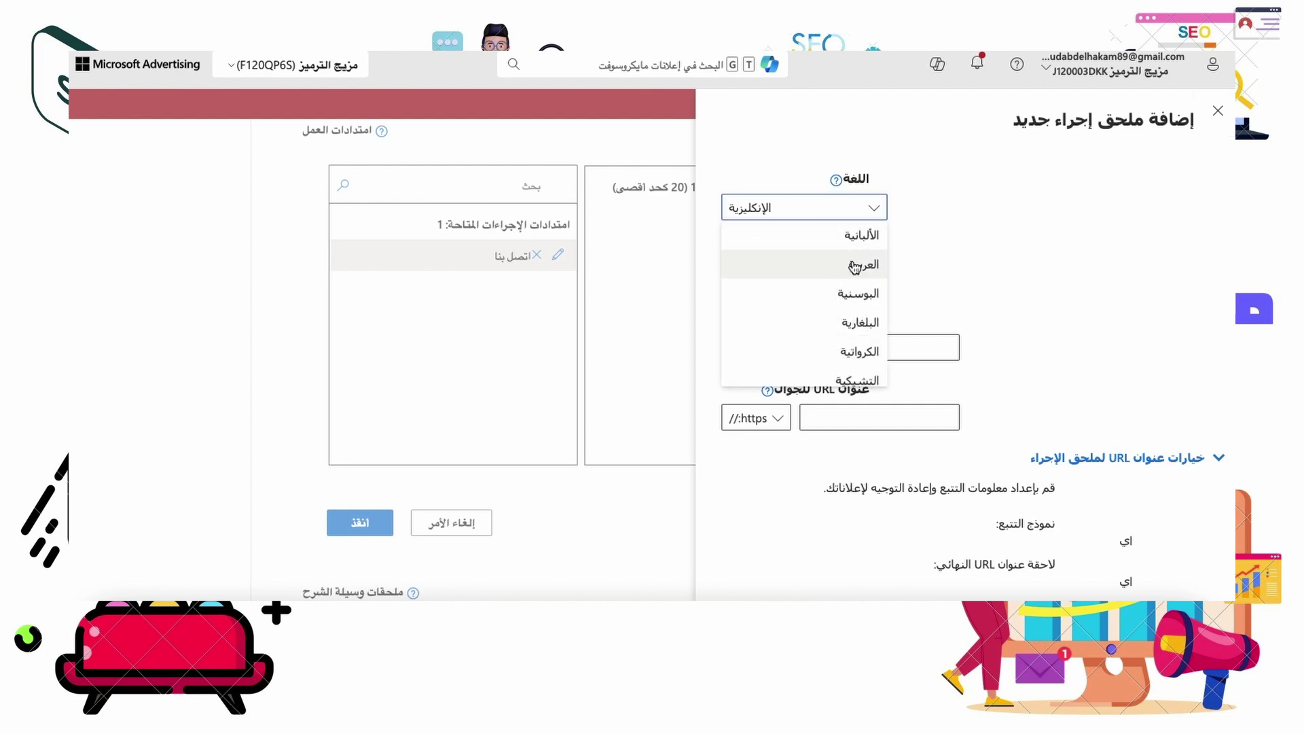
left_click(856, 267)
Step: Choose جربه الآن from the Action text list
left_click(818, 279)
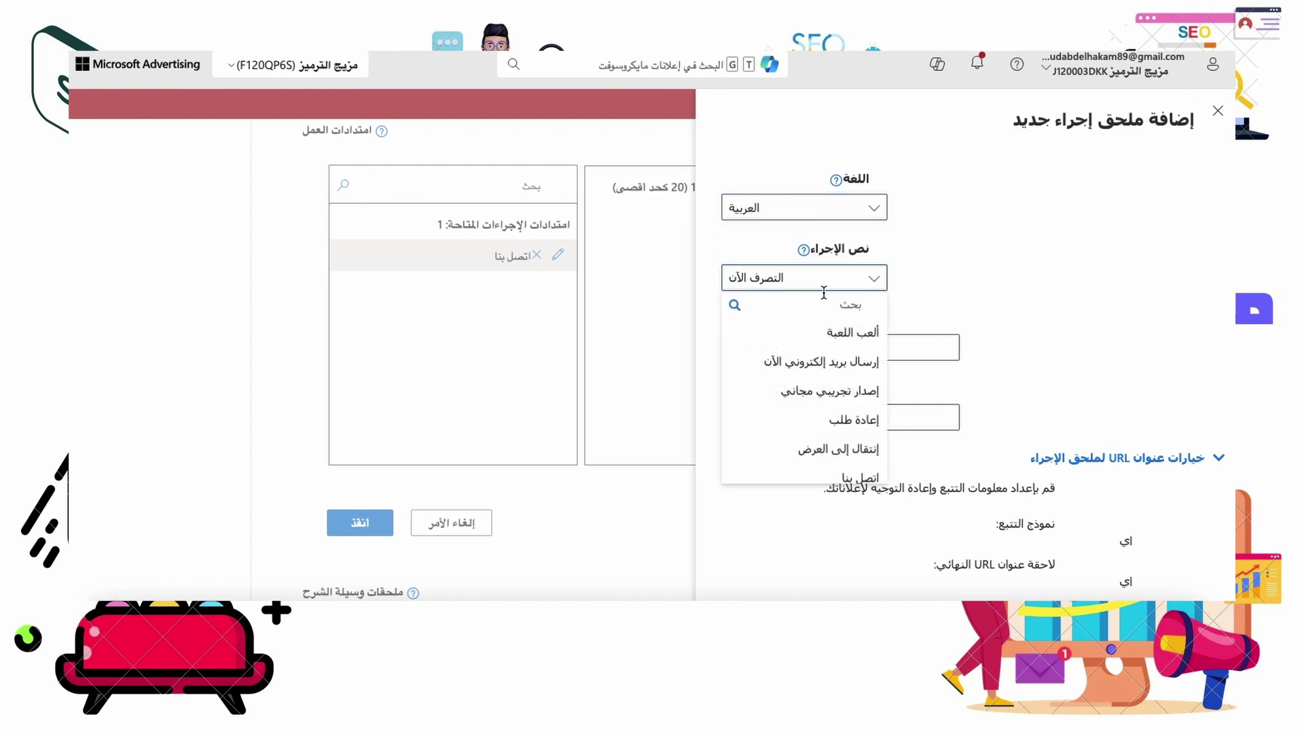
scroll(819, 418, "down", 2)
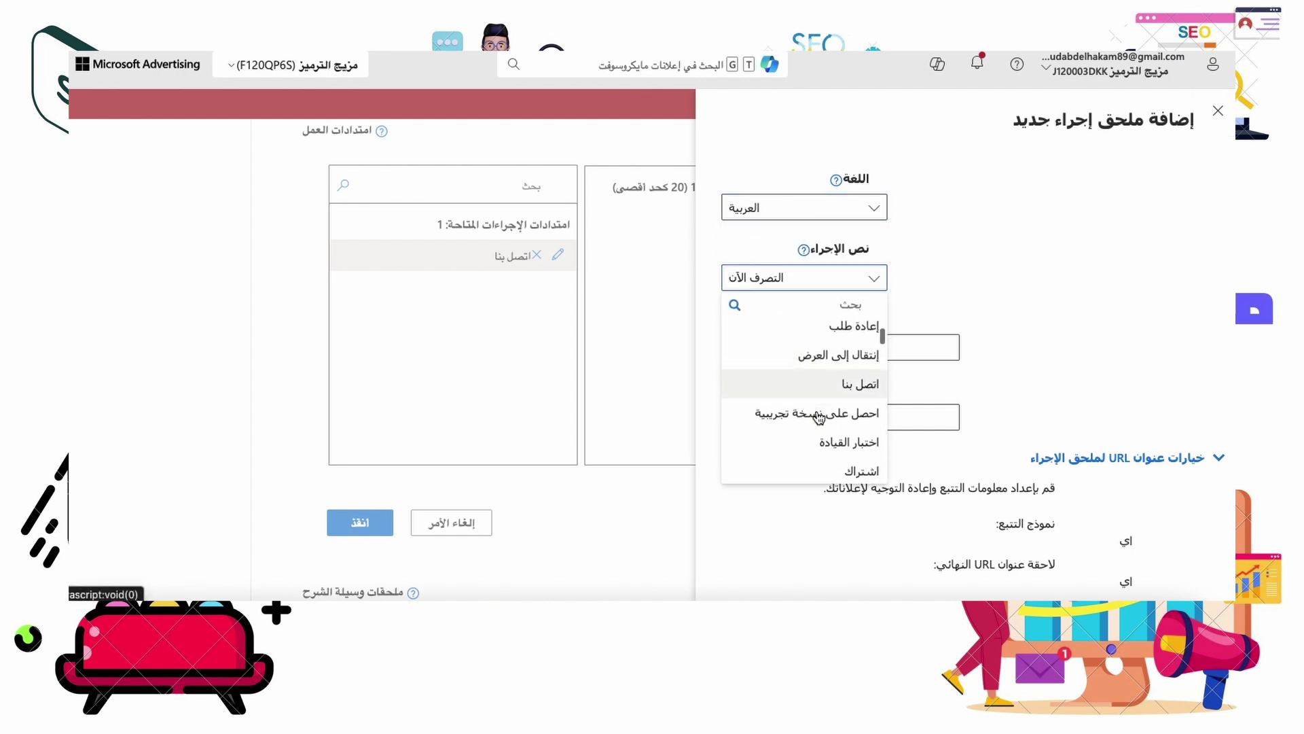
scroll(818, 417, "down", 3)
scroll(811, 388, "down", 2)
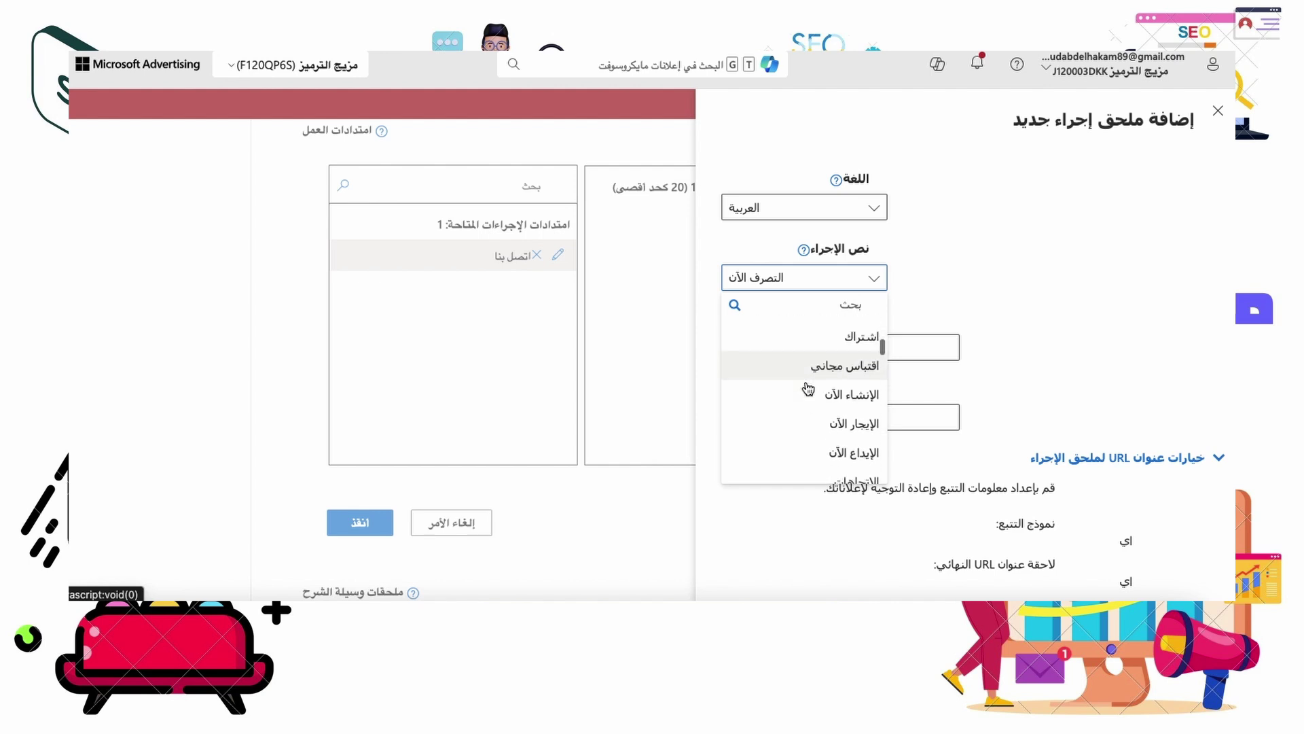
scroll(809, 387, "down", 2)
scroll(808, 388, "down", 1)
scroll(808, 389, "down", 1)
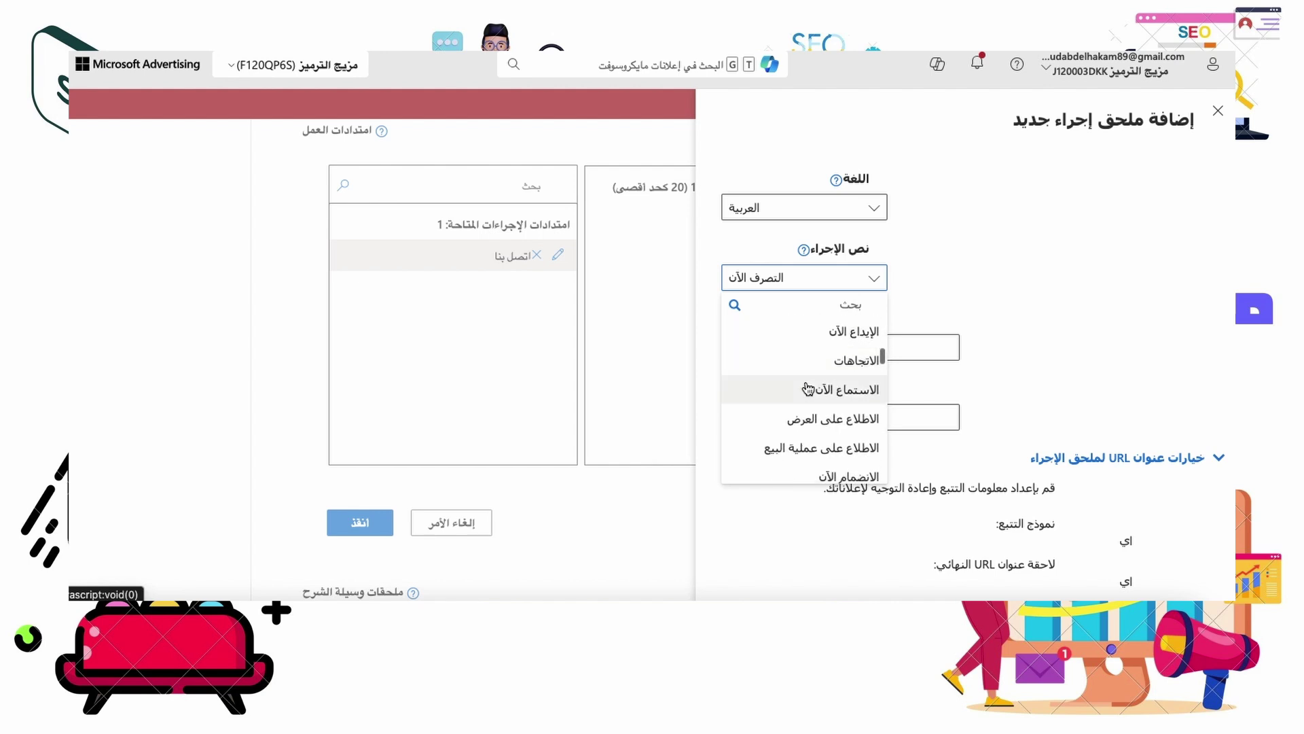
scroll(808, 389, "down", 1)
scroll(808, 388, "down", 2)
scroll(808, 388, "down", 2)
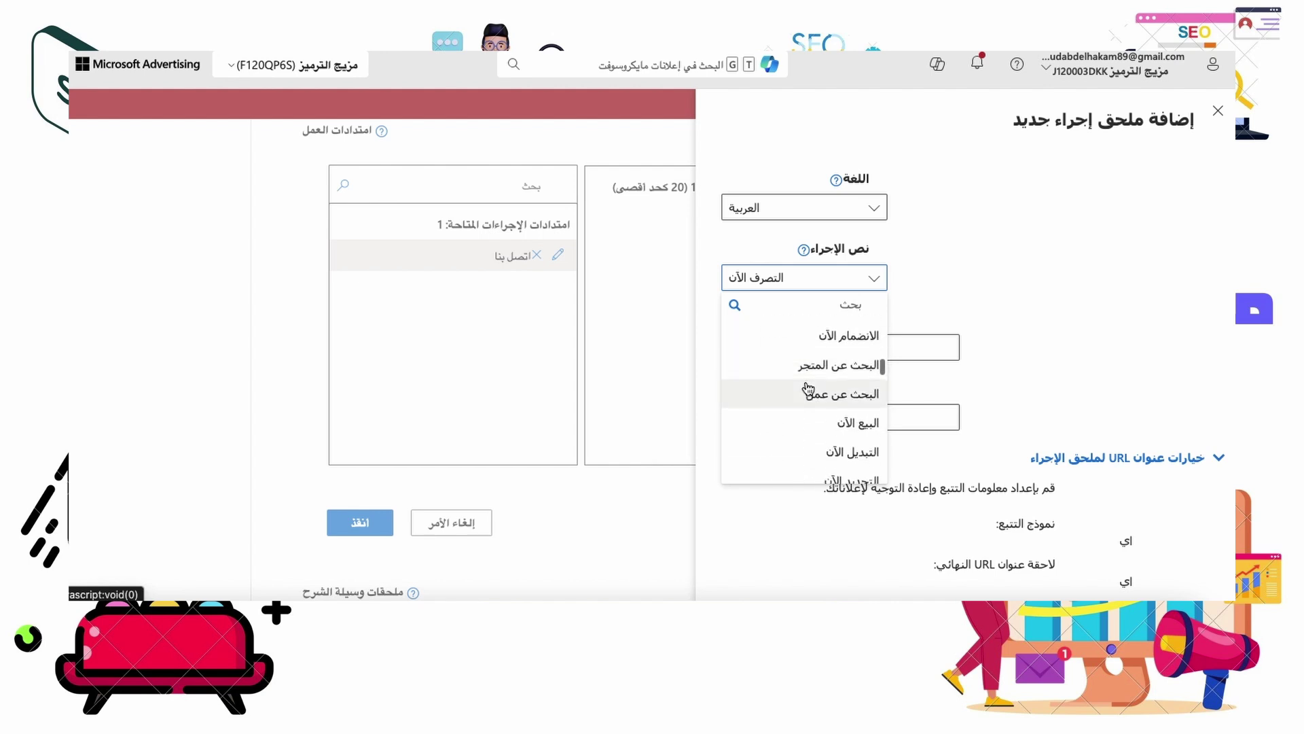
scroll(808, 389, "down", 1)
scroll(808, 389, "down", 2)
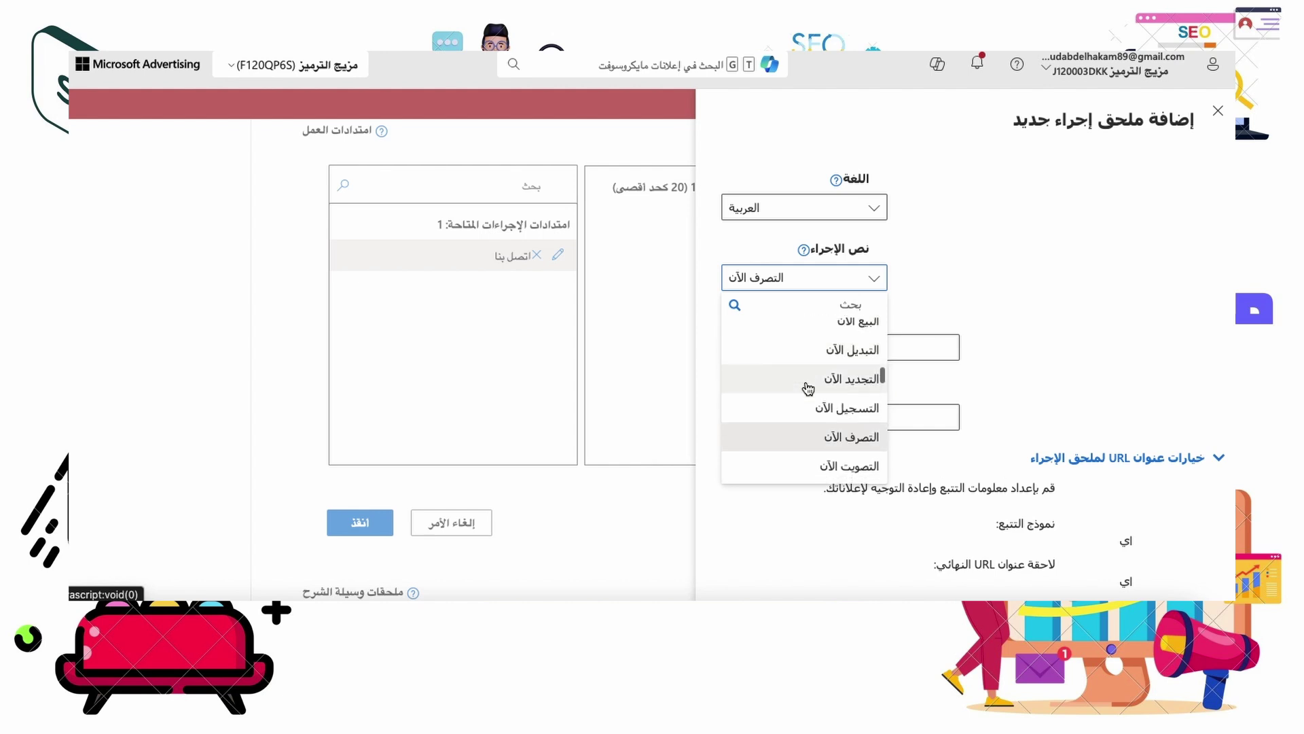
scroll(809, 388, "down", 1)
scroll(809, 389, "down", 2)
scroll(809, 388, "down", 1)
scroll(810, 390, "down", 1)
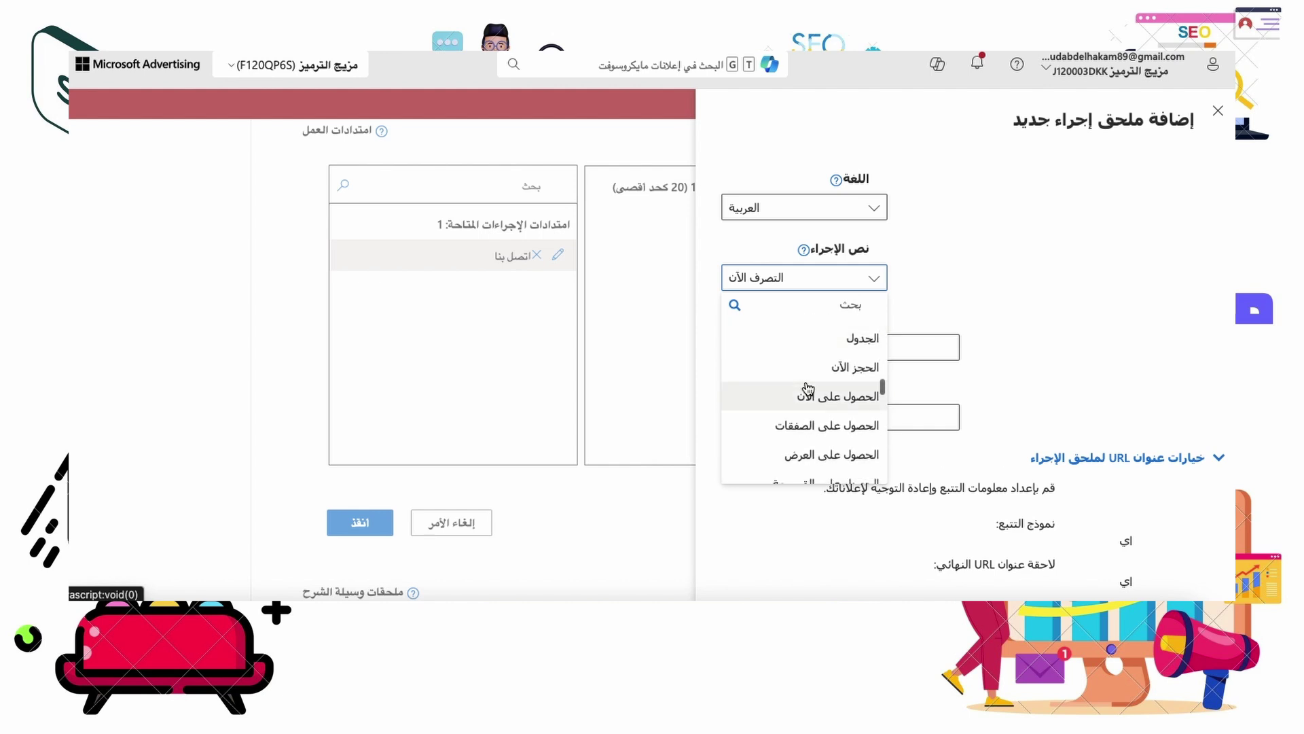
scroll(753, 387, "down", 2)
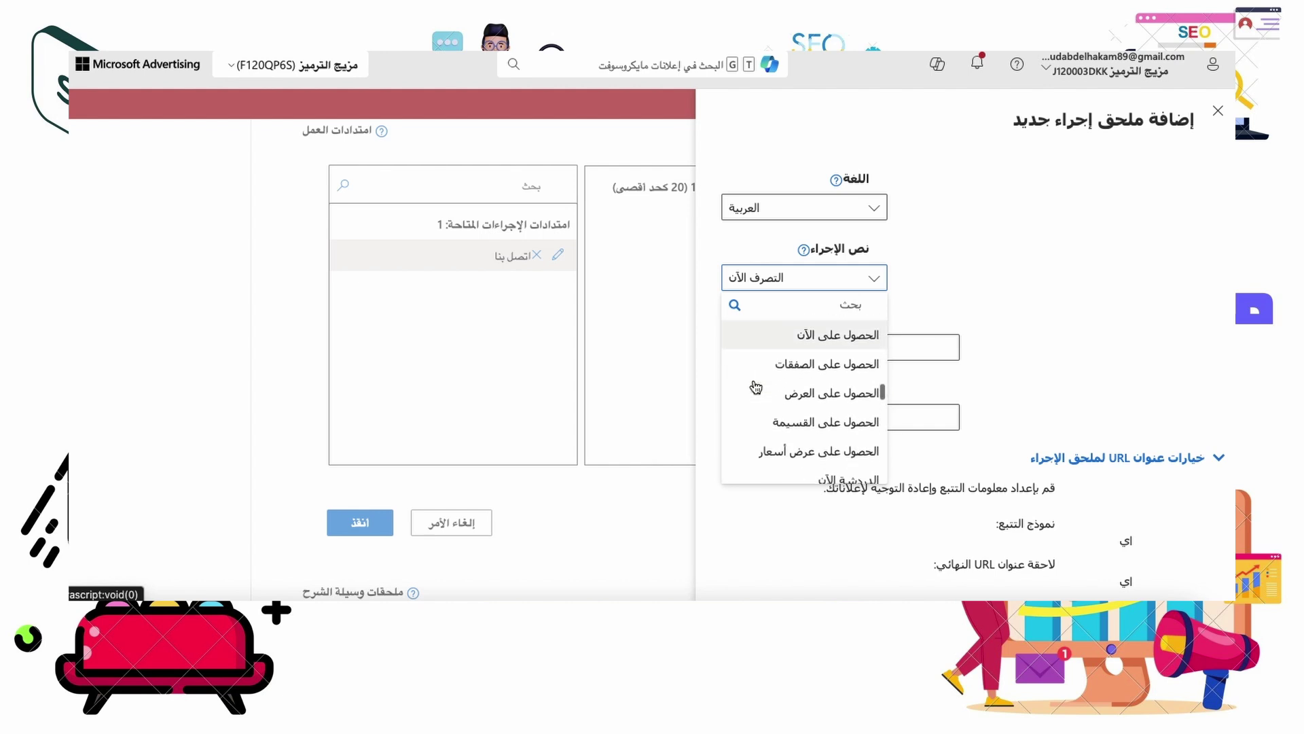
scroll(754, 387, "down", 3)
scroll(755, 387, "down", 1)
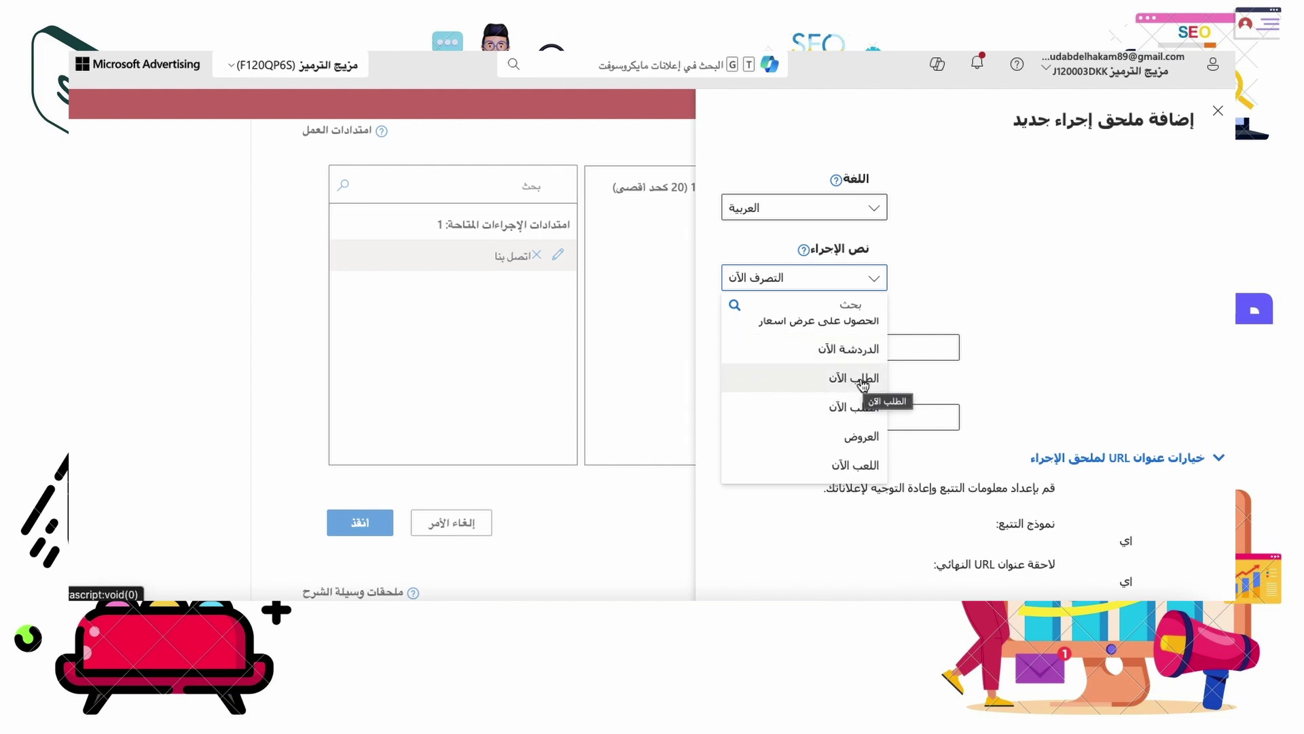
scroll(754, 394, "down", 2)
scroll(750, 407, "down", 2)
scroll(744, 439, "down", 1)
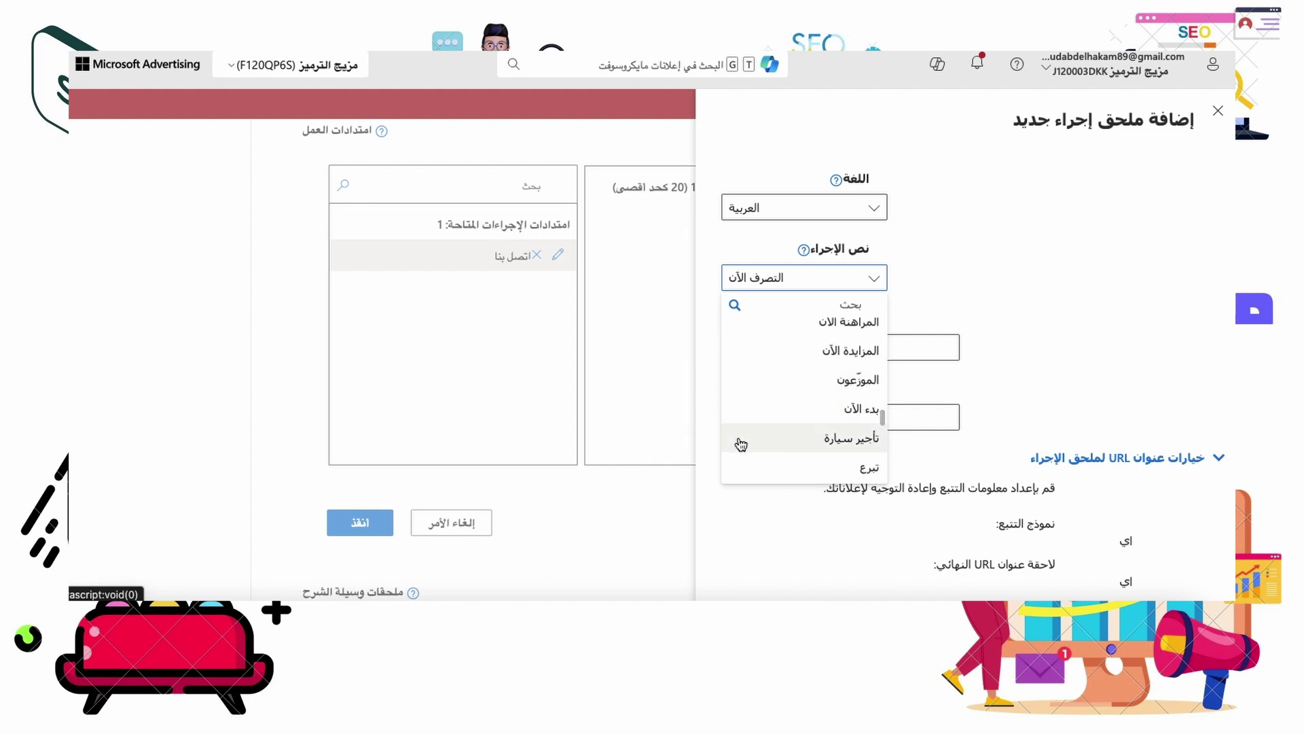
scroll(741, 445, "down", 1)
scroll(741, 445, "down", 2)
scroll(741, 445, "down", 3)
scroll(741, 445, "down", 2)
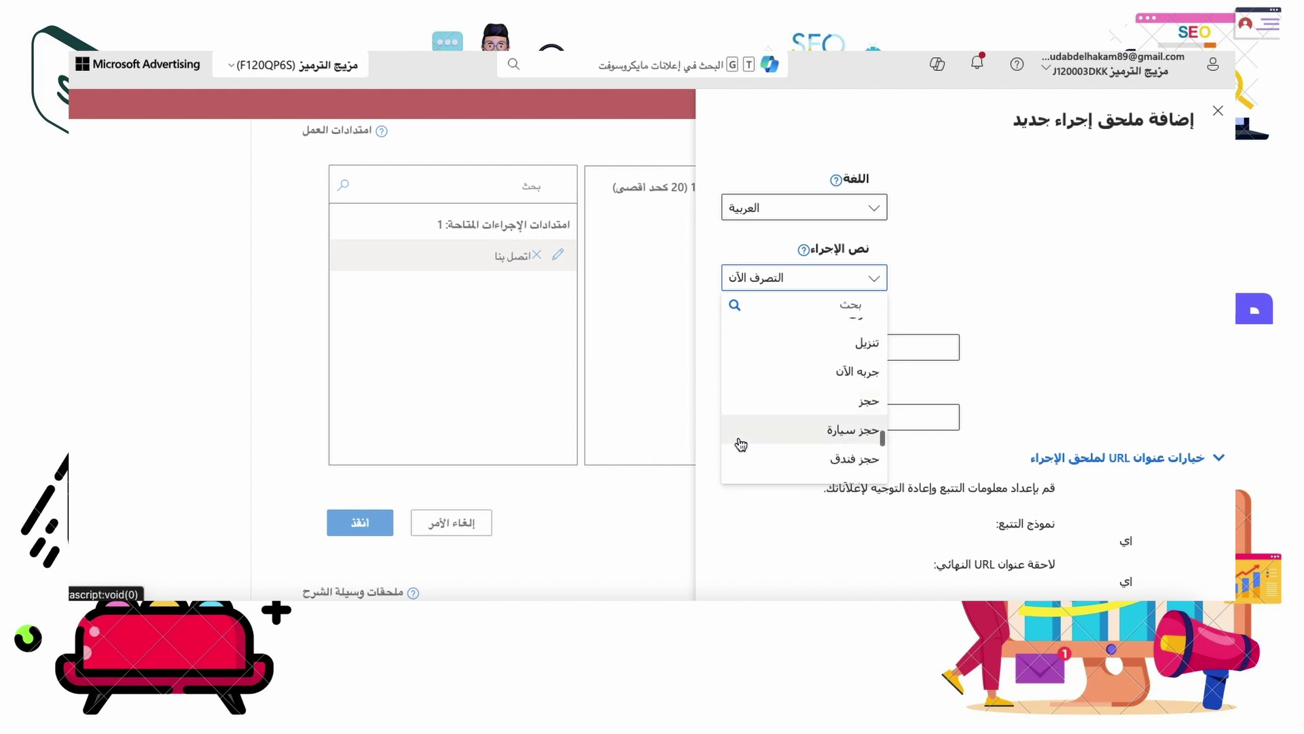
scroll(740, 445, "down", 2)
scroll(741, 445, "up", 1)
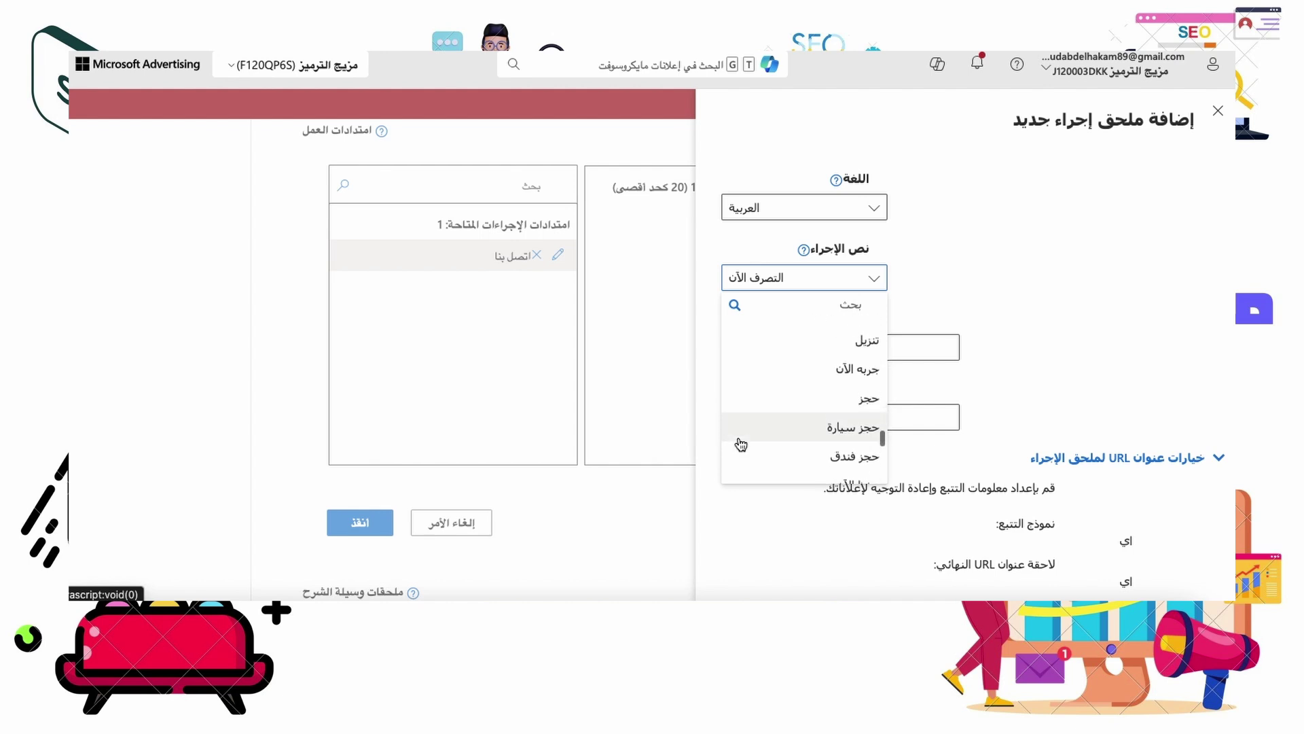
scroll(741, 445, "down", 1)
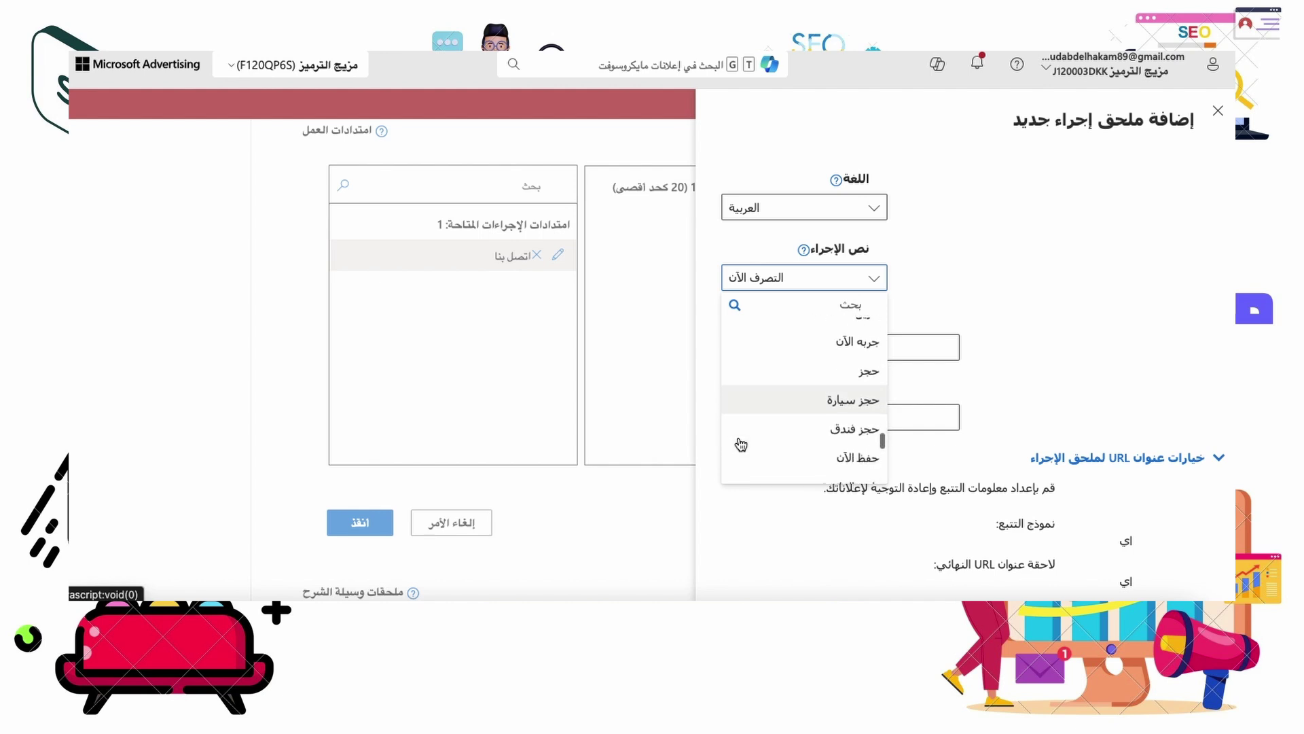
left_click(840, 345)
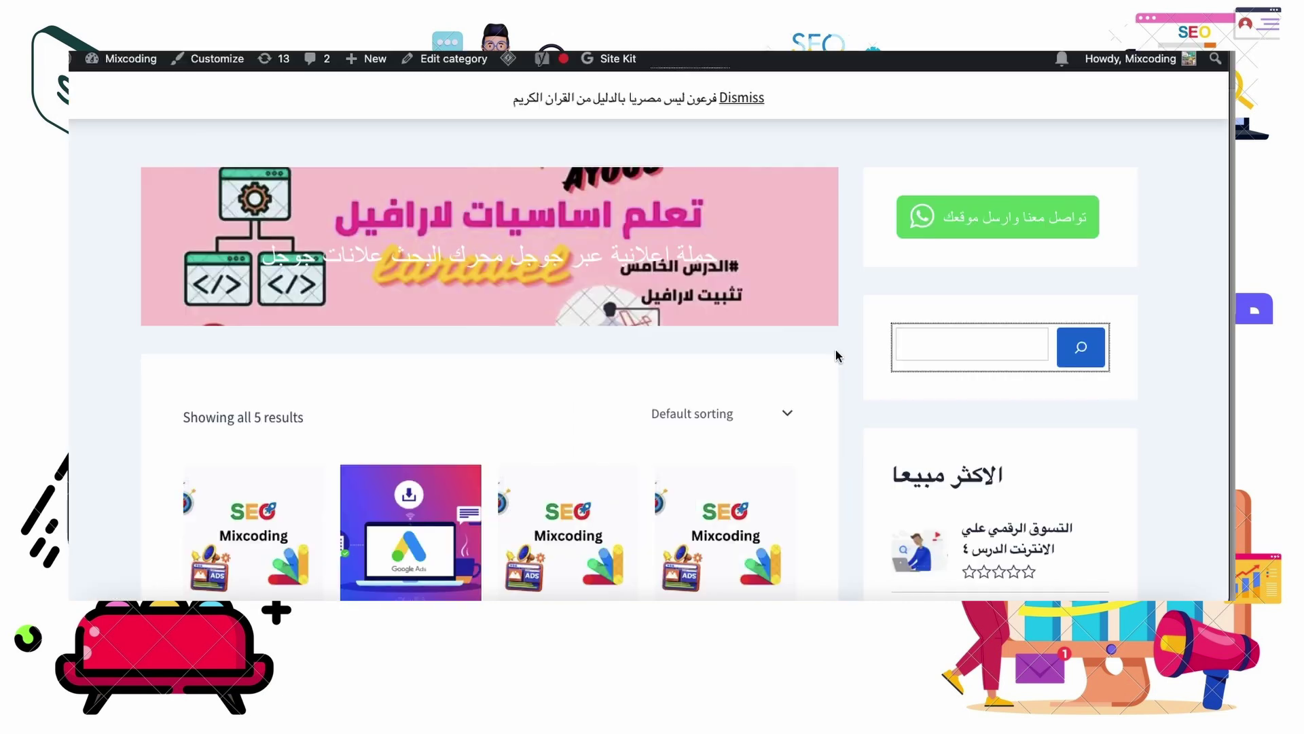
Step: Open the حملة اعلانات جوجل product from the shop listing to show its product page
scroll(509, 411, "down", 3)
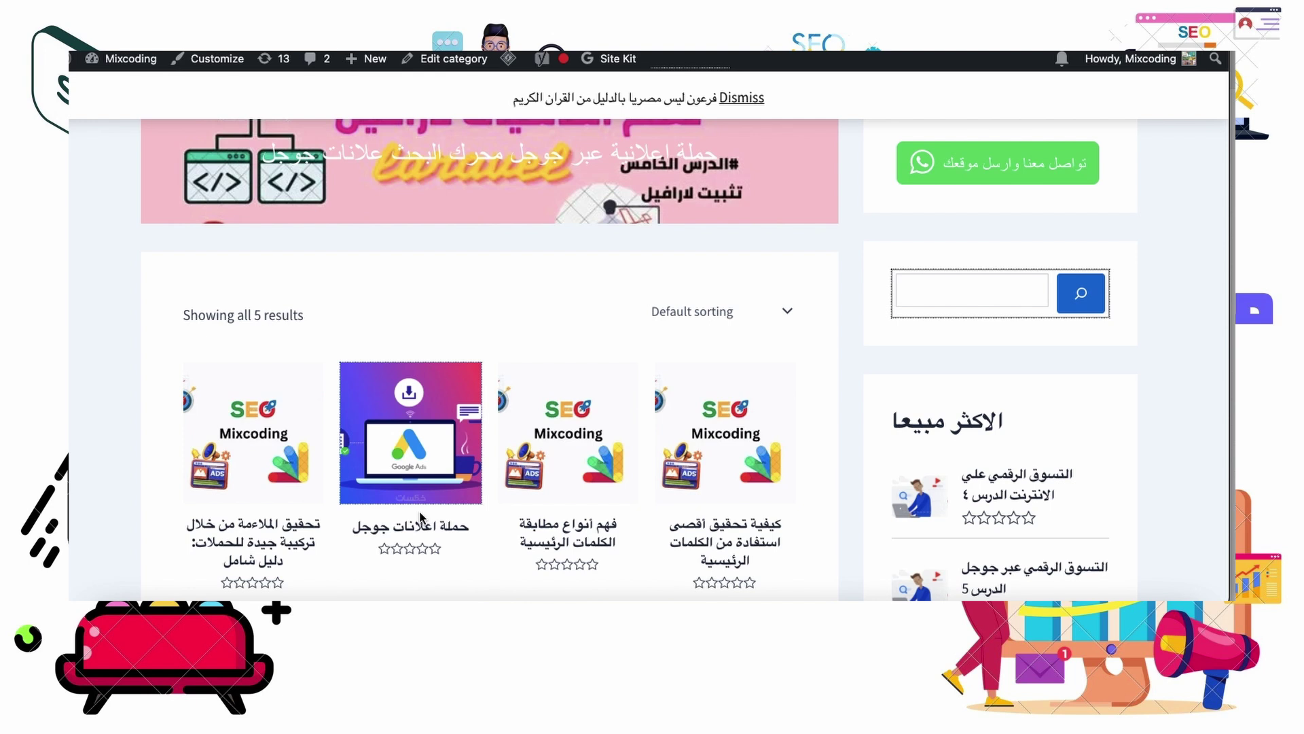
left_click(409, 392)
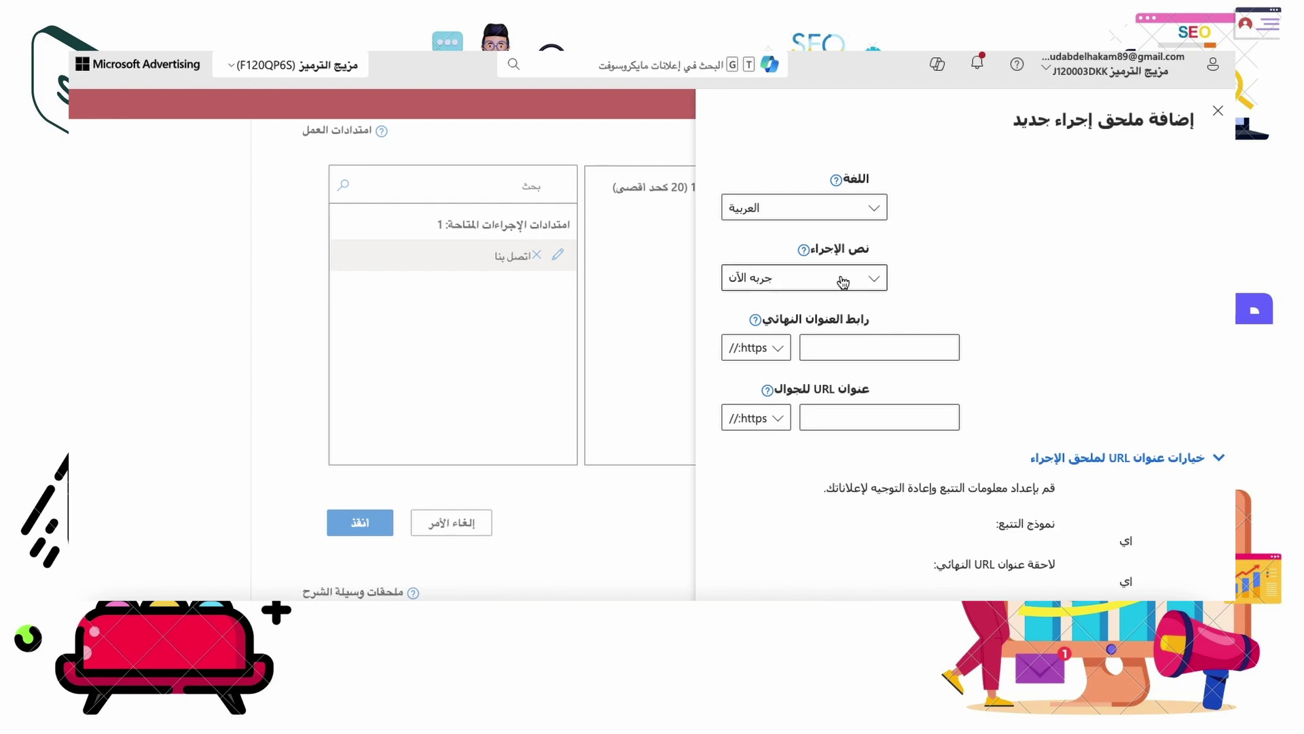
Step: Paste the product page address as the Final URL and Mobile URL, then save the جربه الآن extension
left_click(825, 343)
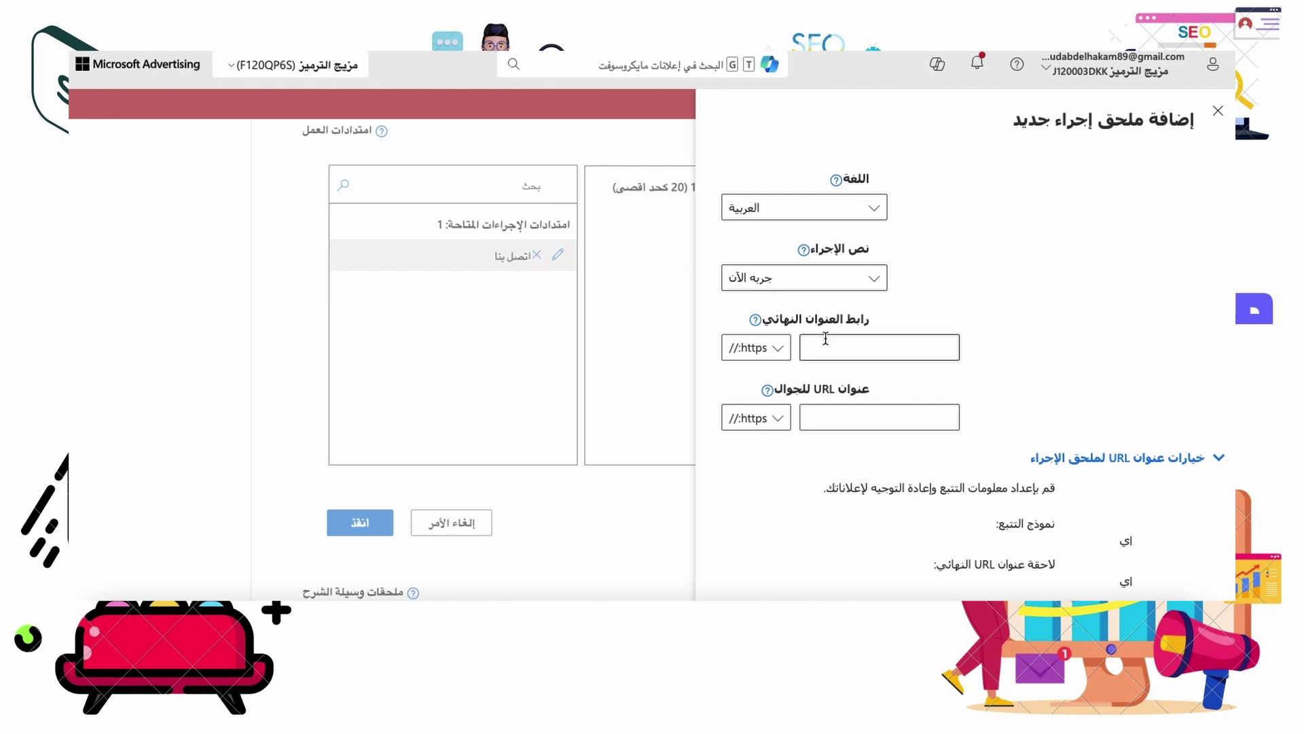
key("ctrl+v")
left_click(834, 417)
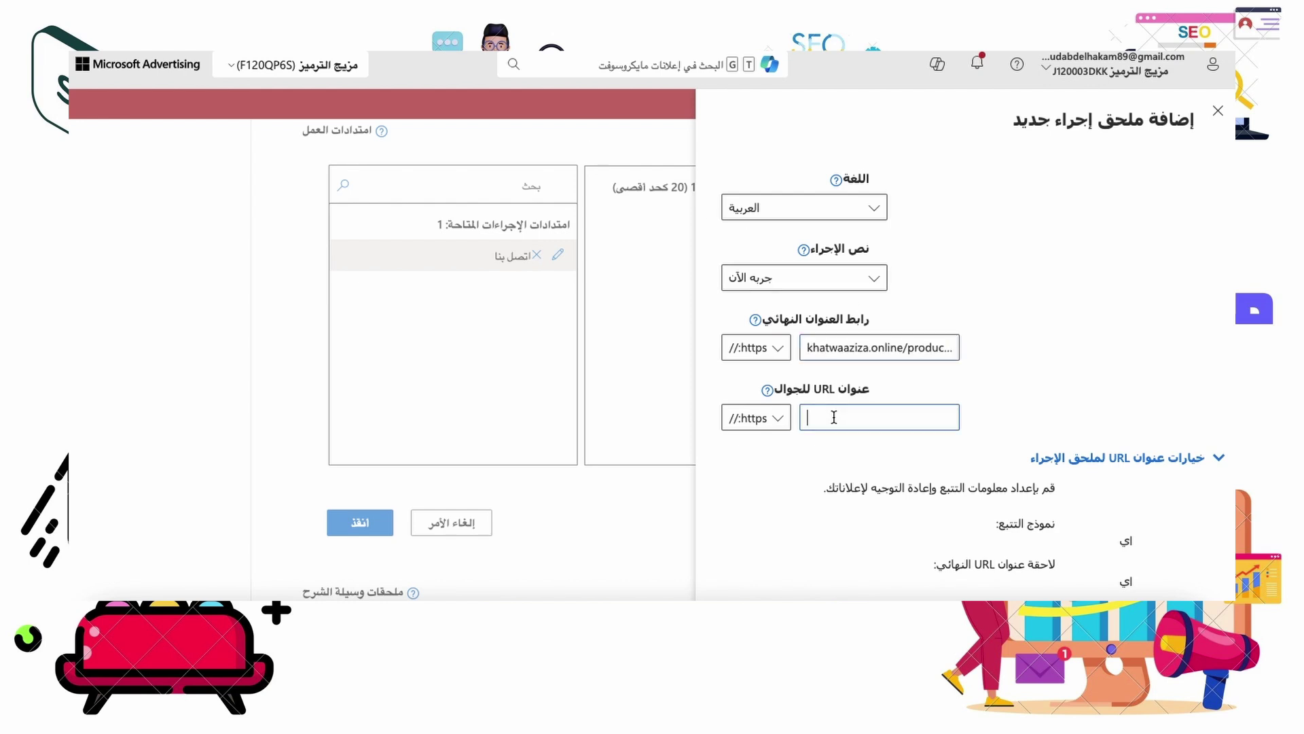
key("ctrl+v")
left_click(829, 447)
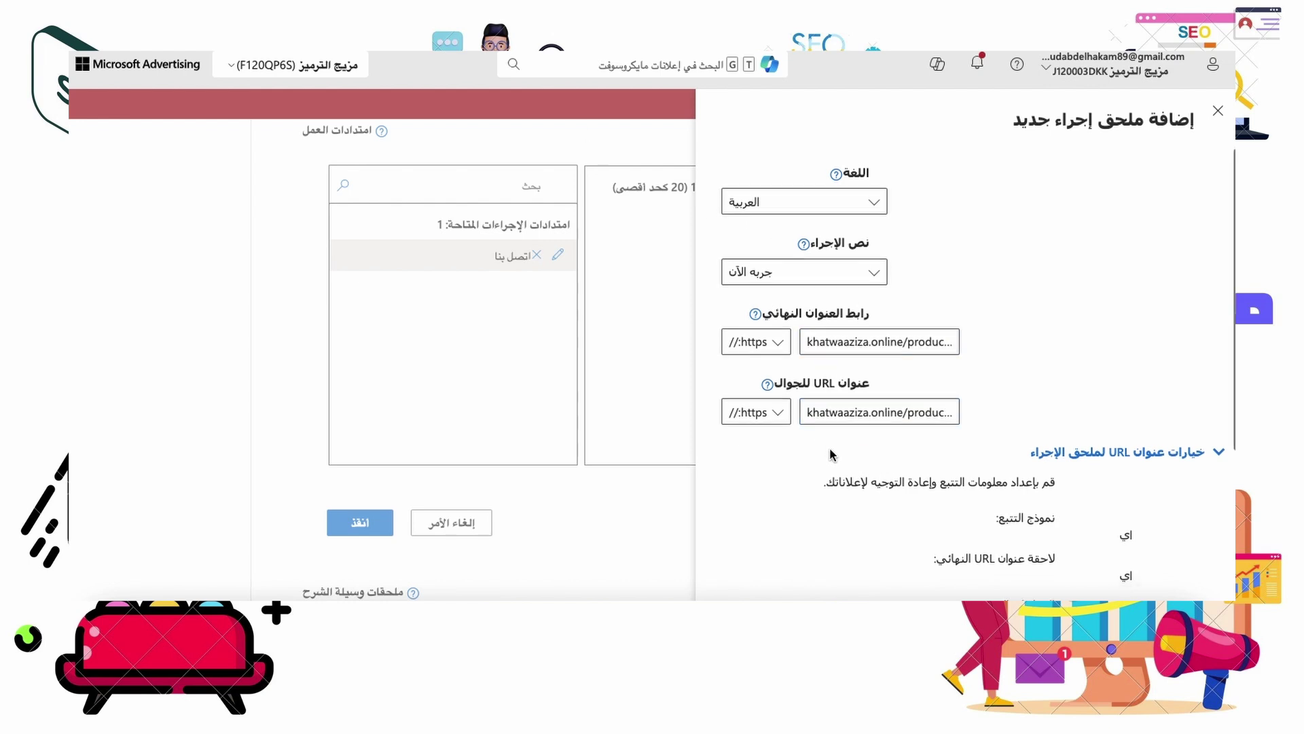
scroll(830, 447, "down", 2)
scroll(830, 447, "down", 2)
left_click(739, 560)
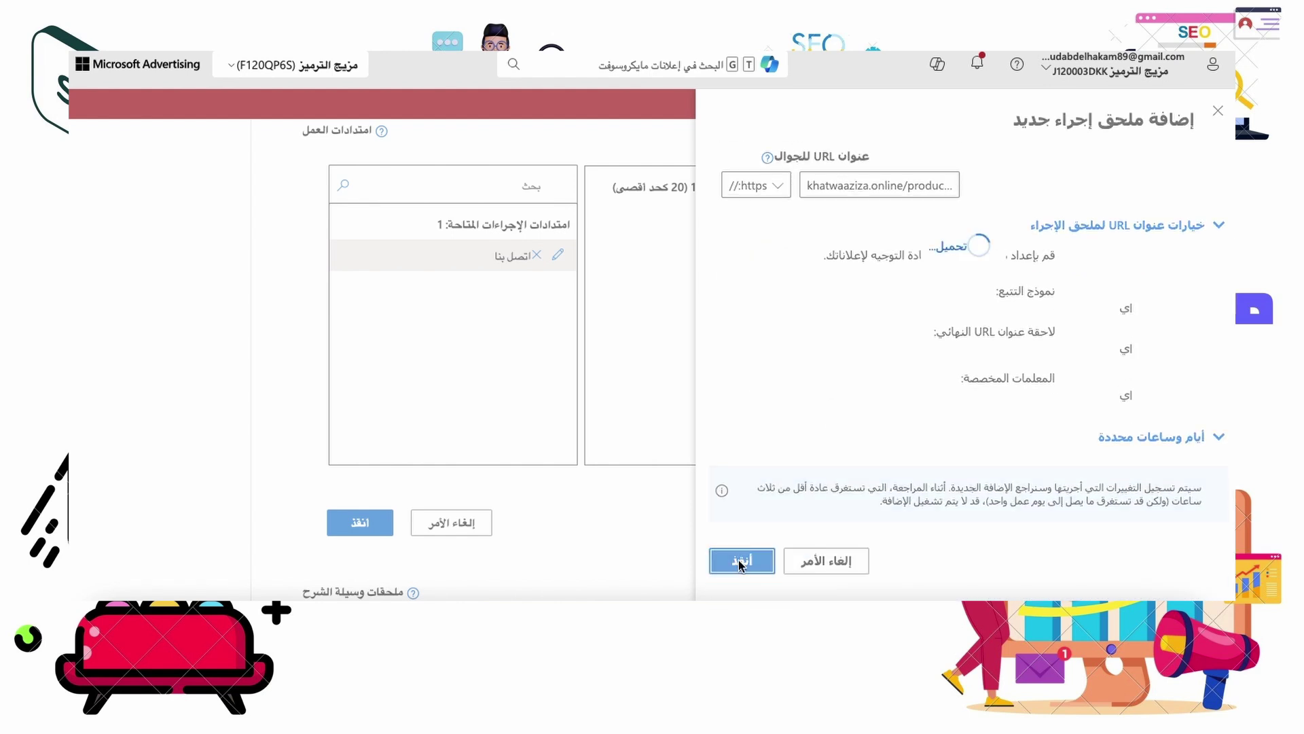
Step: Apply both action extensions, اتصل بنا and جربه الآن, to the campaign
scroll(577, 489, "down", 1)
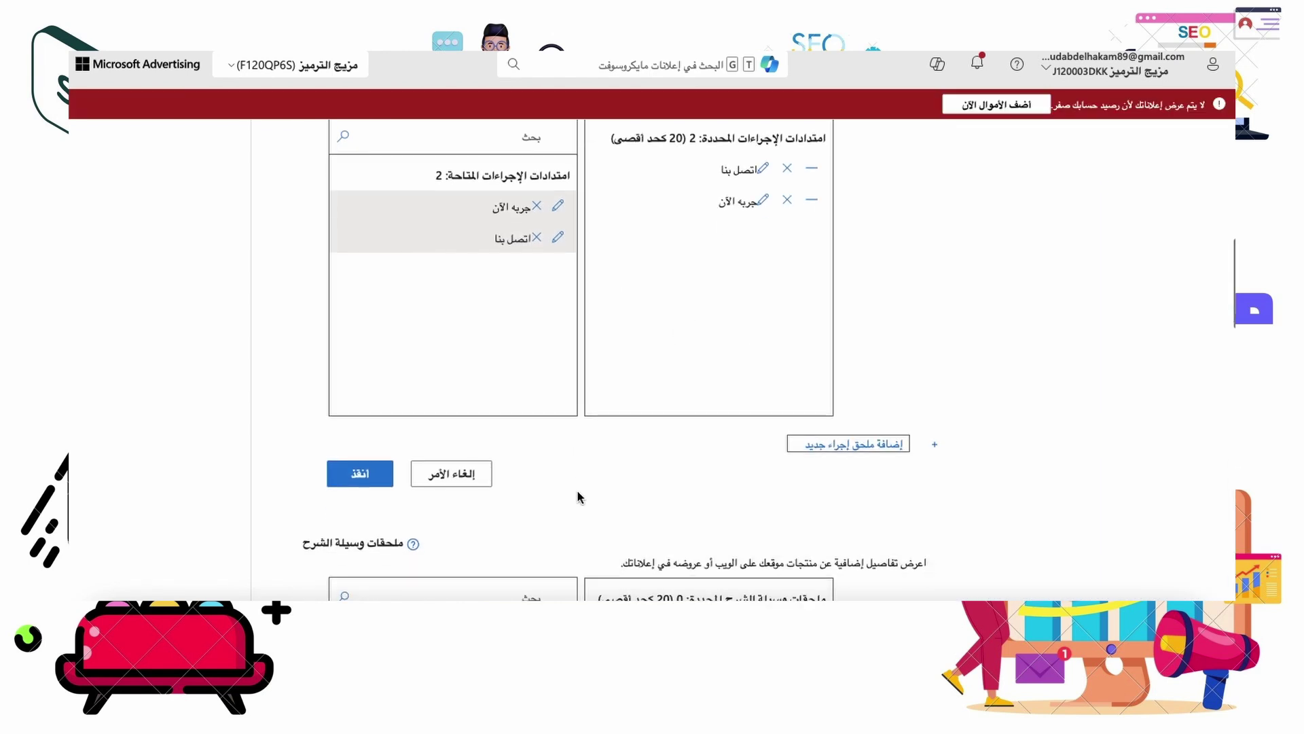
left_click(351, 479)
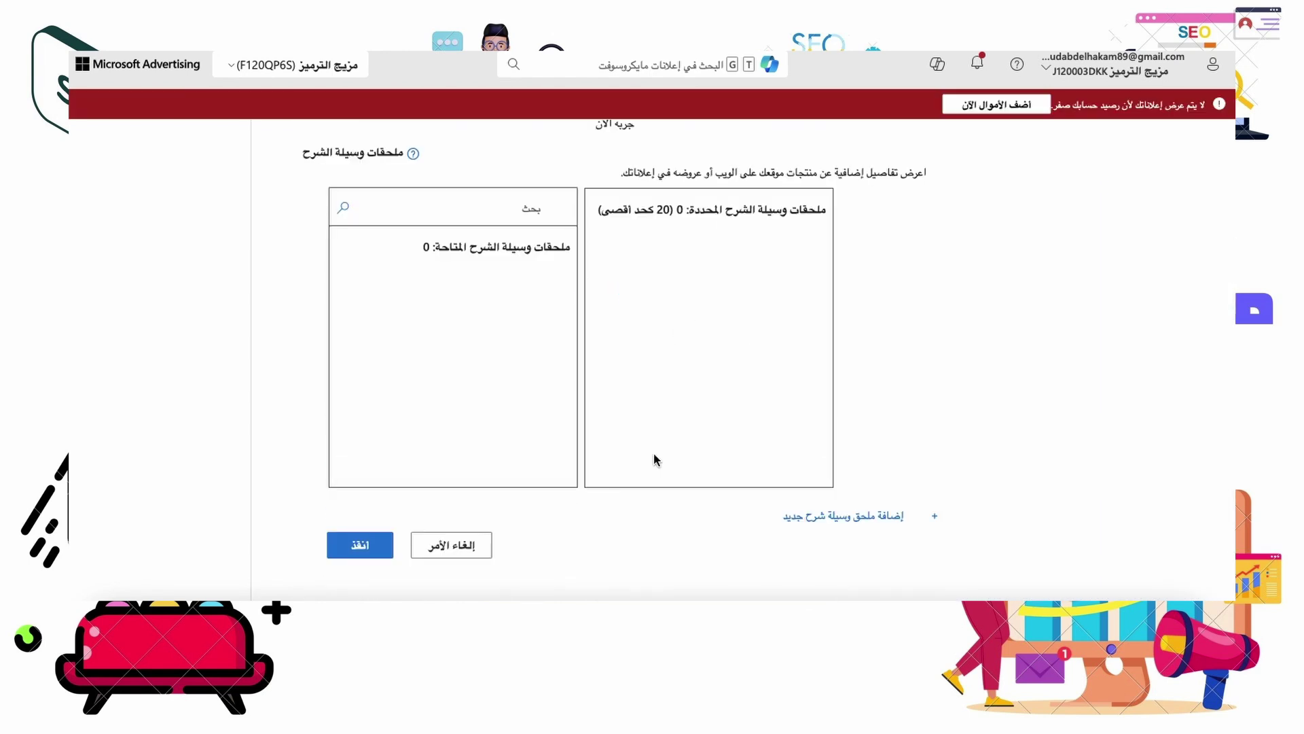
scroll(654, 457, "down", 5)
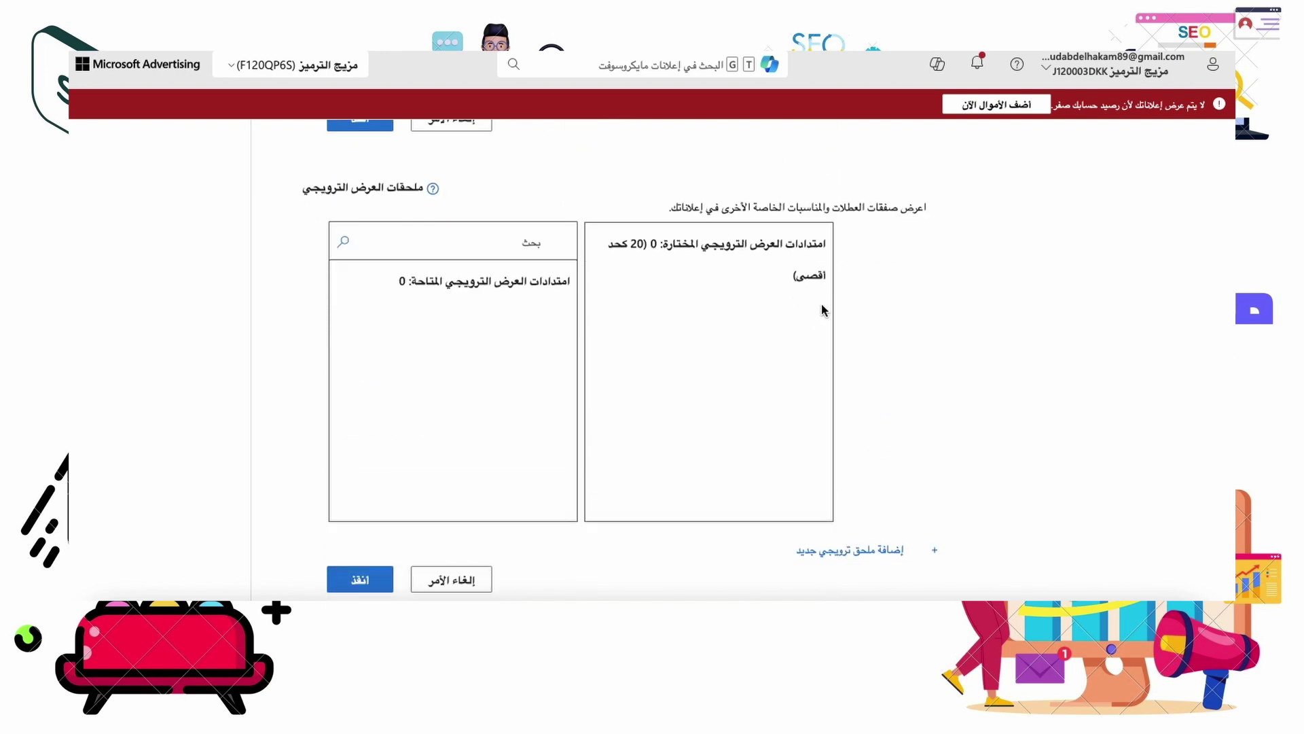
scroll(748, 380, "down", 5)
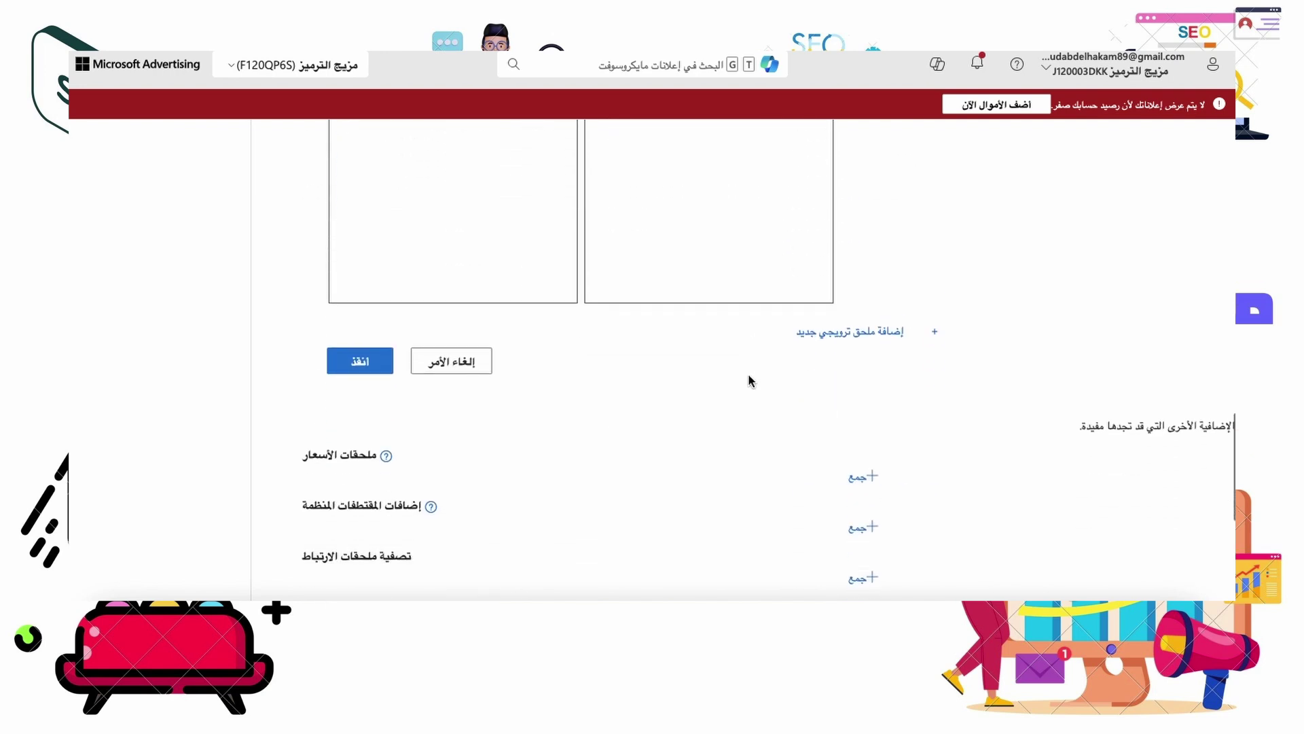
scroll(747, 380, "up", 1)
Step: Create a promotion extension with occasion اليوم الوطني, currency دولار and language العربية
left_click(880, 376)
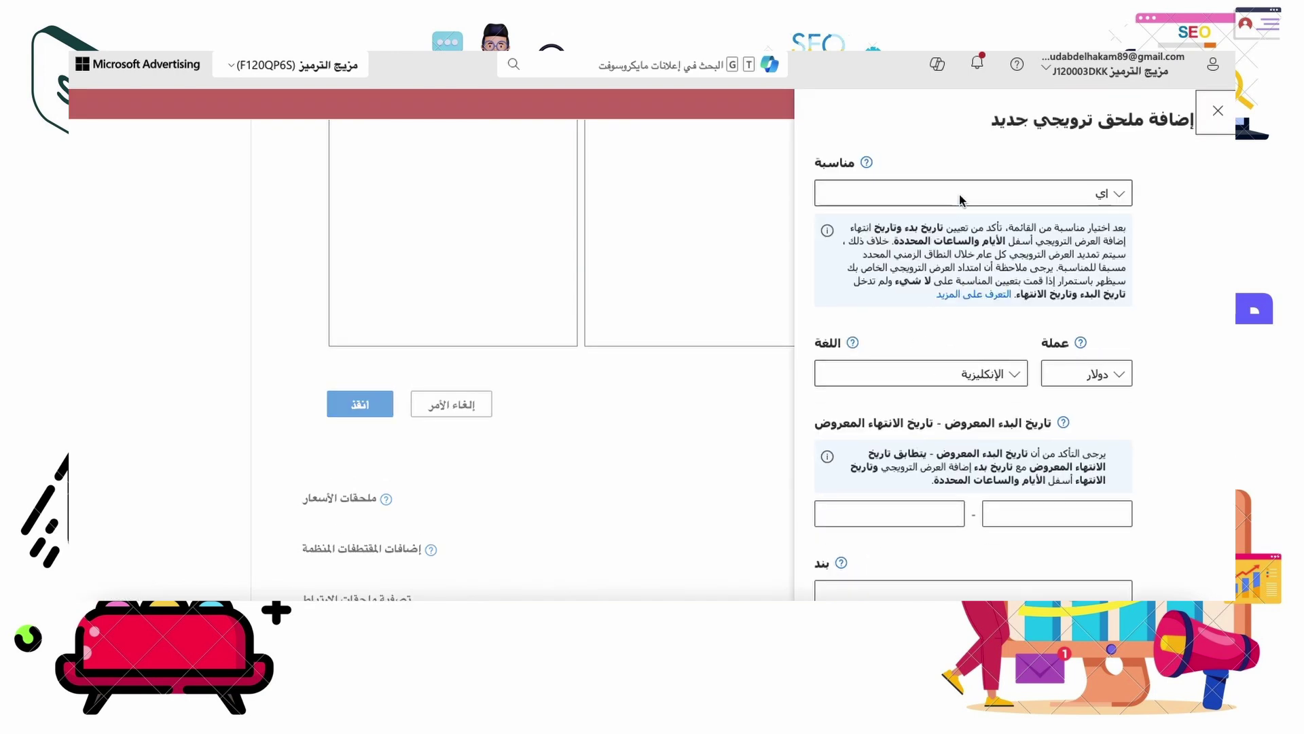
left_click(995, 197)
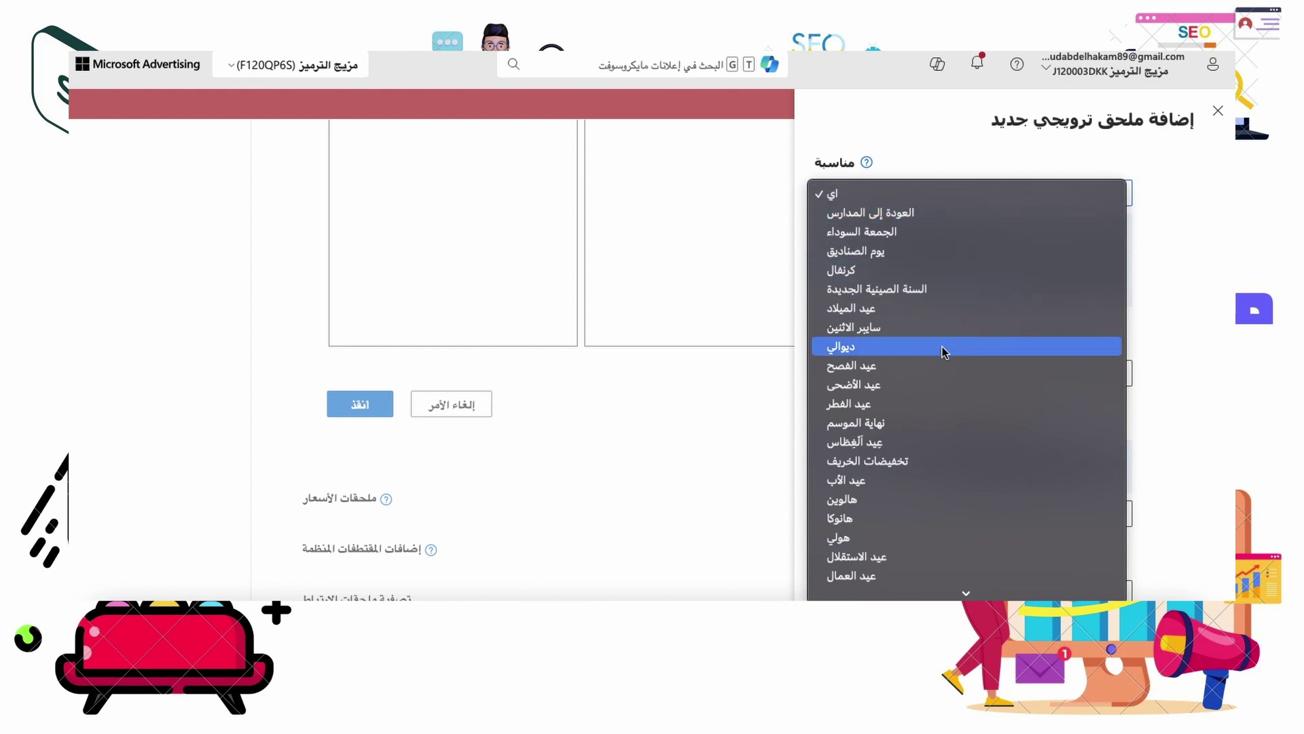
scroll(943, 409, "down", 1)
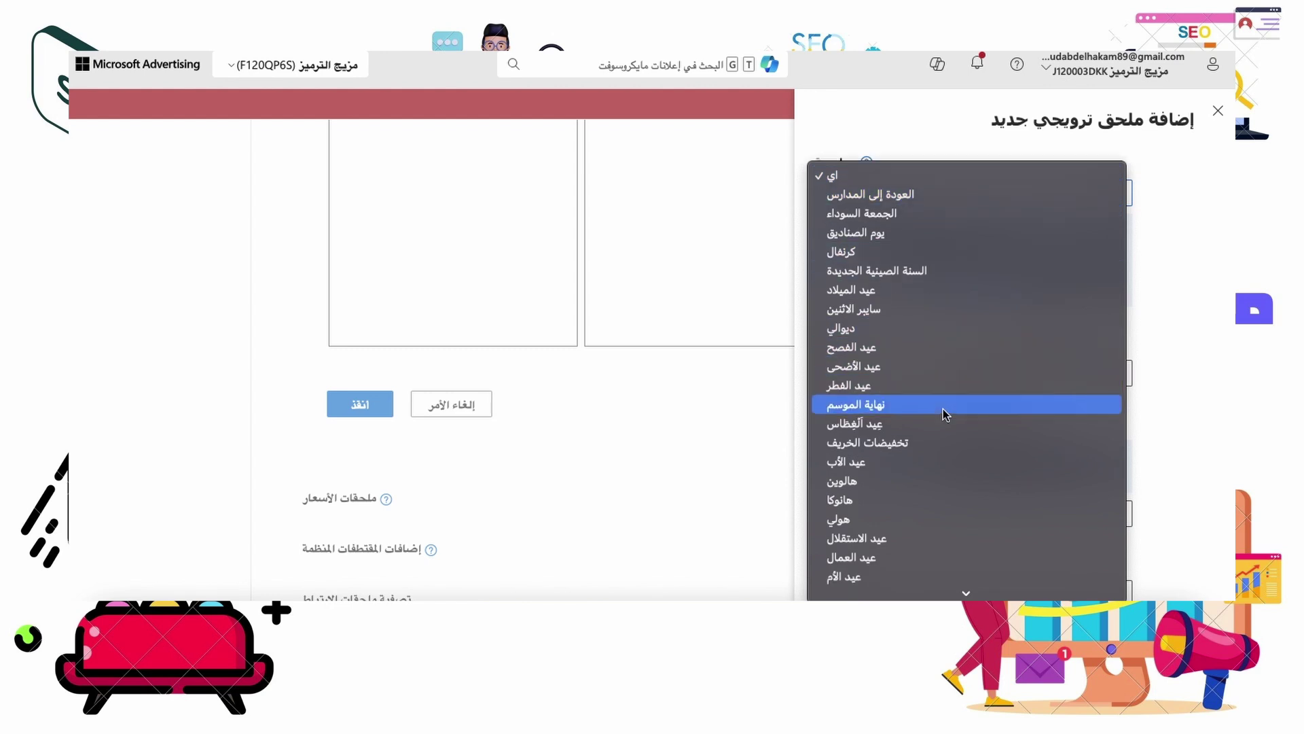
scroll(943, 409, "down", 2)
scroll(943, 409, "down", 3)
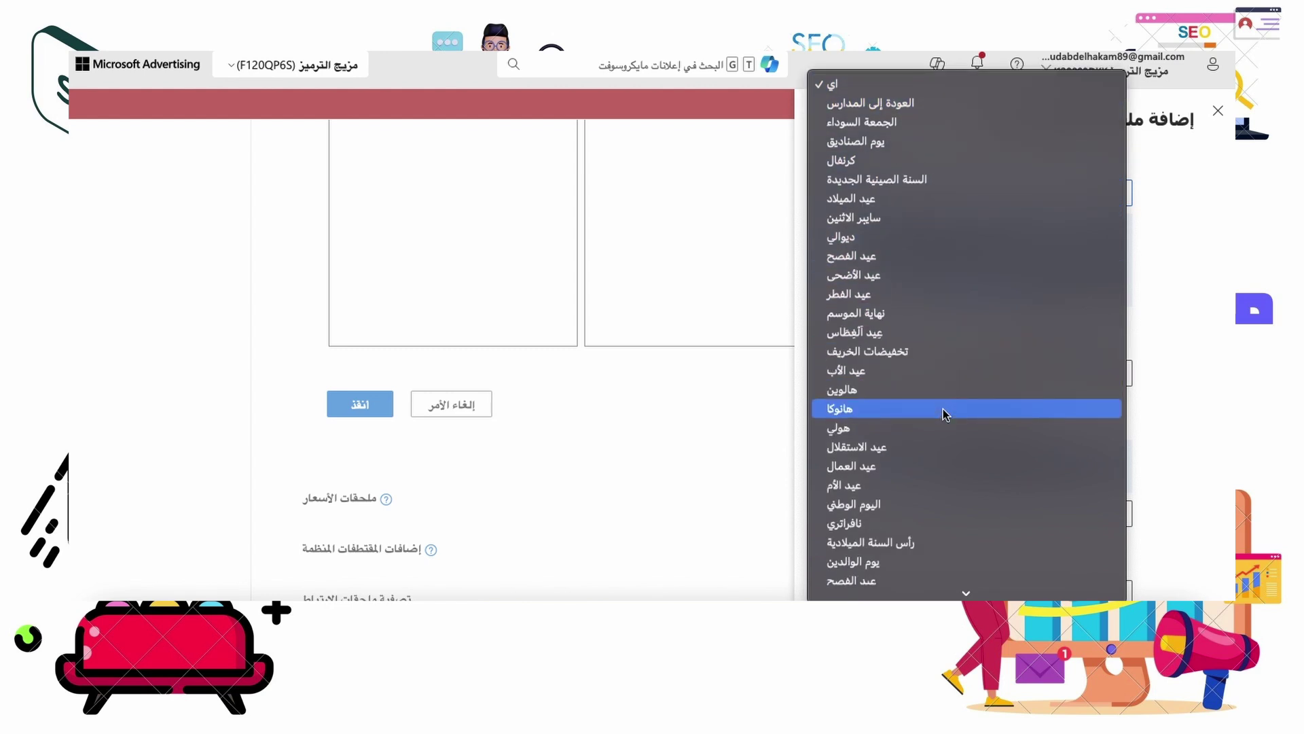
left_click(914, 504)
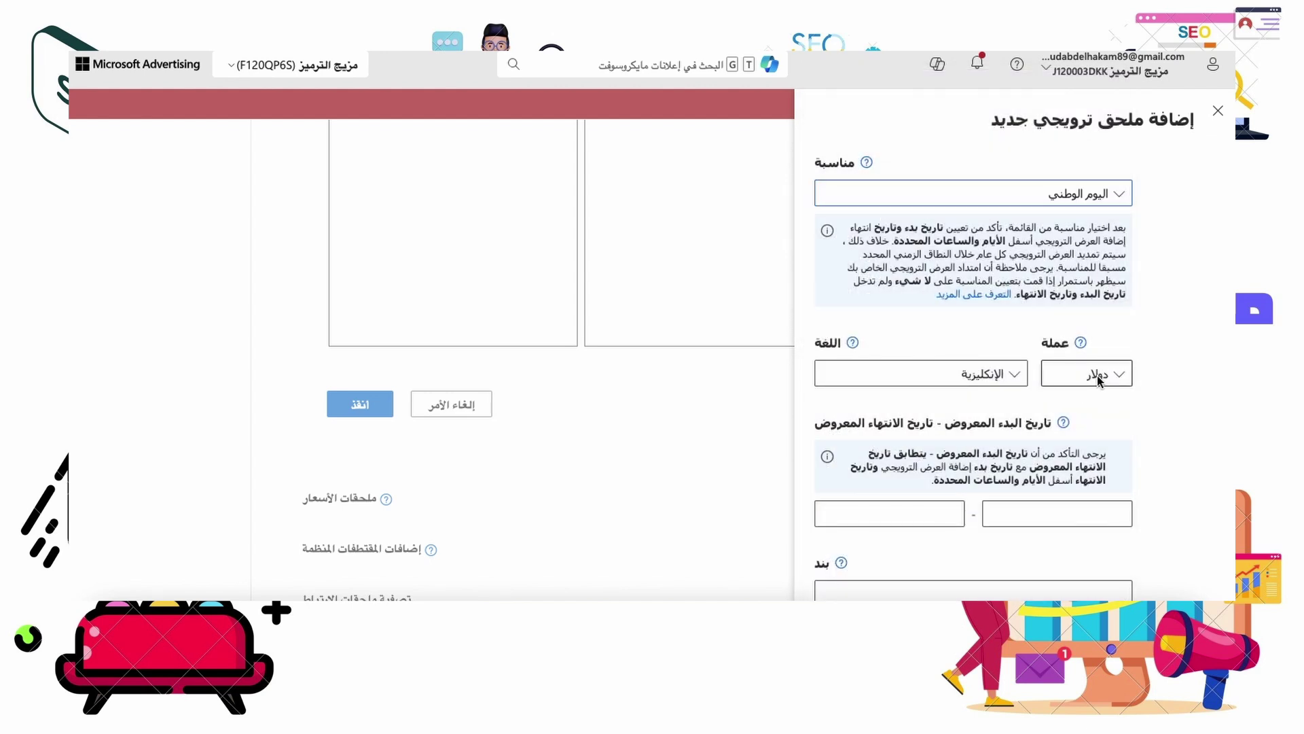
left_click(1097, 379)
left_click(1097, 375)
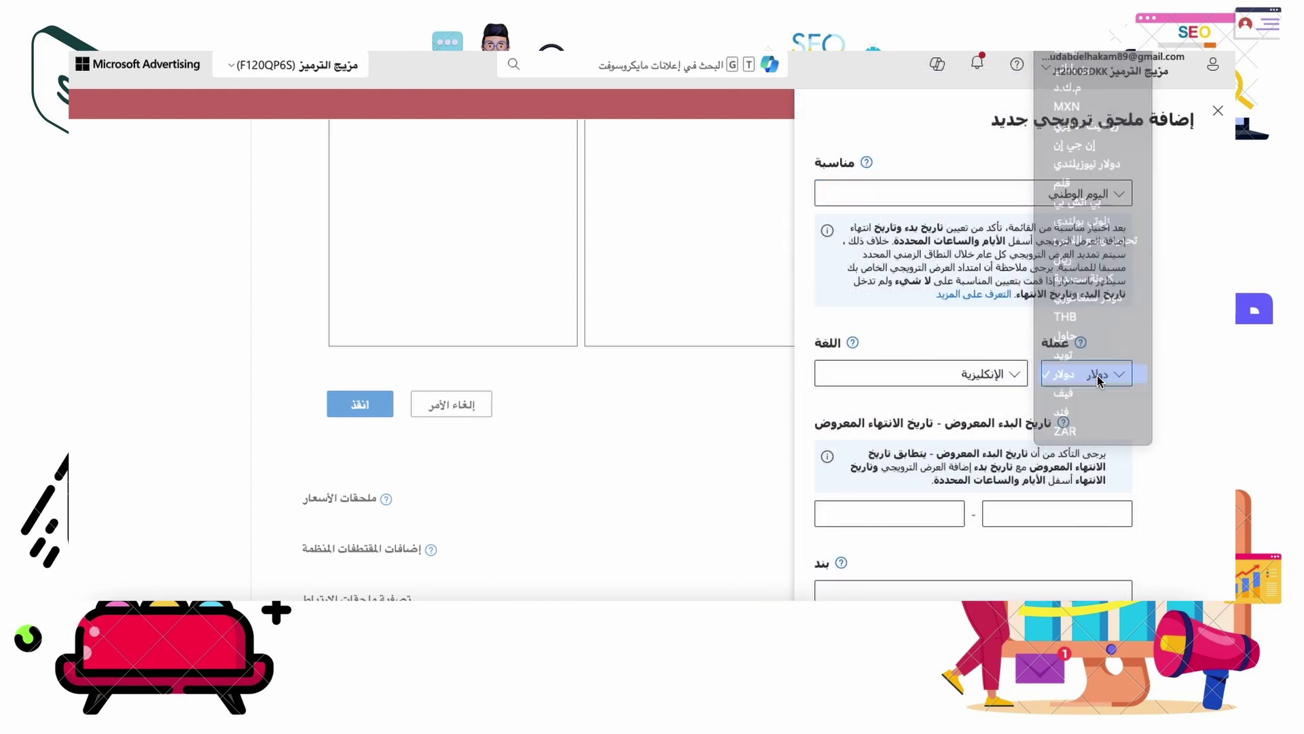
left_click(1014, 380)
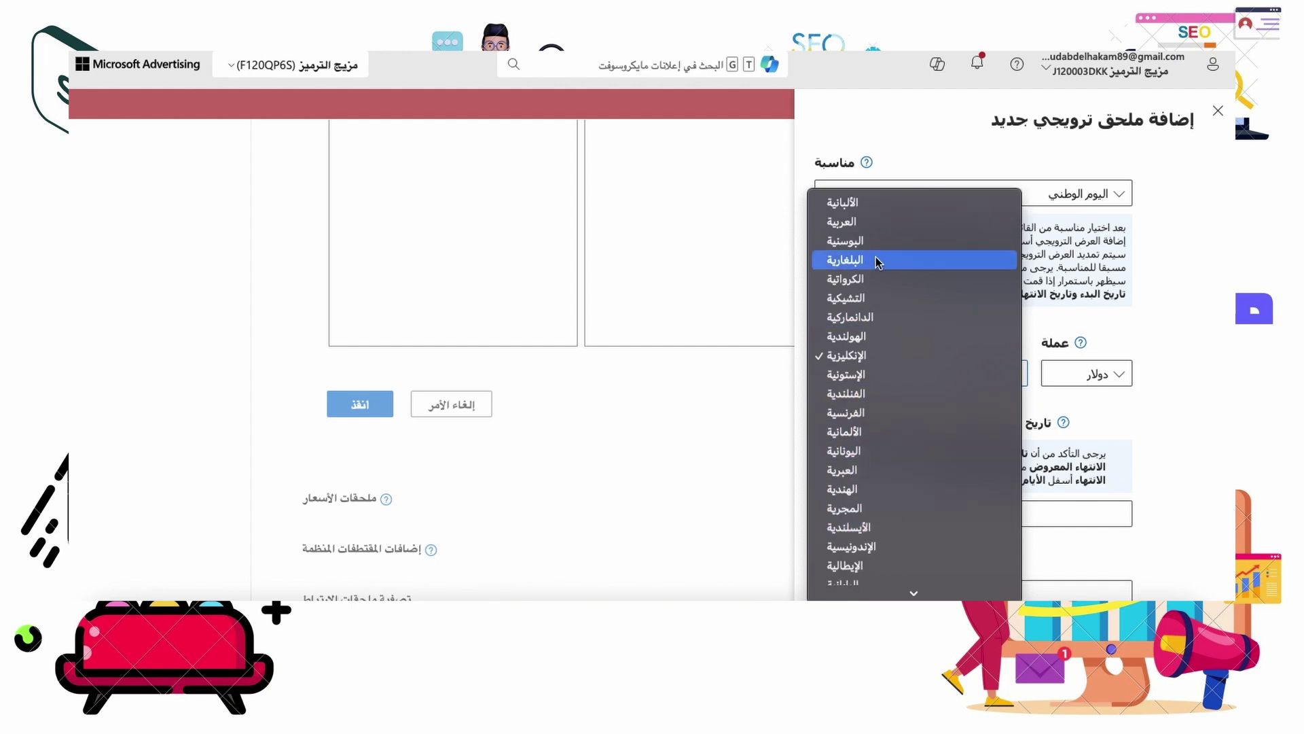
left_click(874, 222)
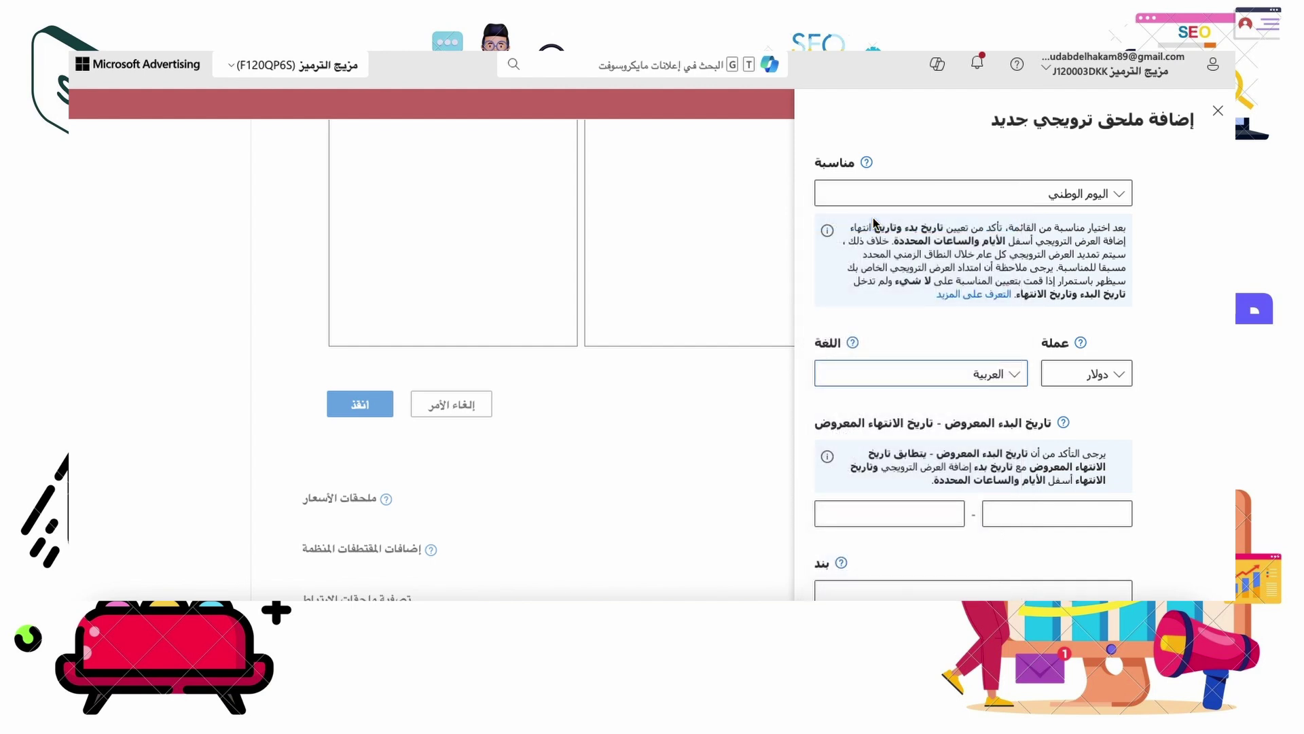
Step: Pick September 21, 2024 in both the start and end date calendars
left_click(1078, 508)
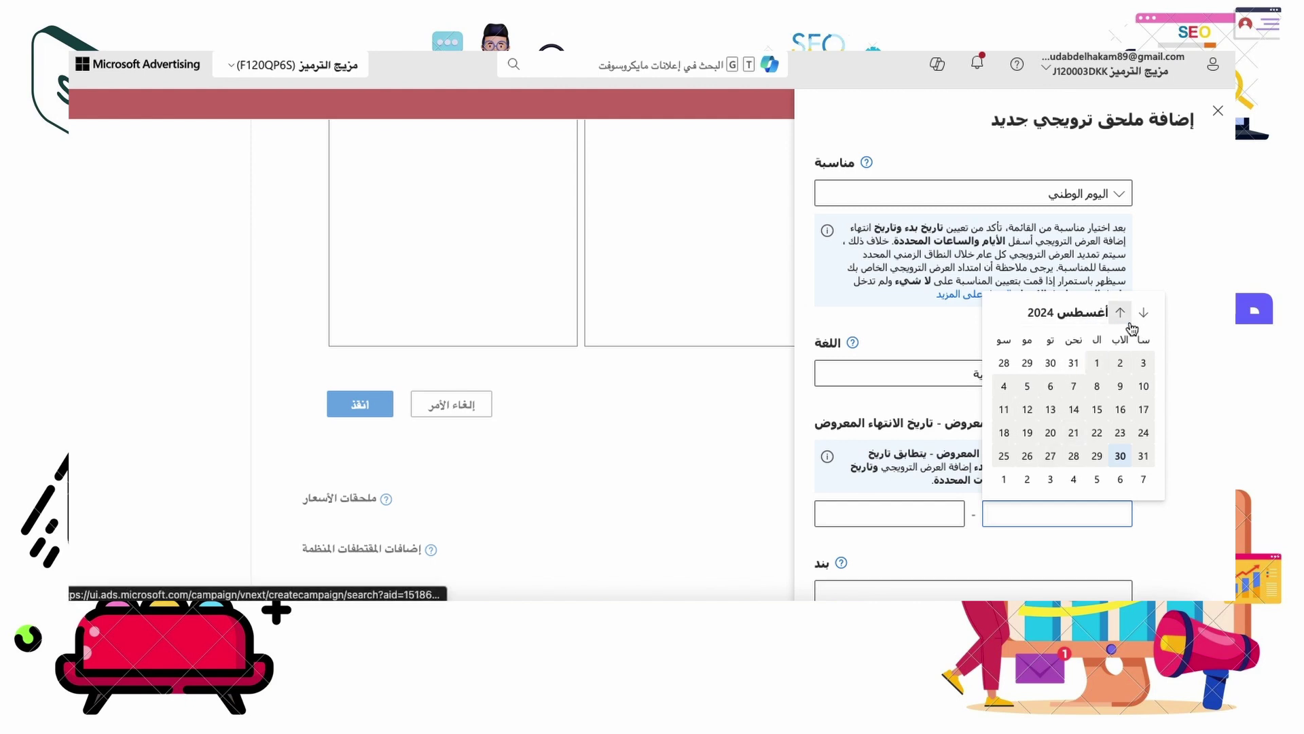
left_click(1094, 312)
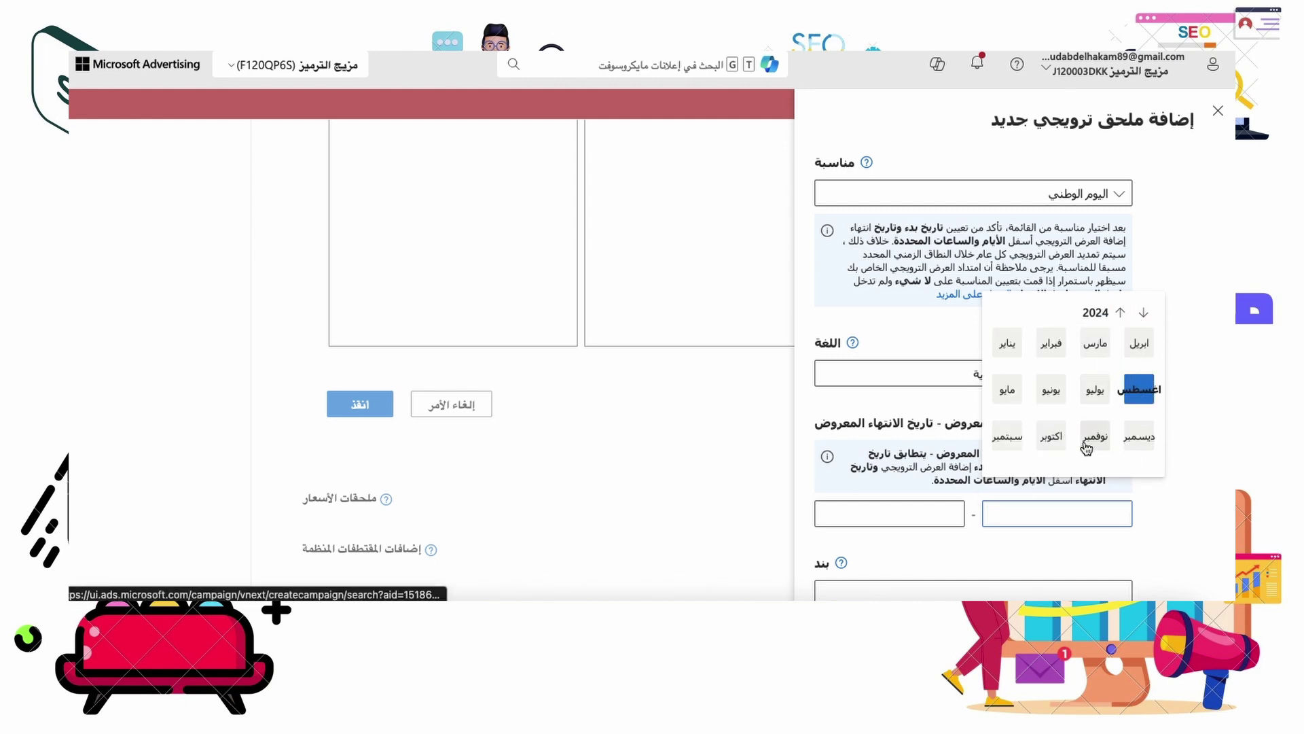
left_click(1007, 436)
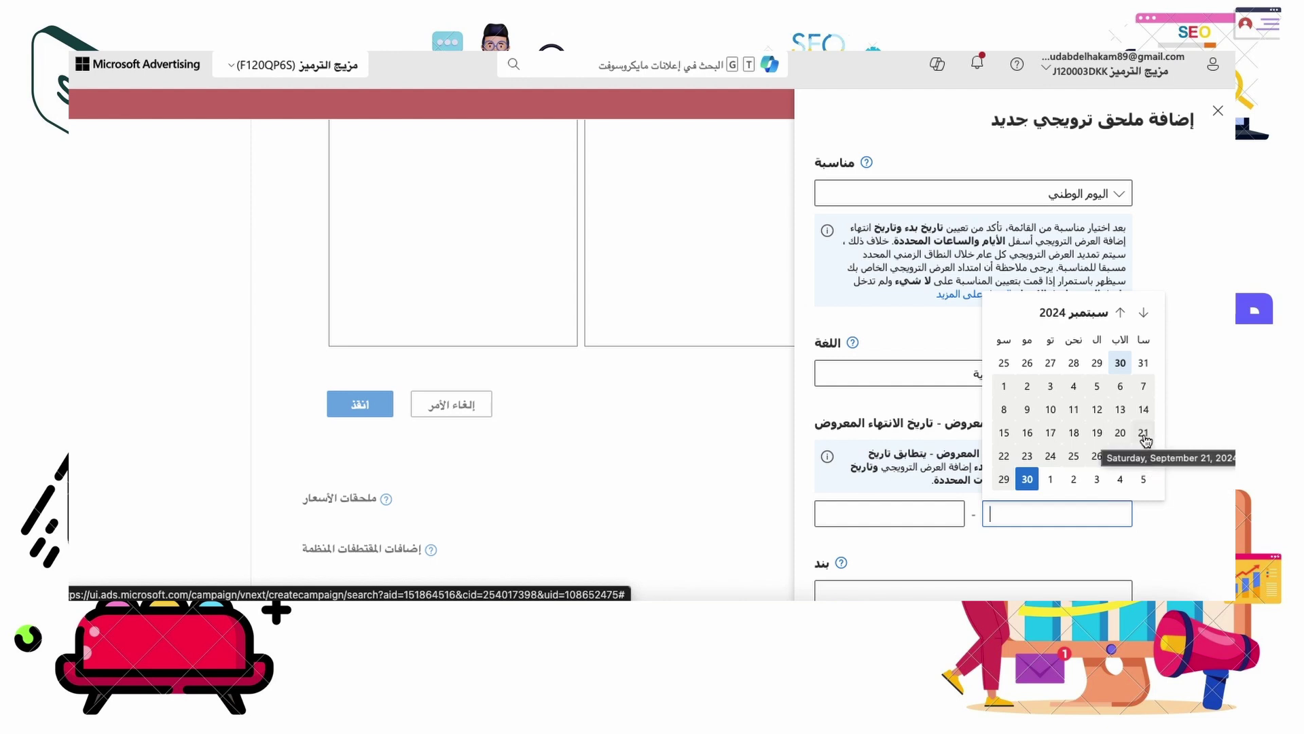
left_click(1143, 433)
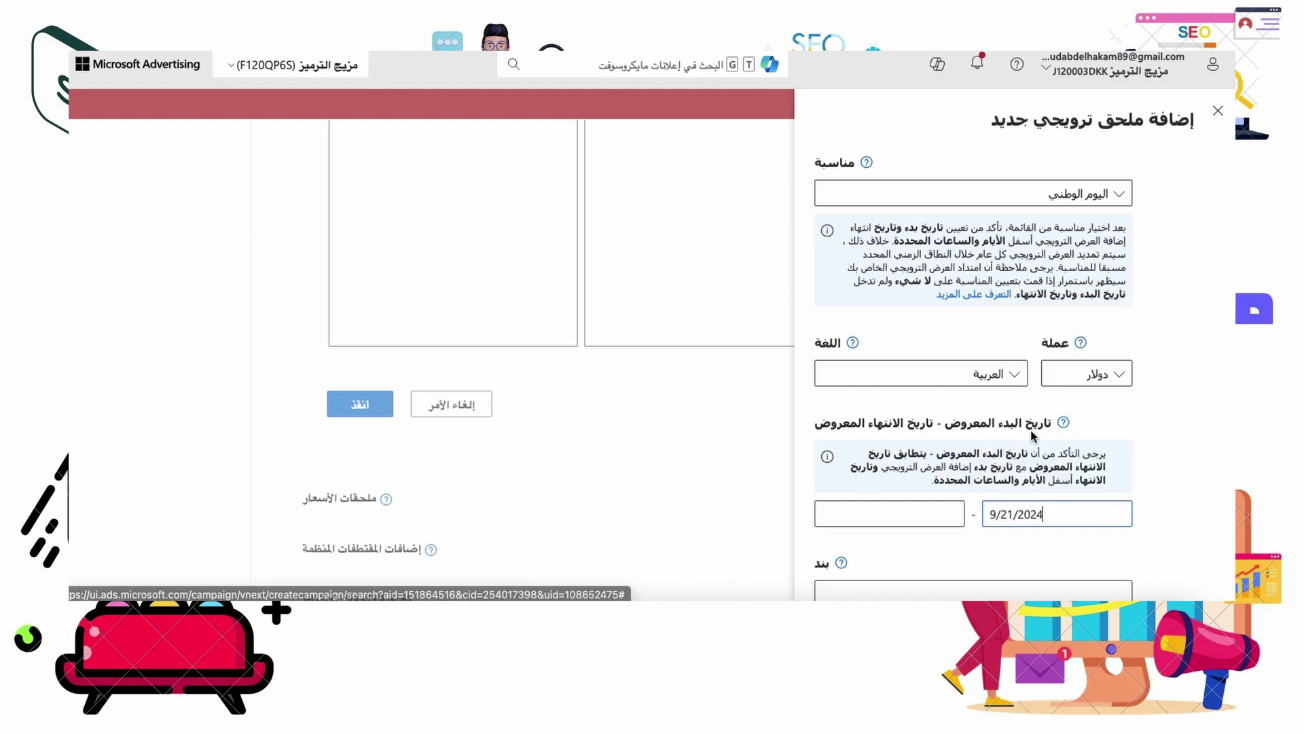
left_click(883, 513)
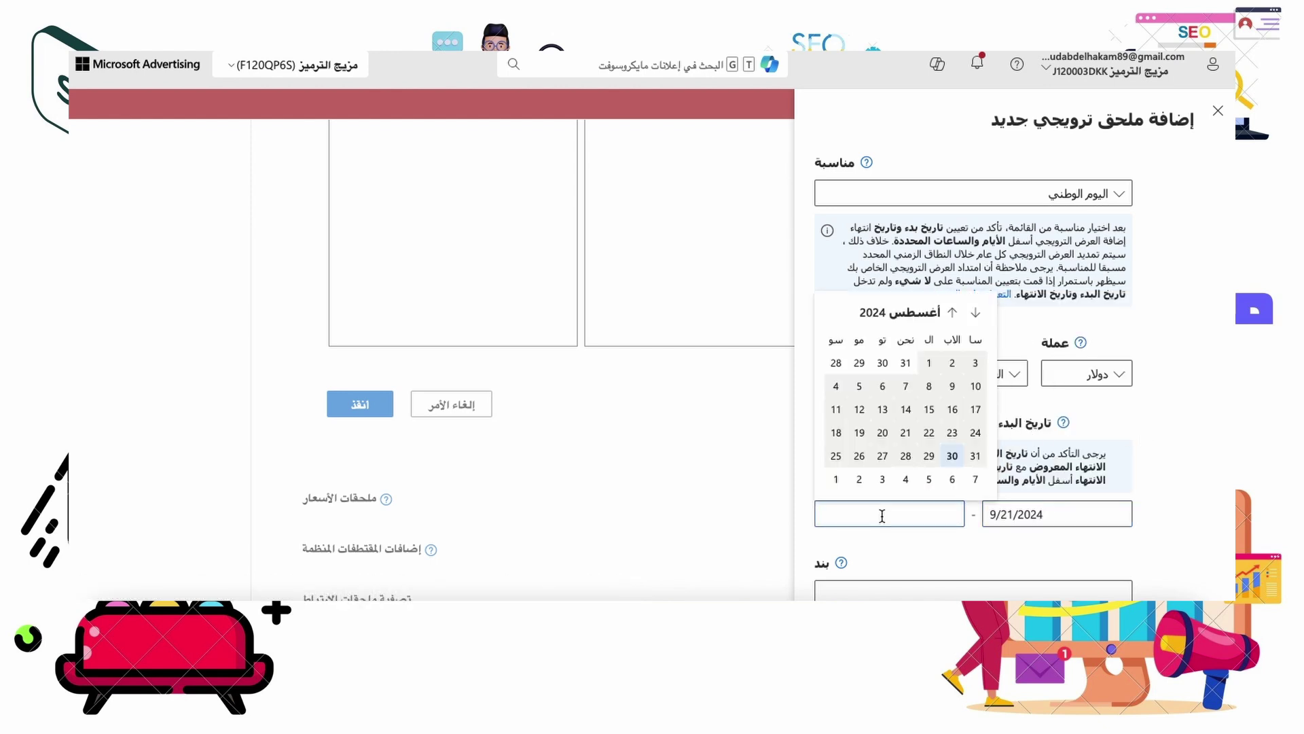
left_click(921, 314)
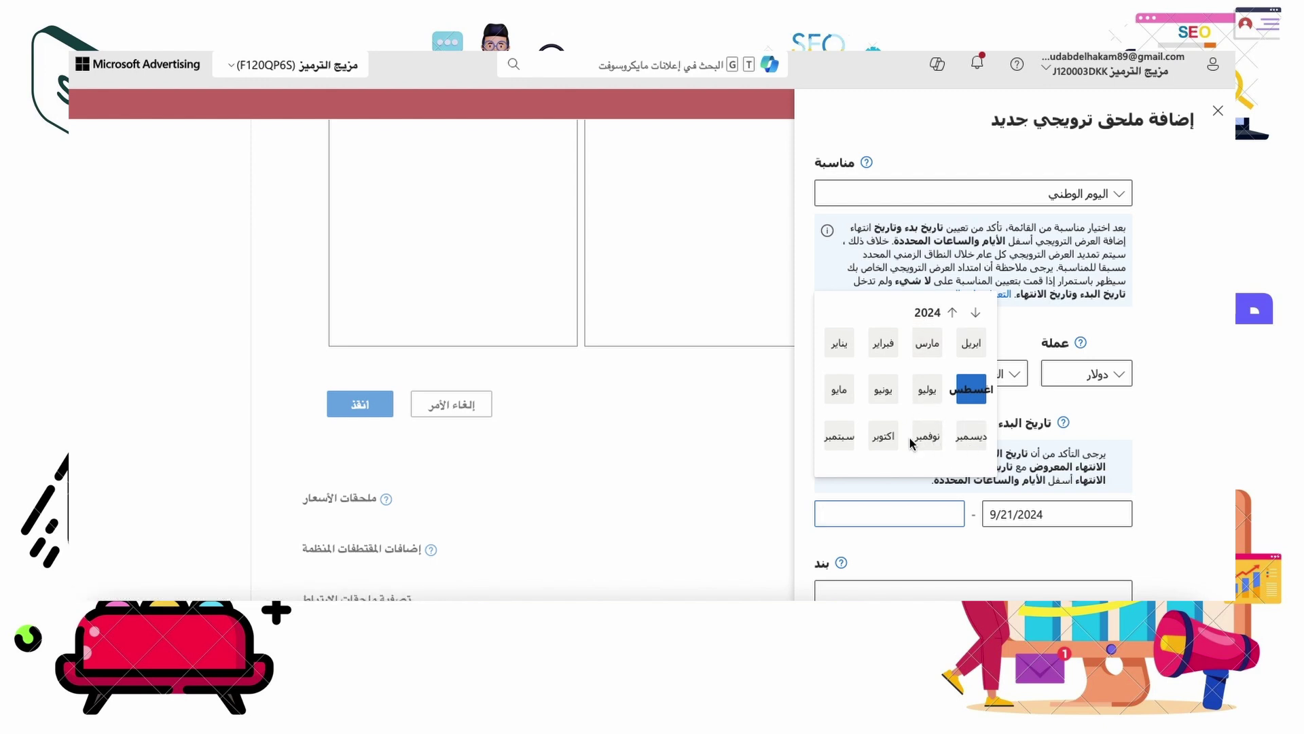
left_click(832, 439)
left_click(974, 432)
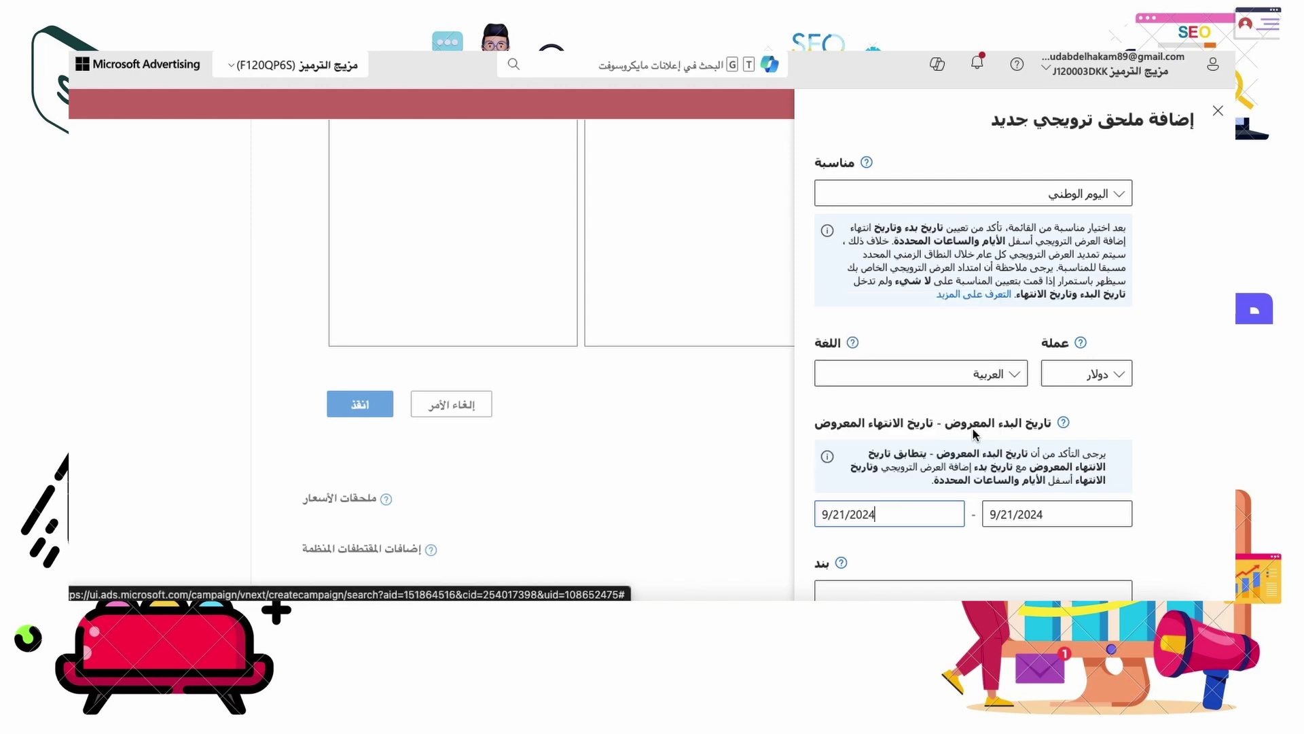
scroll(1062, 541, "down", 2)
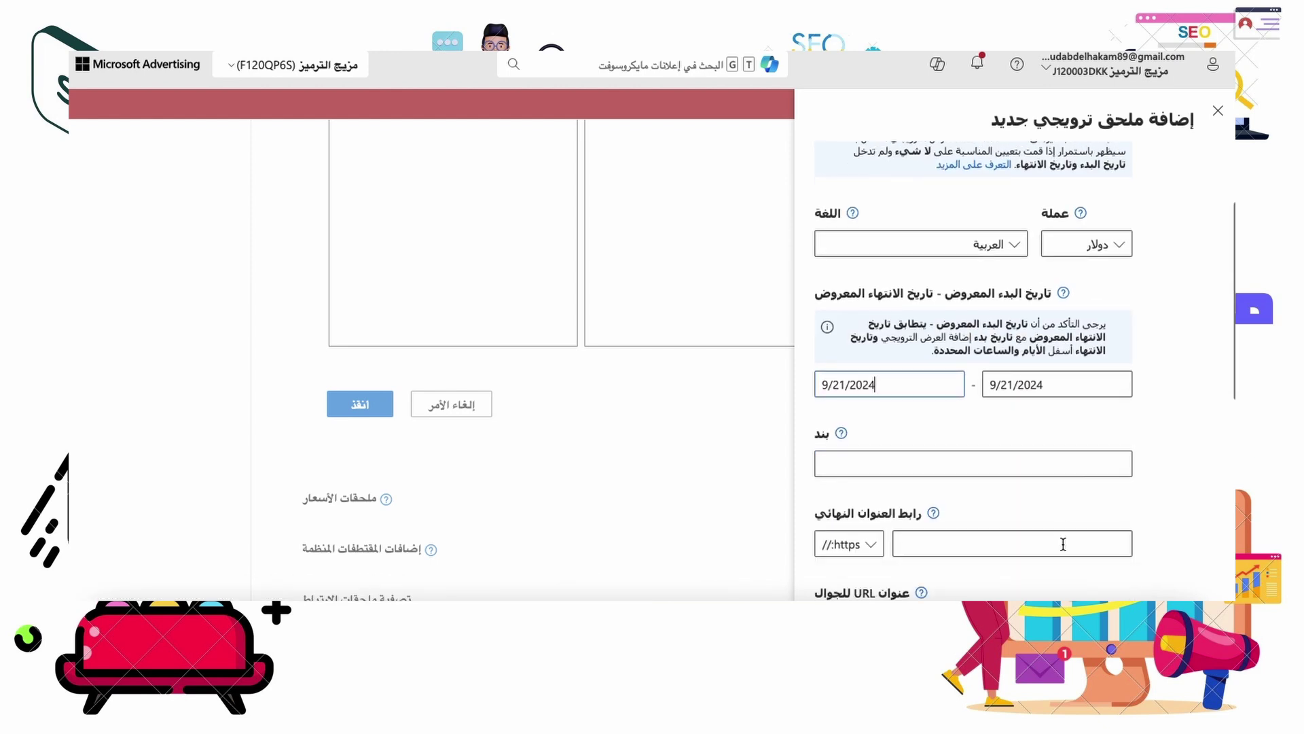
Step: Enter 'عروض اليوم الوطني' as the promotion's item
scroll(1040, 499, "down", 1)
left_click(952, 396)
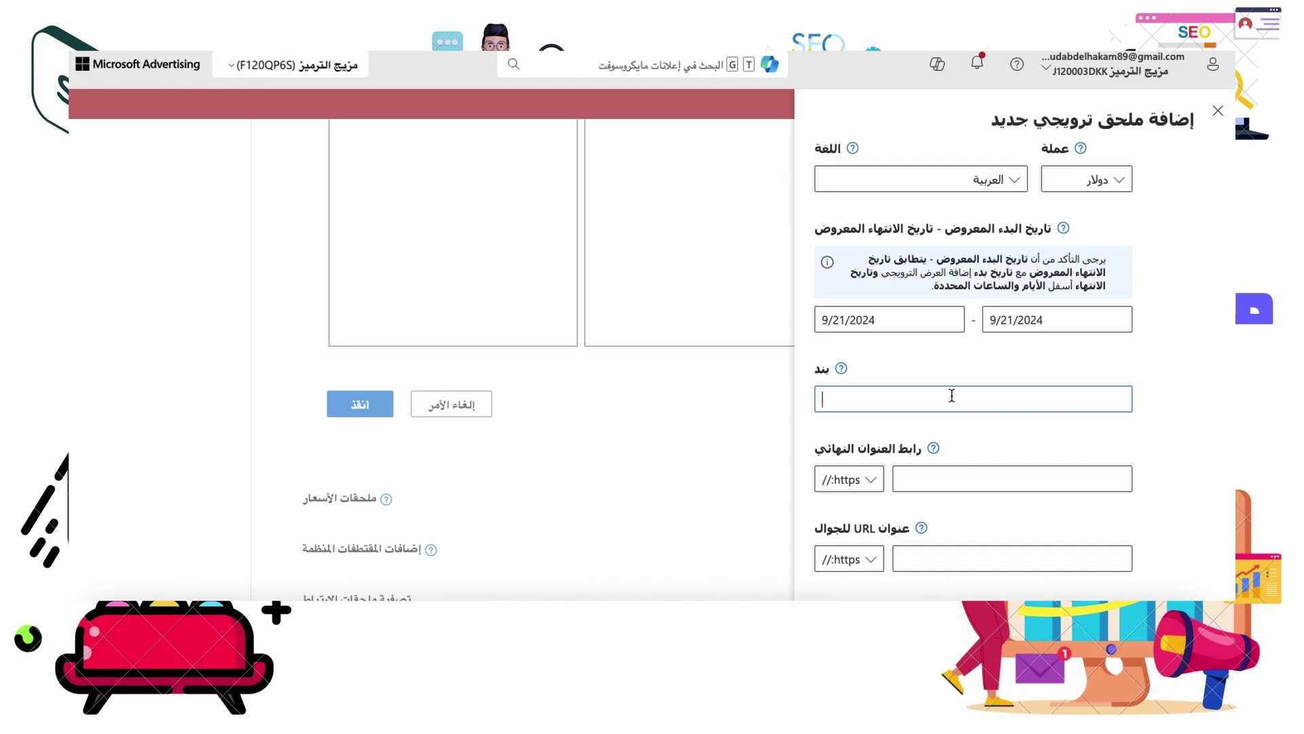
type("عرو")
type("ض")
key("BackSpace")
type("ض ال")
type("يوم ال")
type("وطن")
type("ي")
Step: Paste the khatwaaziza.online product page address into both Final URL and Mobile URL
scroll(954, 481, "down", 1)
left_click(967, 451)
key("ctrl+v")
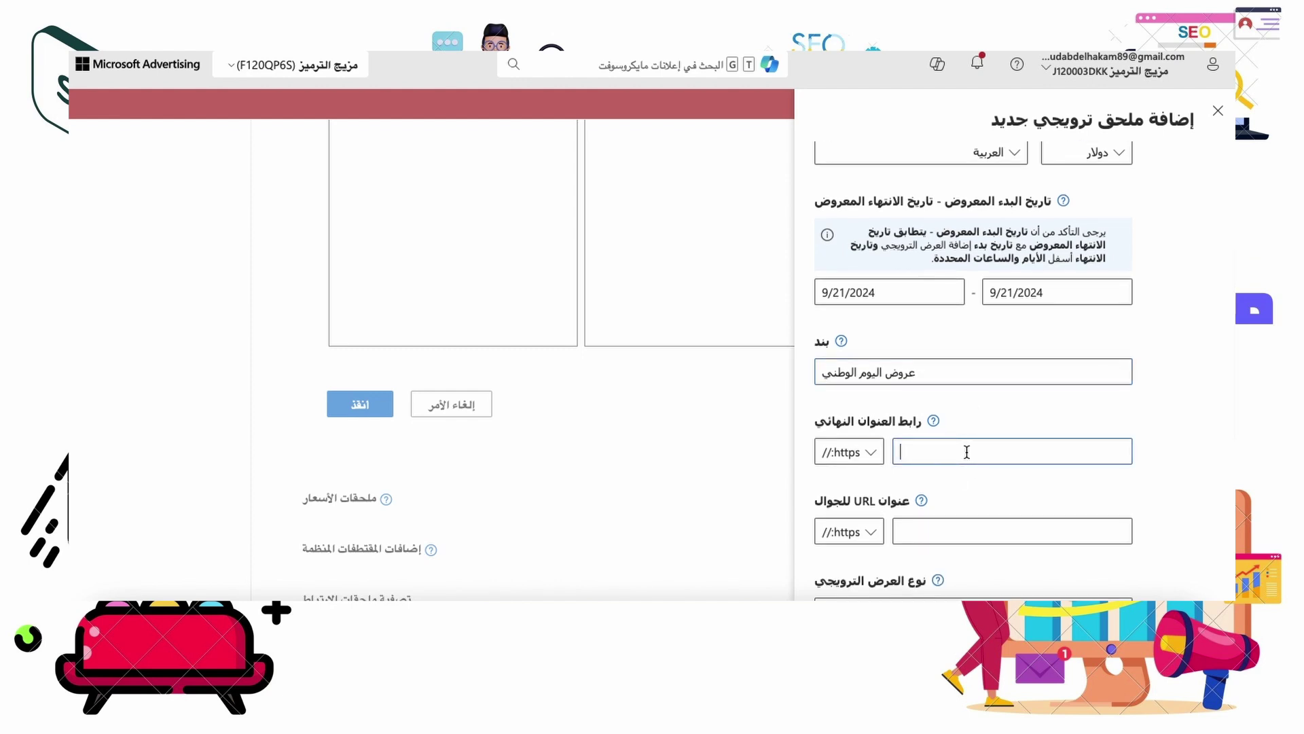
left_click(940, 536)
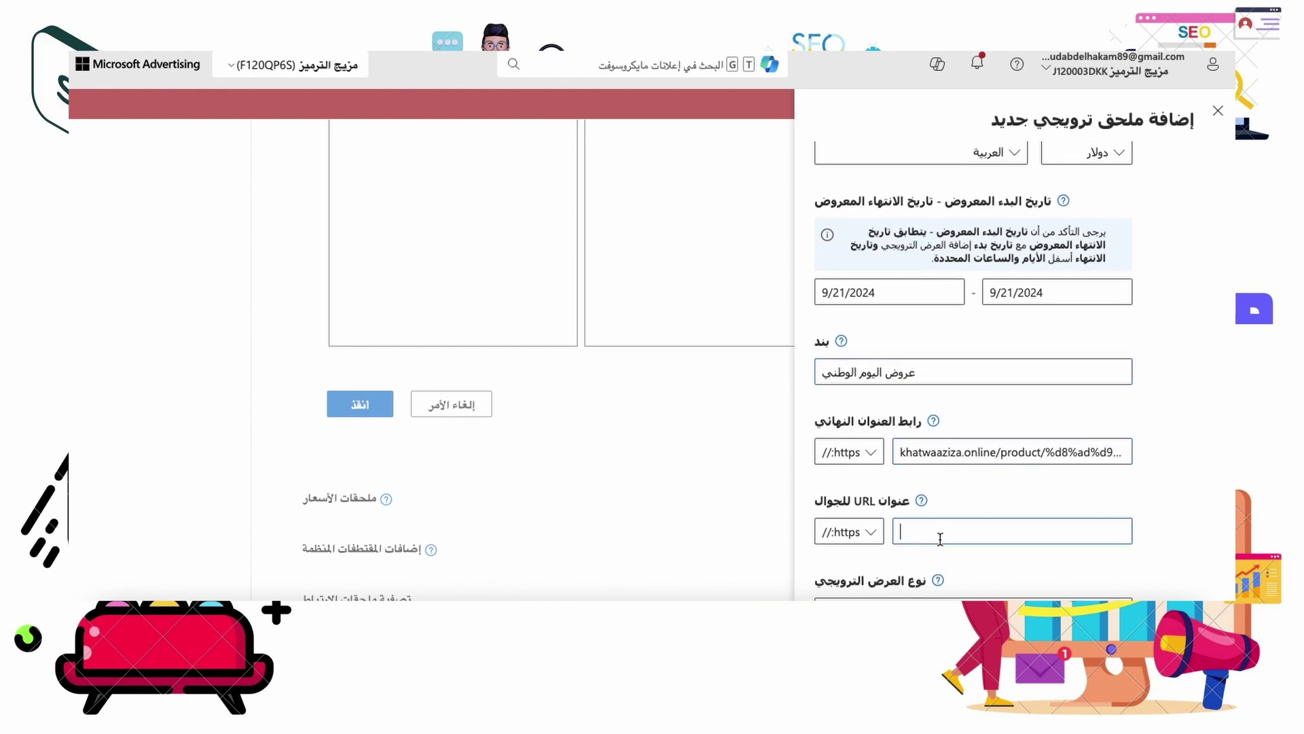
key("ctrl+v")
scroll(941, 536, "down", 2)
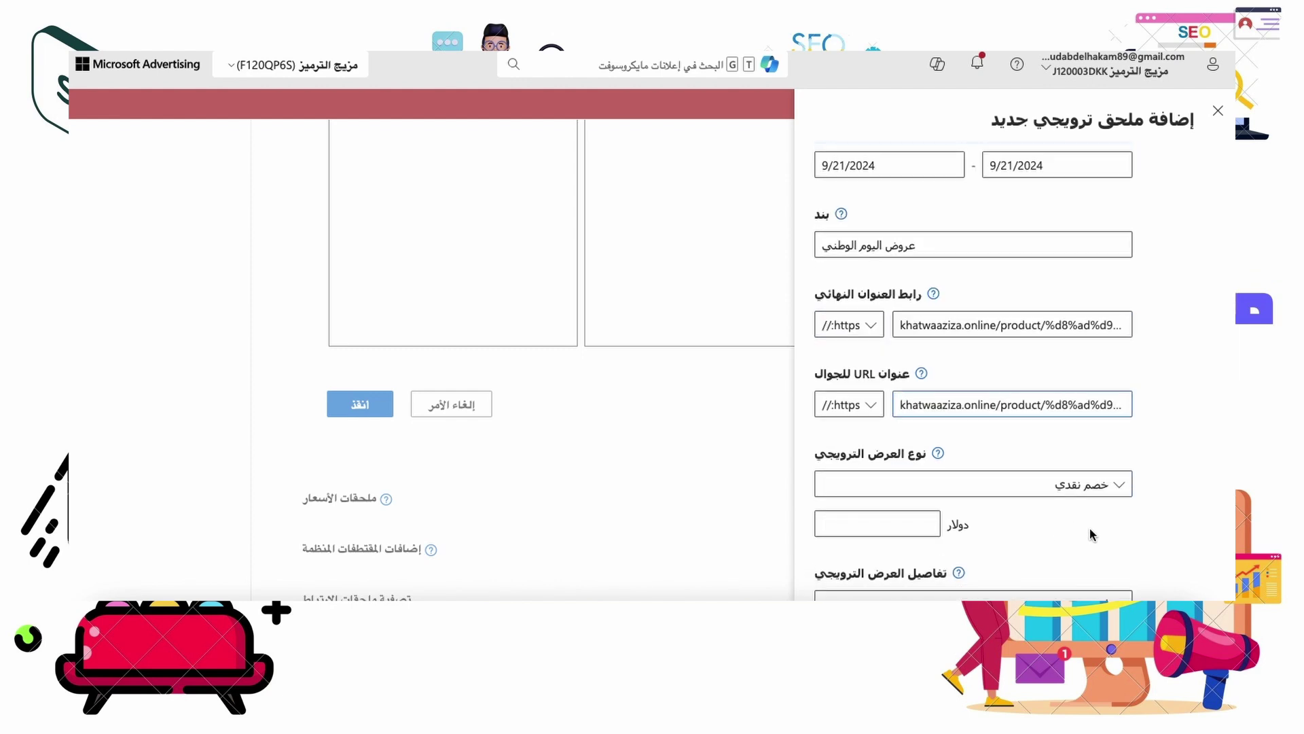
scroll(1087, 523, "down", 1)
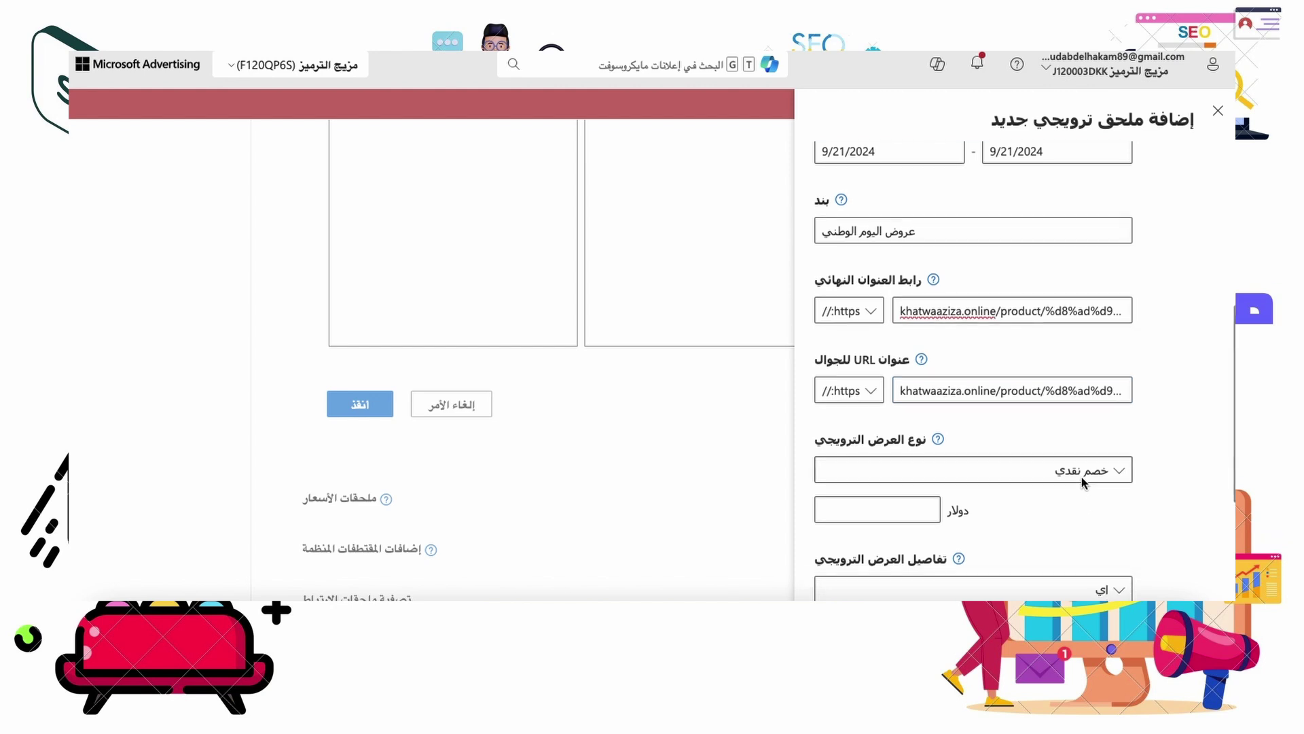